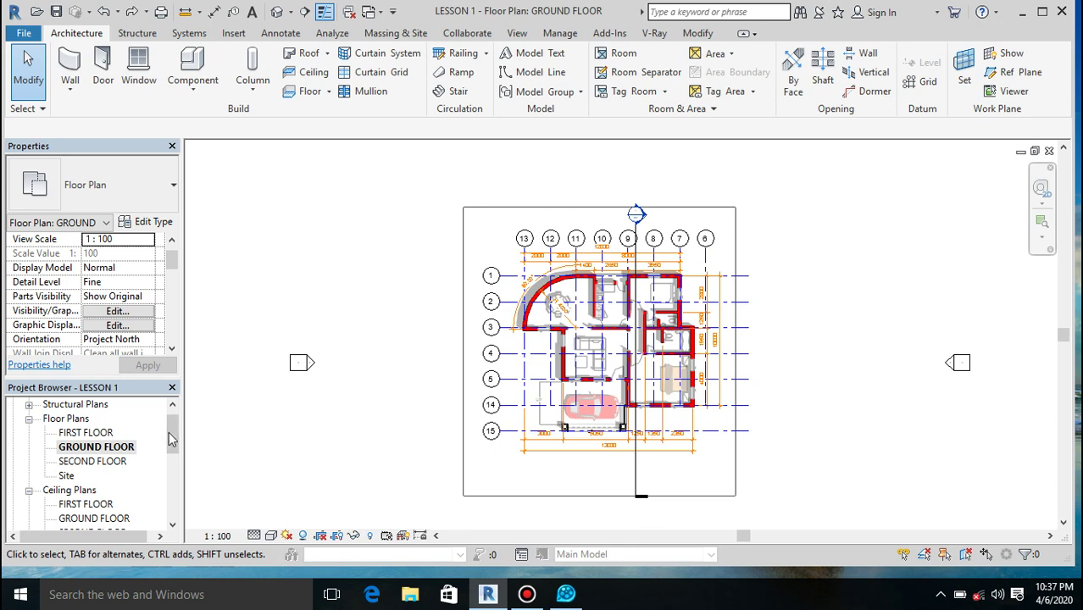
# Scroll the Project Browser to Building Elevations and open the East elevation.
pyautogui.moveTo(168, 432); pyautogui.dragTo(166, 481)
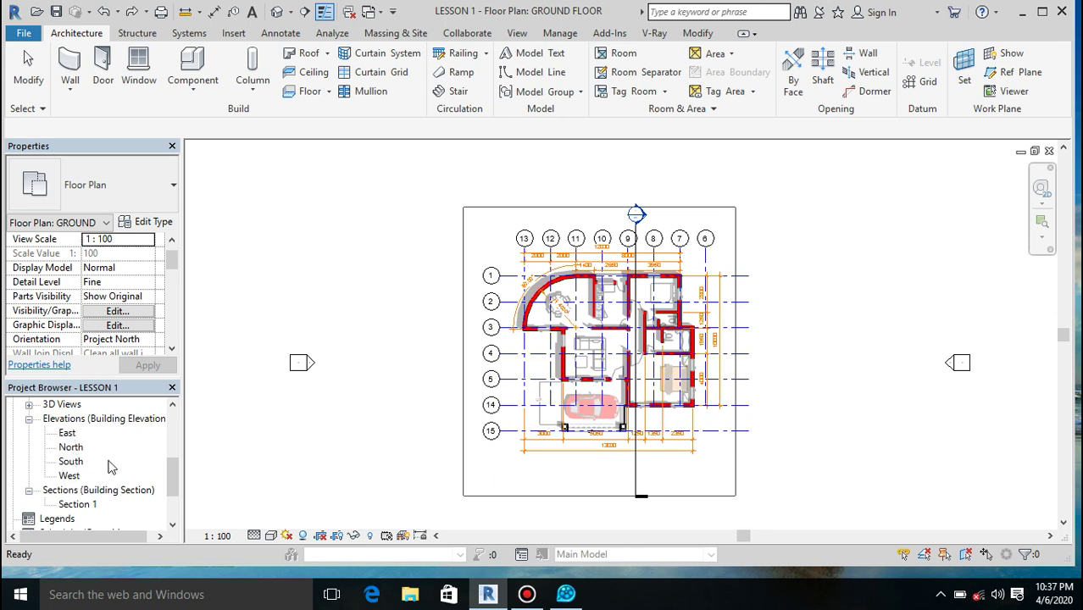
pyautogui.doubleClick(66, 434)
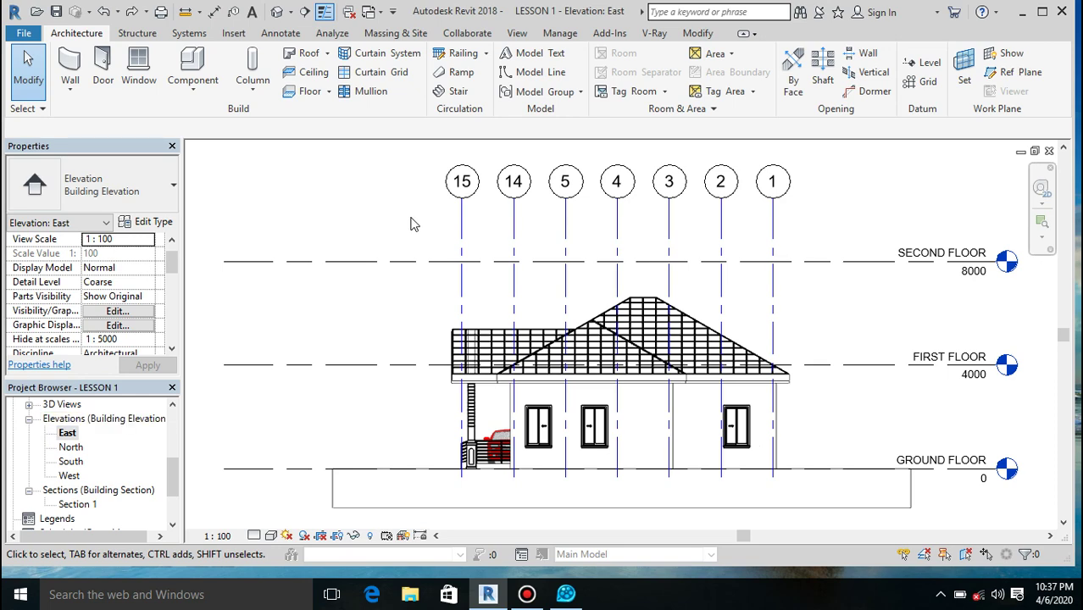
pyautogui.scroll(-2, 411, 224)
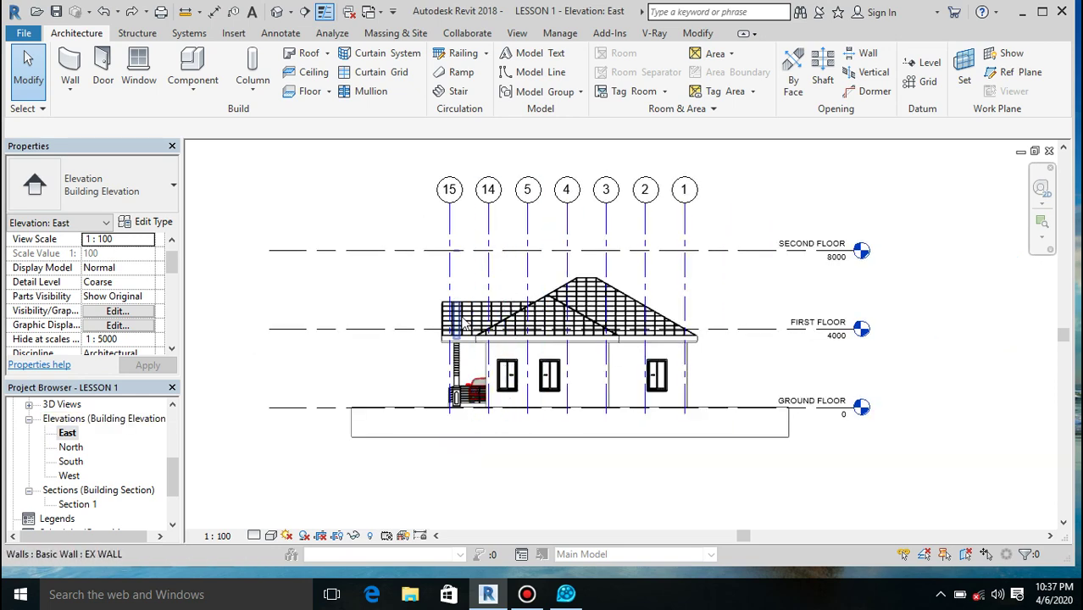
pyautogui.scroll(2, 462, 318)
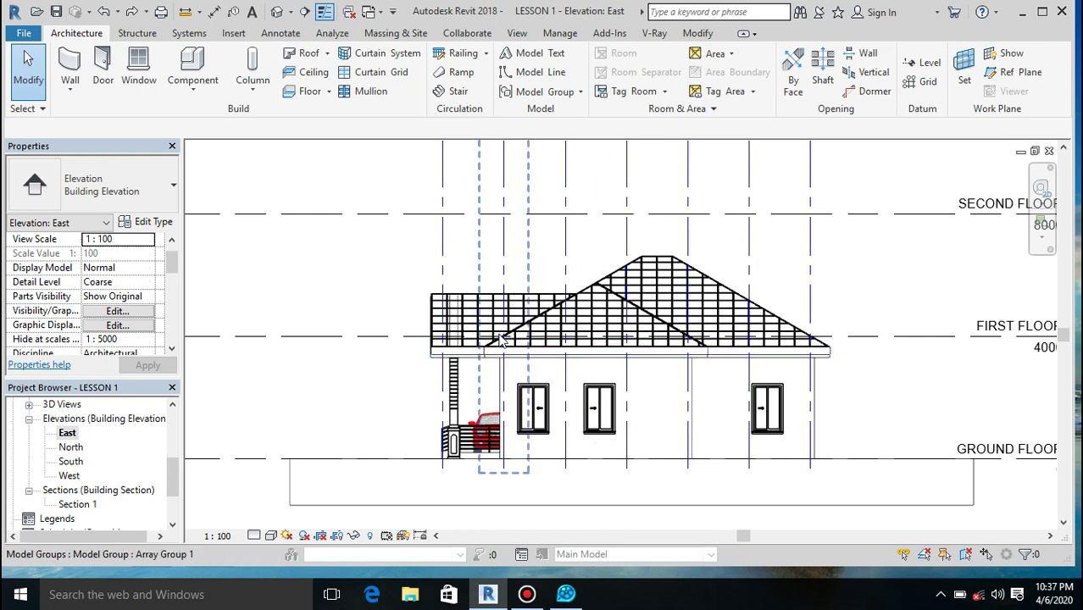
pyautogui.scroll(-1, 501, 340)
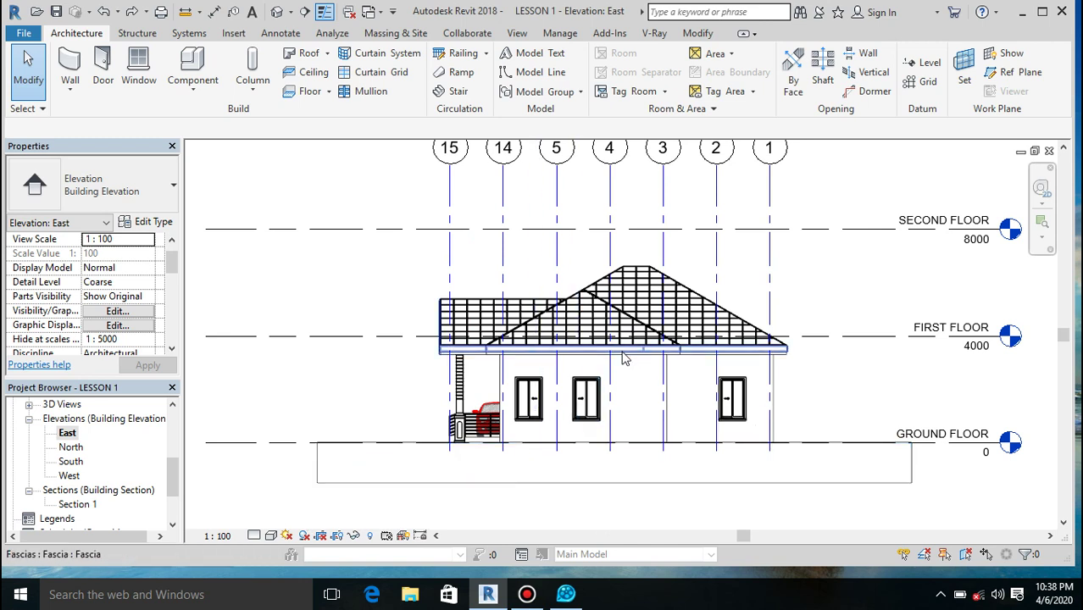
pyautogui.scroll(2, 626, 360)
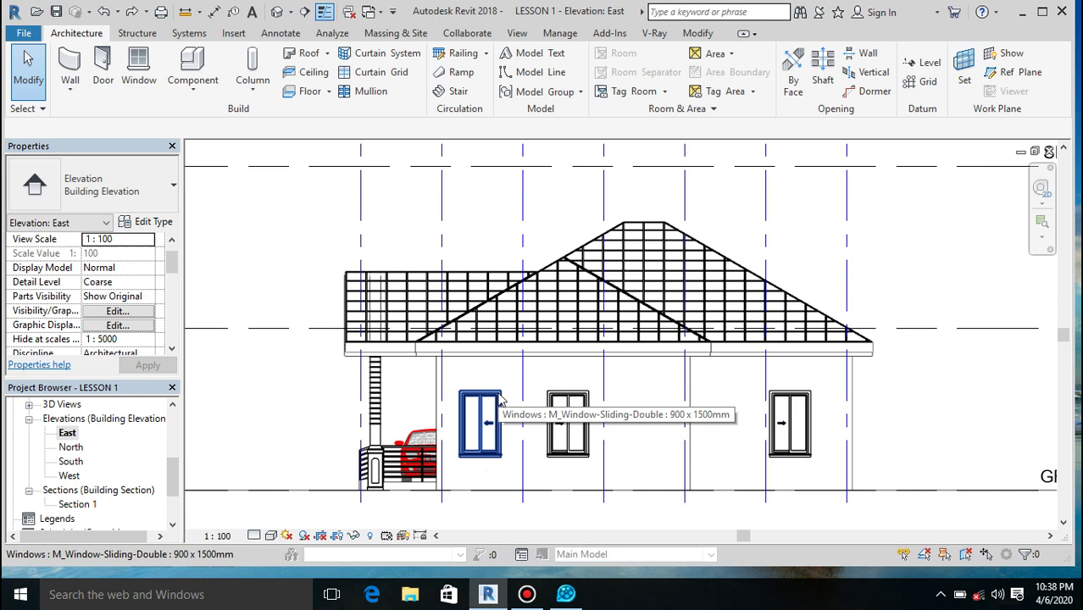
pyautogui.click(272, 538)
# Enable Cast Shadows in the East elevation's Graphic Display Options.
pyautogui.click(332, 417)
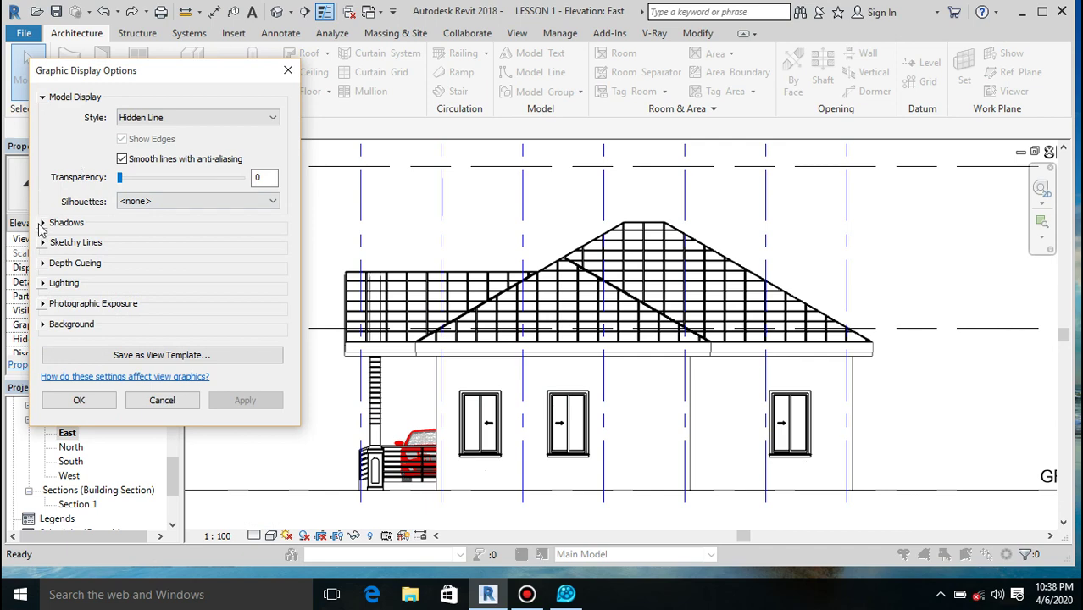
pyautogui.click(41, 222)
pyautogui.click(121, 233)
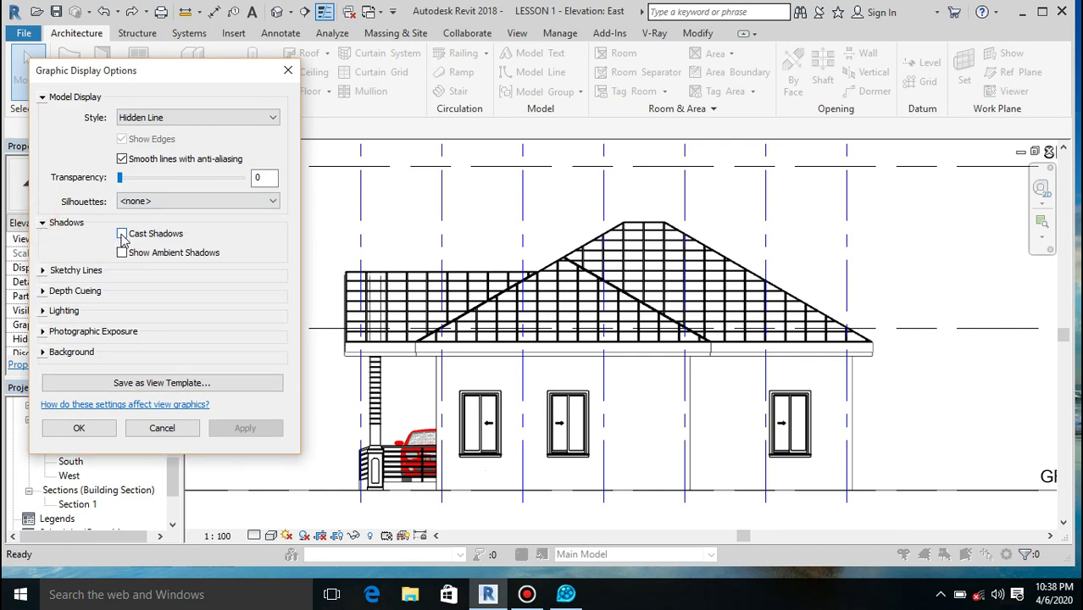
pyautogui.click(79, 428)
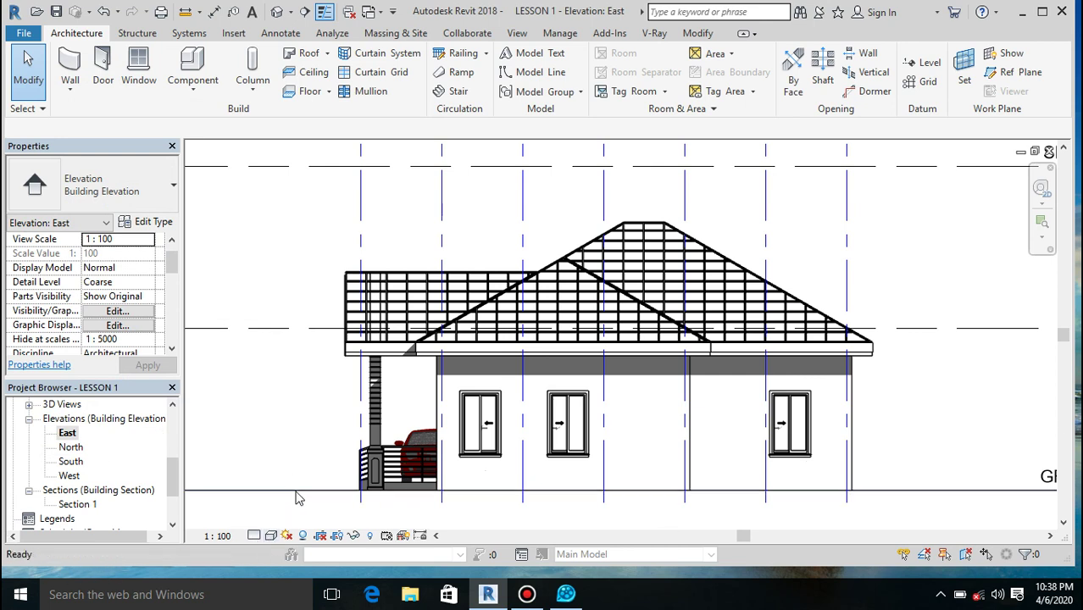
# Override the Walls category's projection surface pattern to Shingle in the East elevation's Visibility/Graphics.
pyautogui.press('v')
pyautogui.press('v')
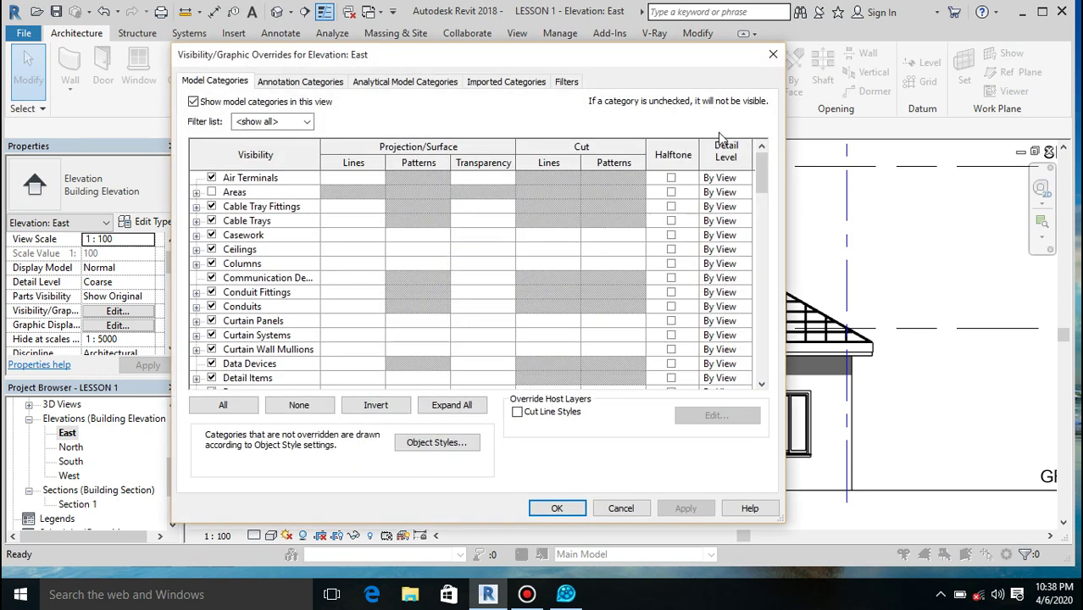
pyautogui.moveTo(762, 178); pyautogui.dragTo(737, 390)
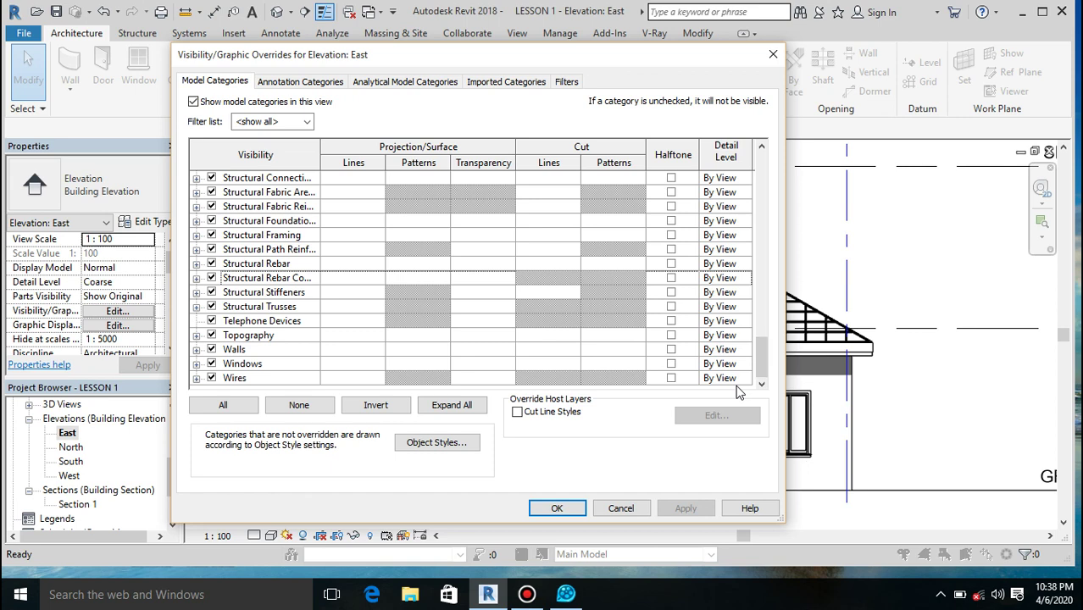
pyautogui.click(318, 350)
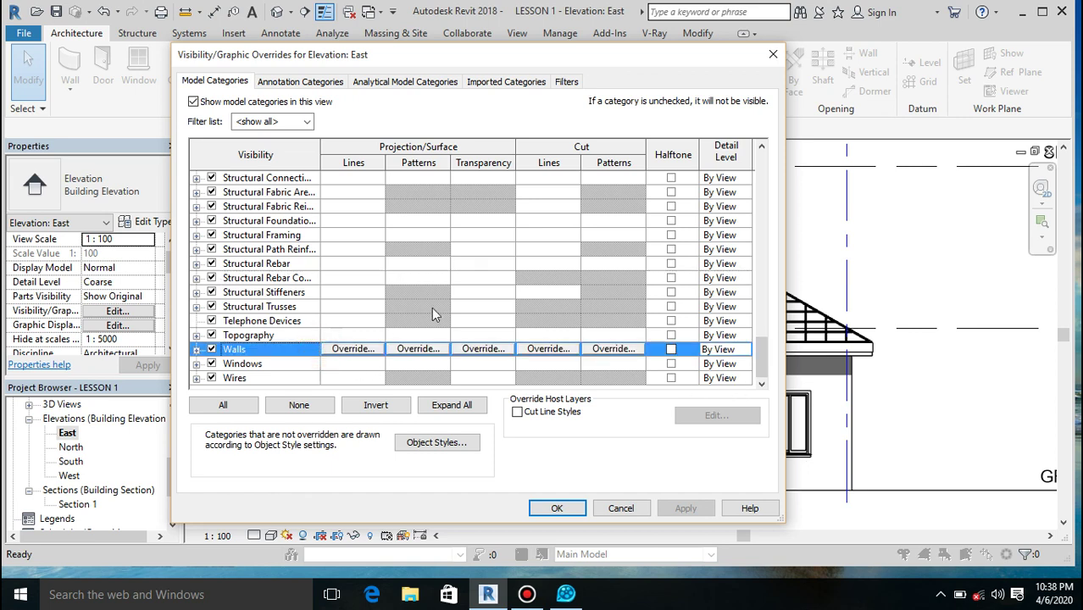
pyautogui.click(418, 348)
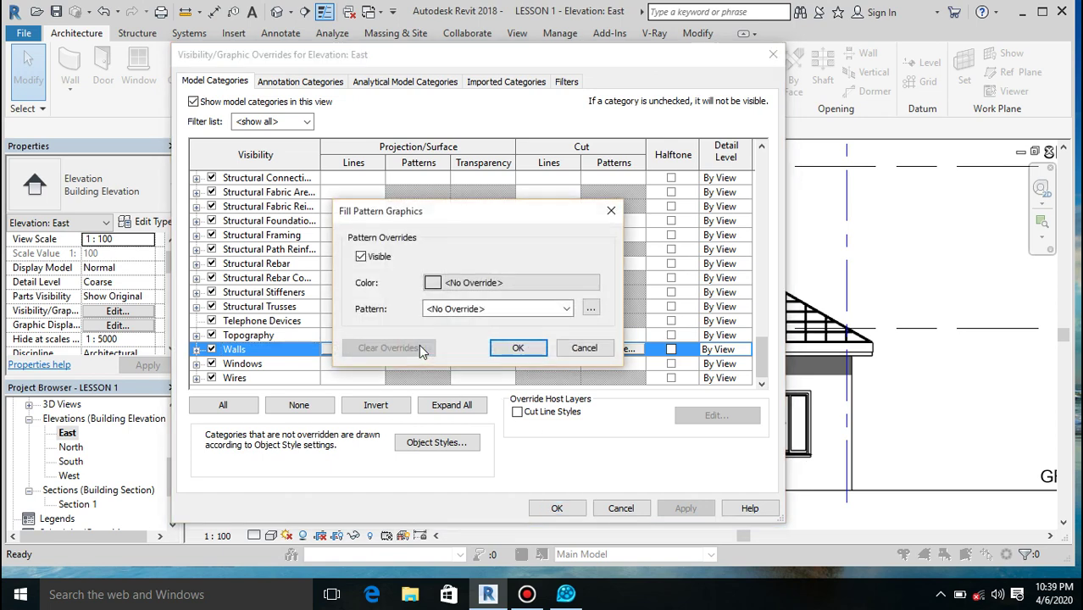
pyautogui.click(495, 310)
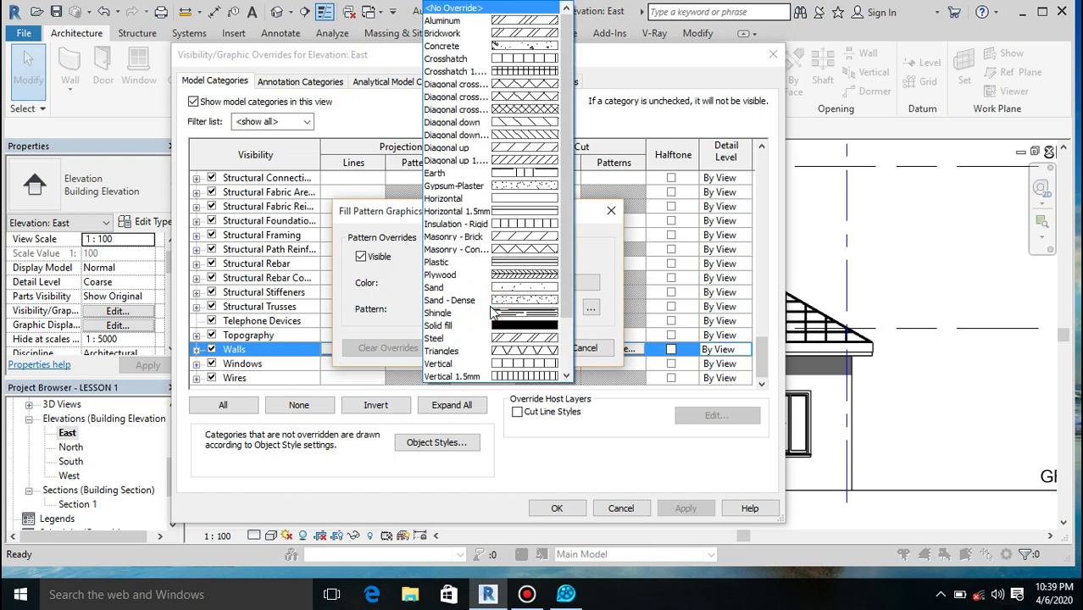
pyautogui.click(504, 313)
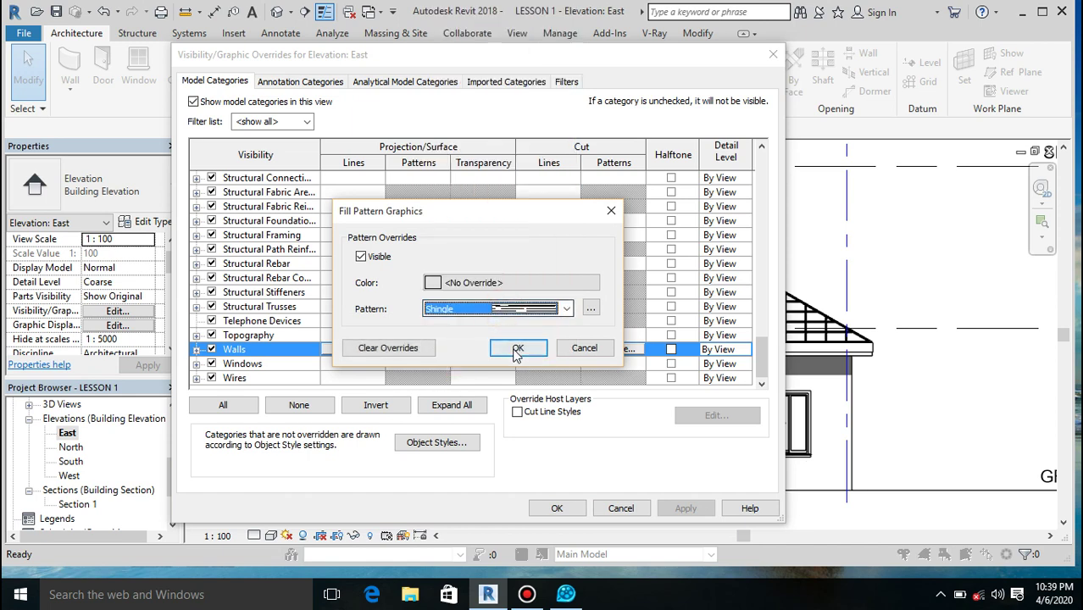
pyautogui.click(517, 350)
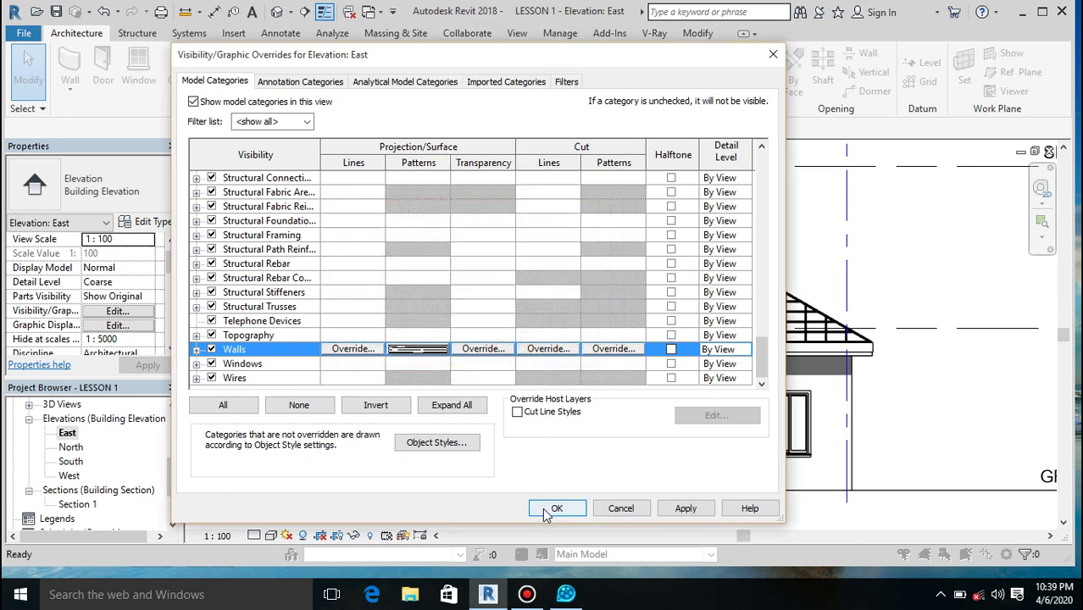
pyautogui.click(686, 509)
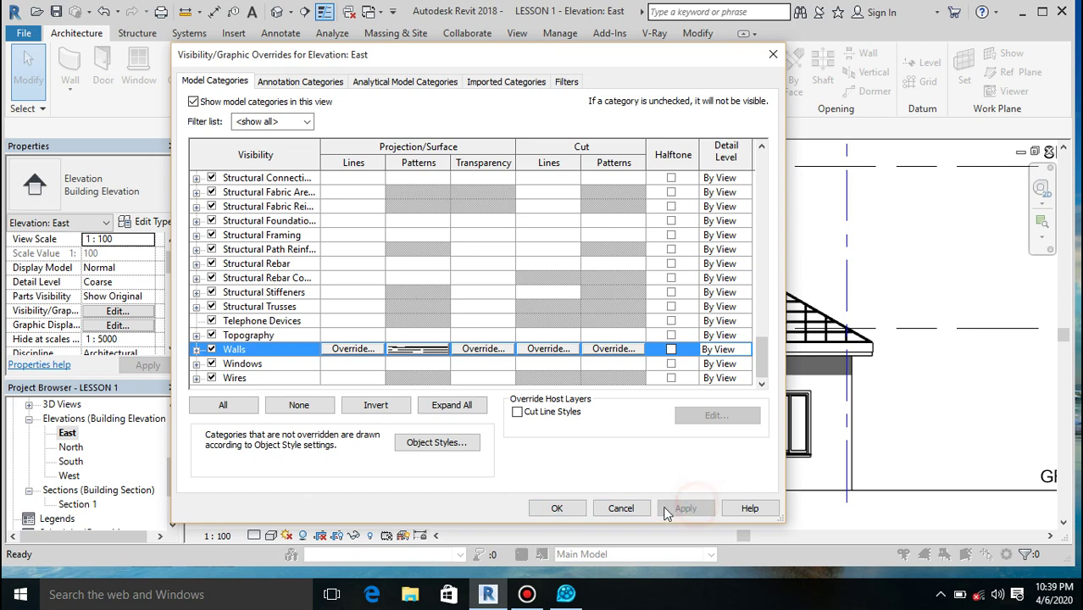
pyautogui.click(553, 508)
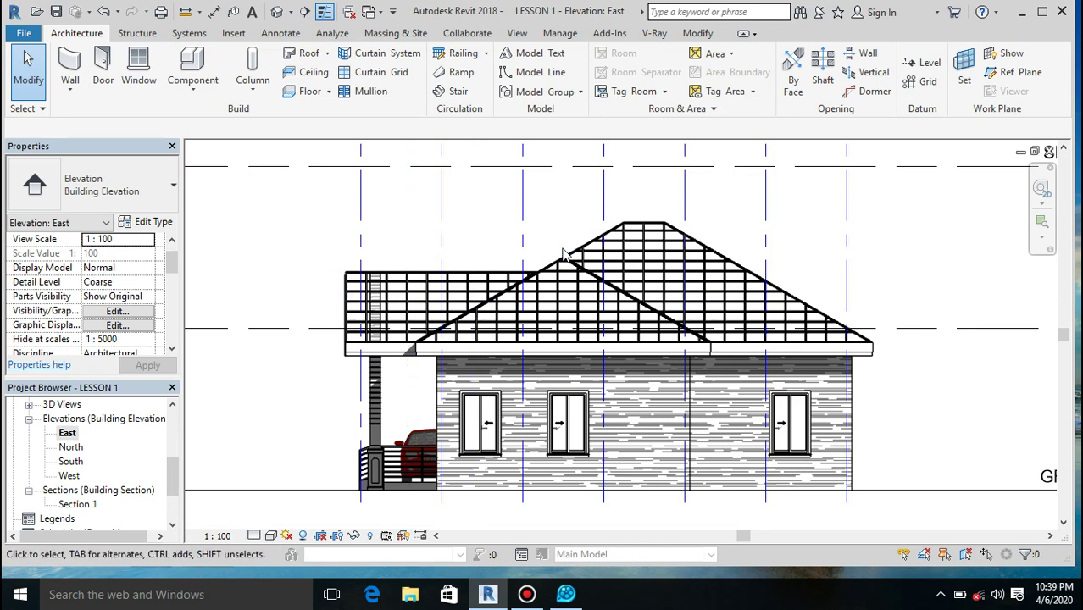
pyautogui.scroll(-1, 566, 247)
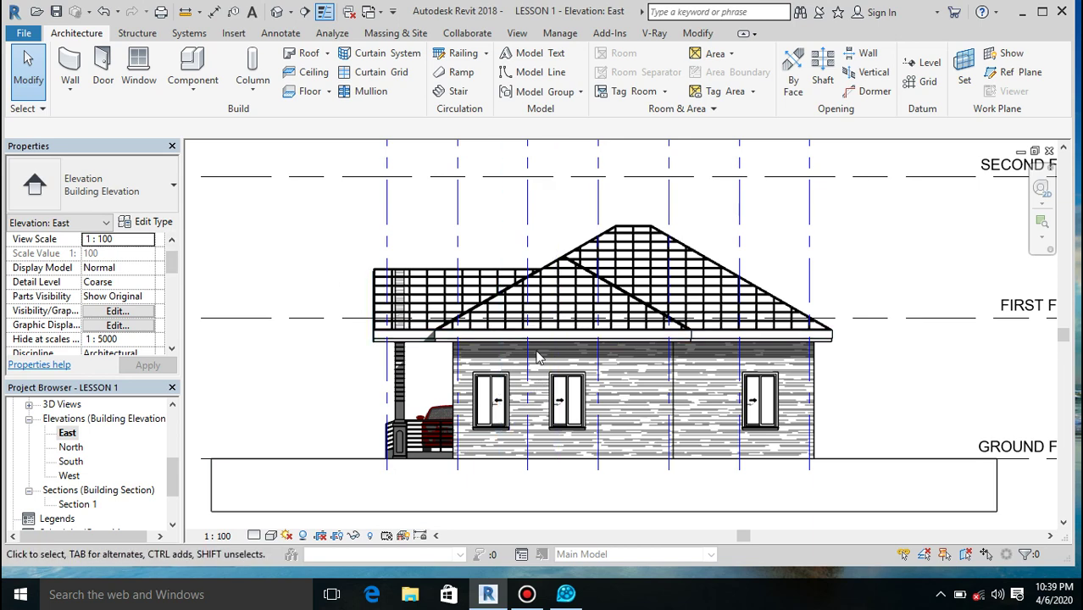
pyautogui.scroll(-1, 534, 360)
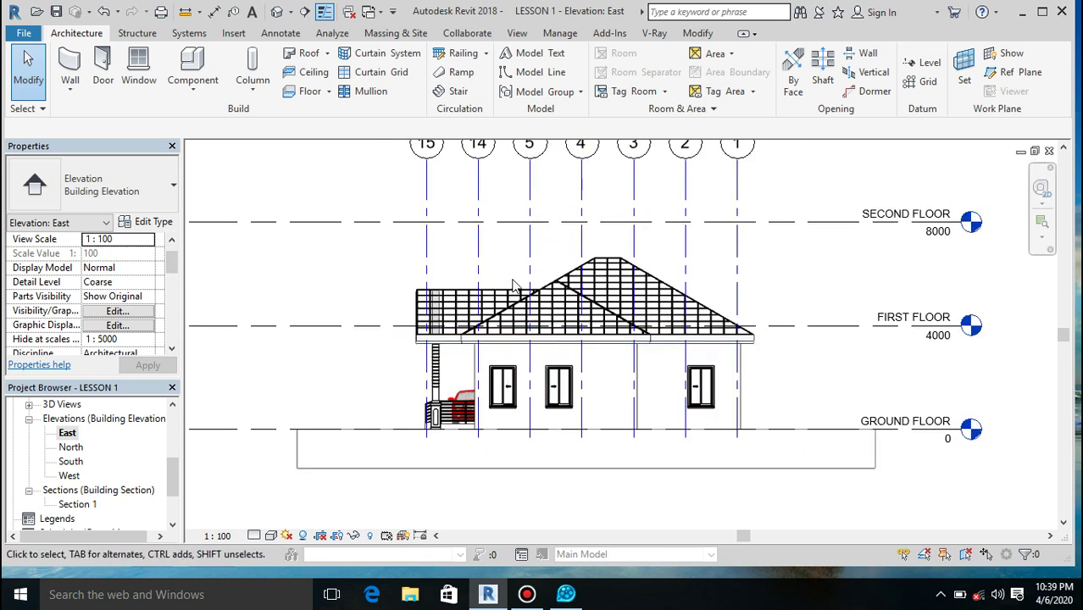
pyautogui.scroll(2, 525, 288)
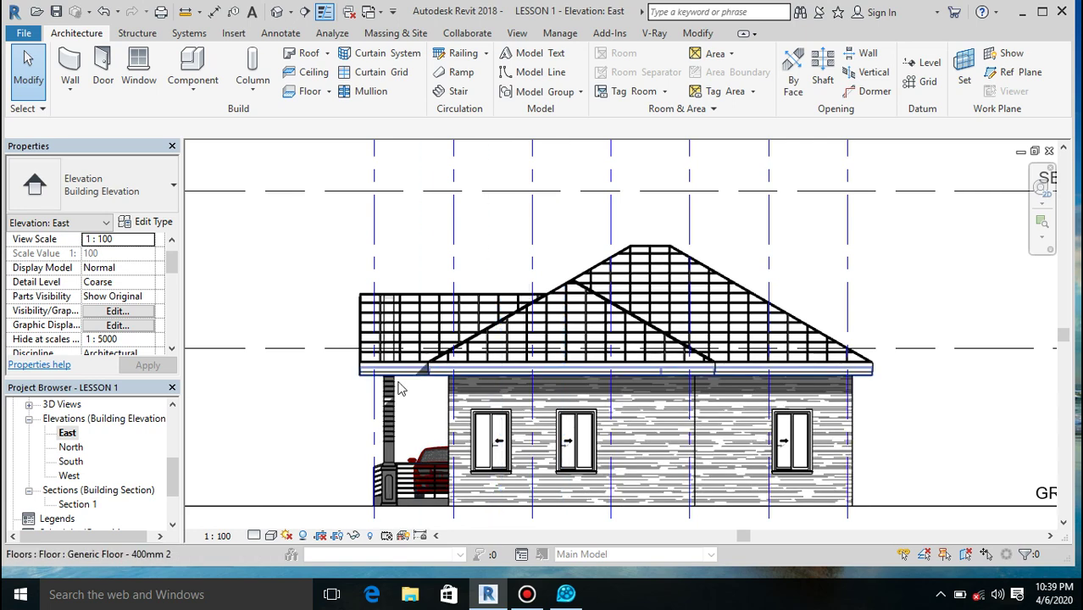
pyautogui.scroll(3, 476, 384)
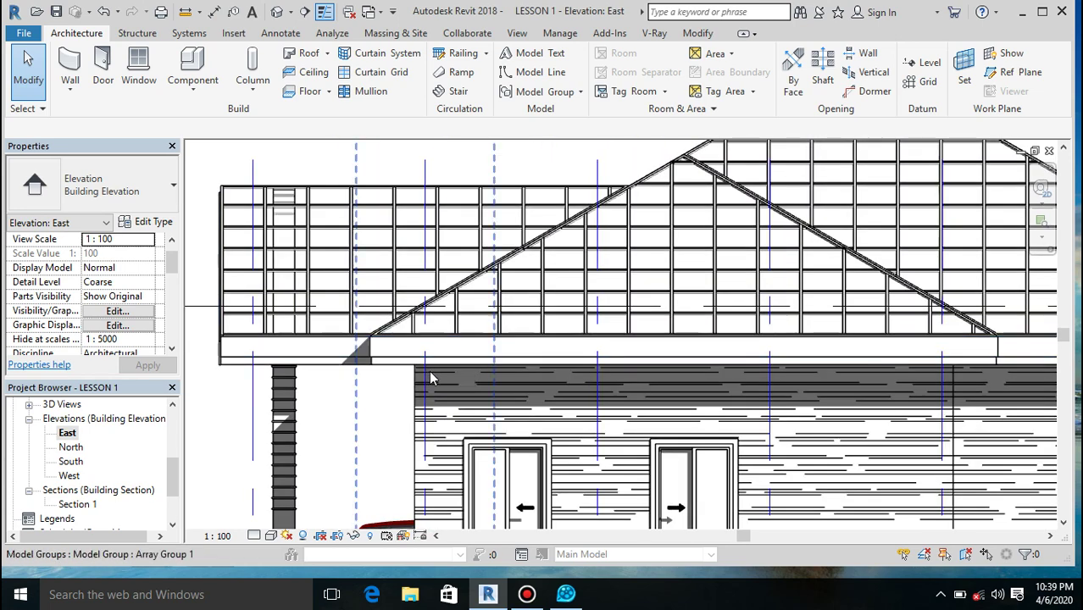
# Override the roof fascia's surface pattern to Solid fill in this view, then zoom out.
pyautogui.click(411, 356)
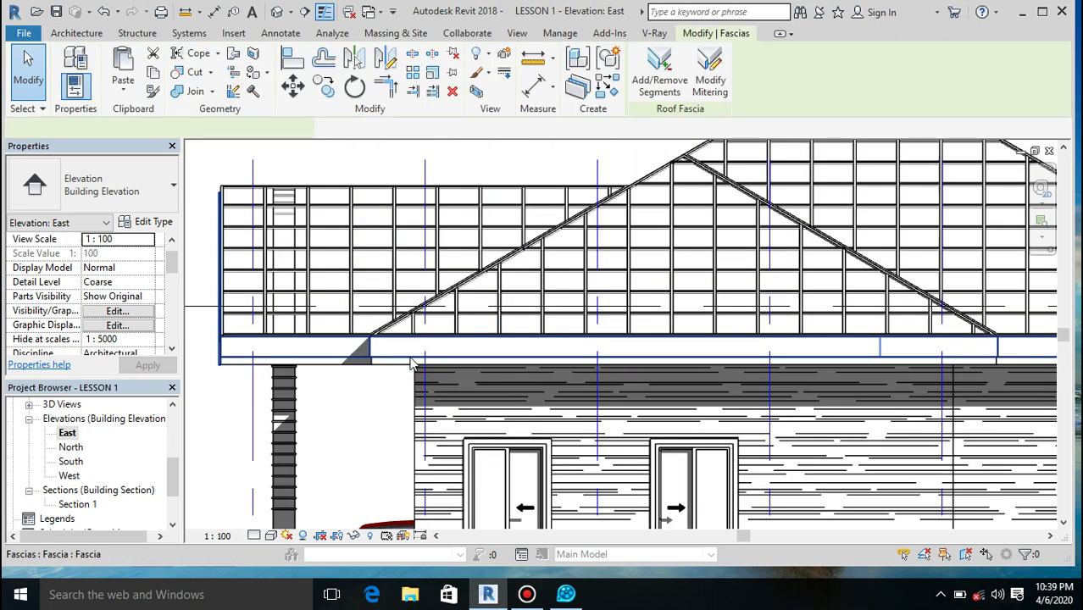
pyautogui.rightClick(410, 358)
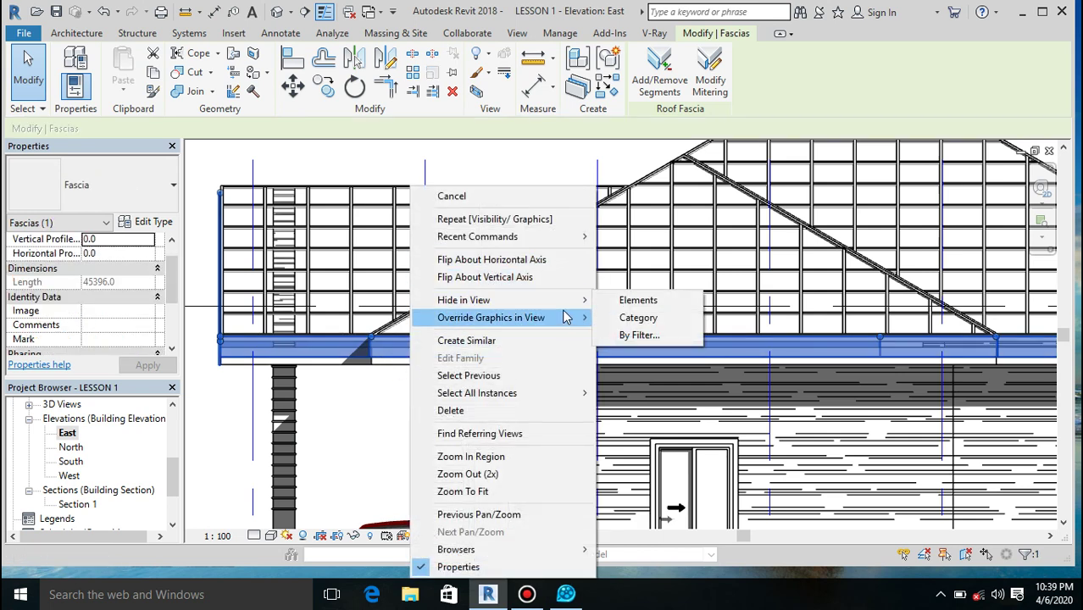
pyautogui.moveTo(566, 318)
pyautogui.click(618, 318)
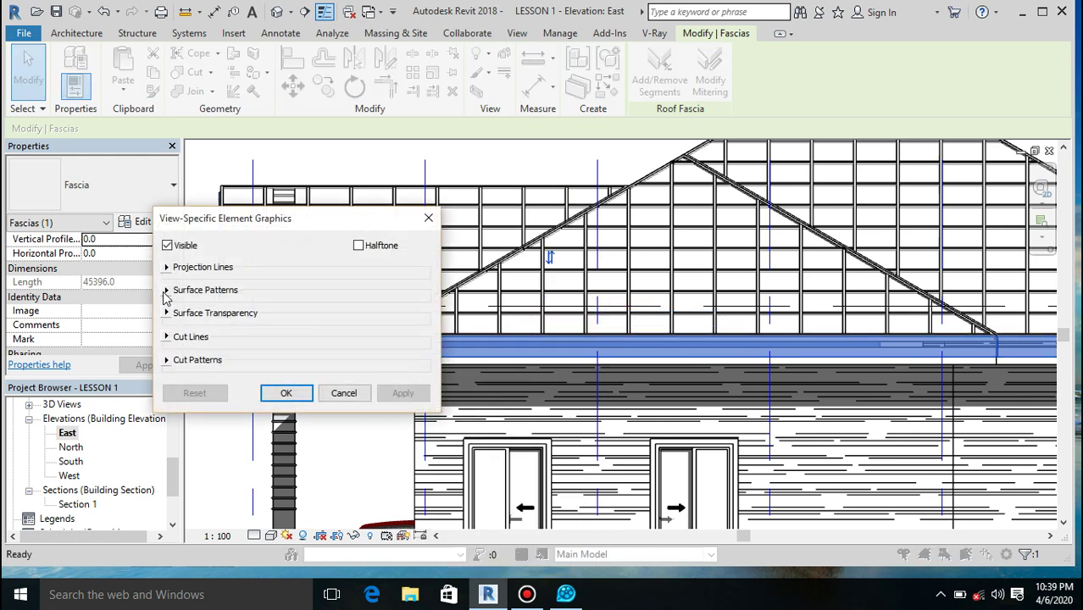
pyautogui.click(167, 291)
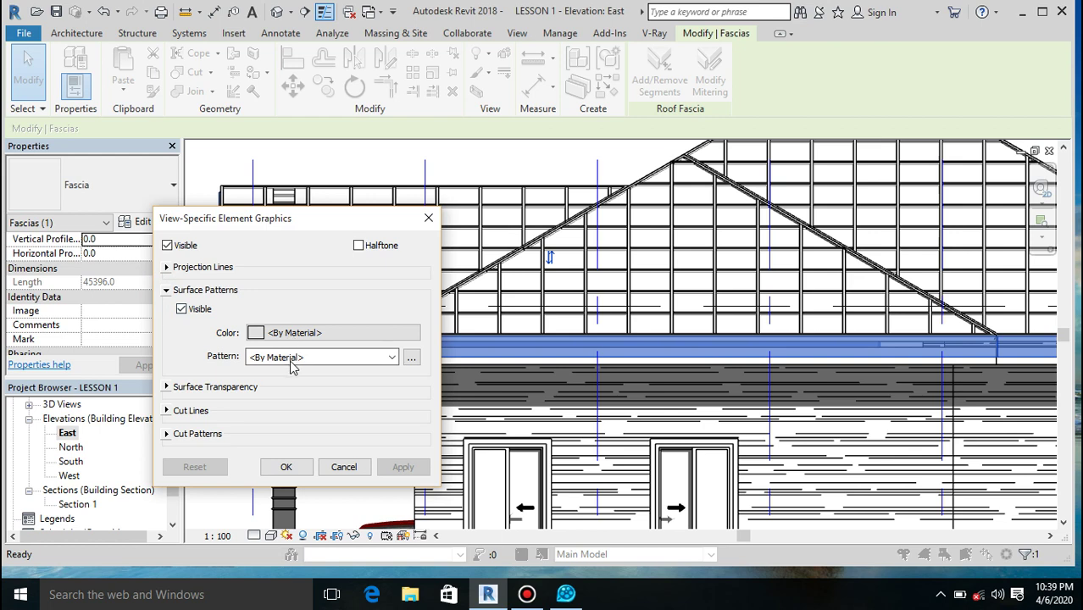
pyautogui.click(386, 357)
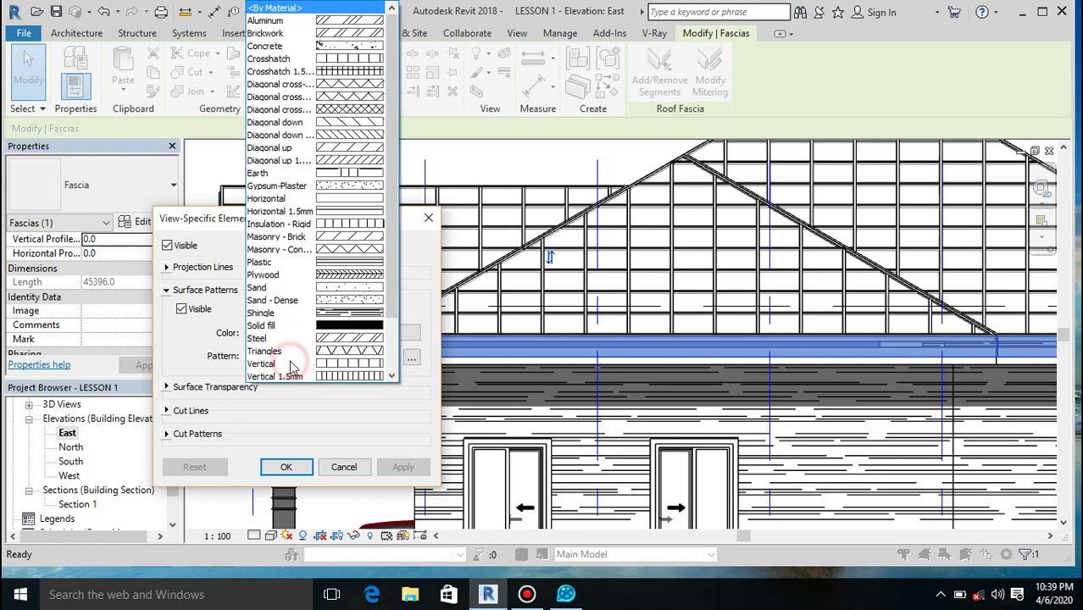
pyautogui.click(374, 325)
pyautogui.click(286, 468)
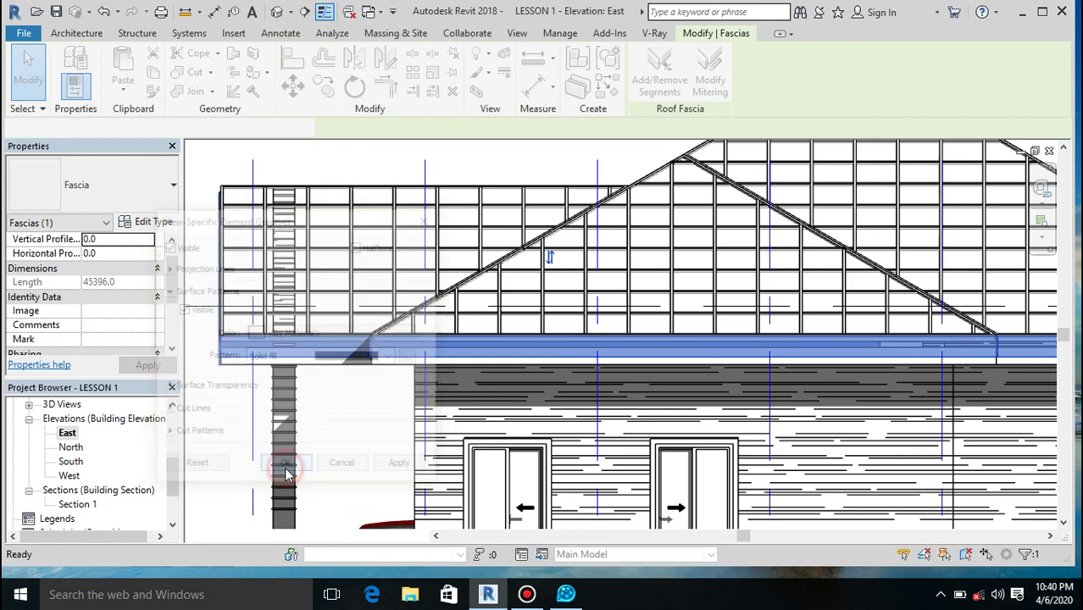
pyautogui.click(368, 168)
pyautogui.scroll(-2, 505, 198)
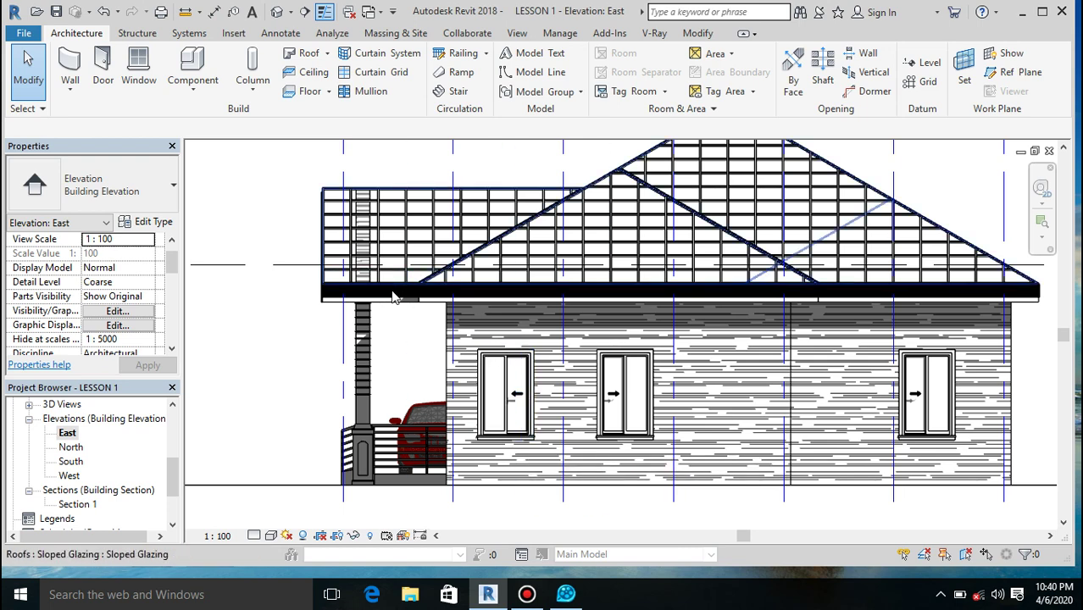
# Change the fascia's element override to a Solid fill colored gray RGB 128-128-128.
pyautogui.scroll(3, 393, 296)
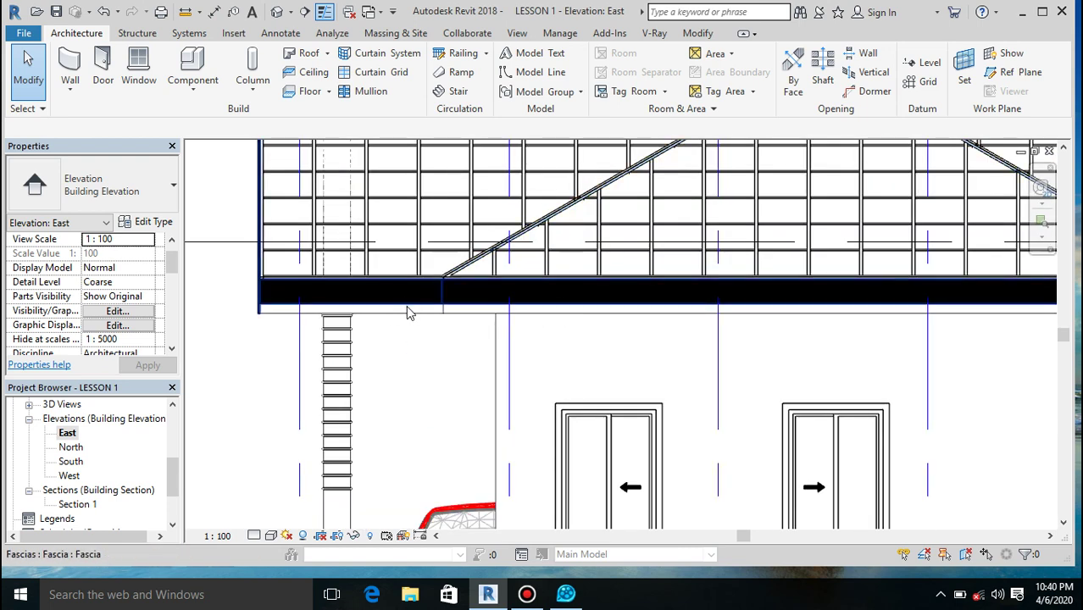
pyautogui.rightClick(407, 309)
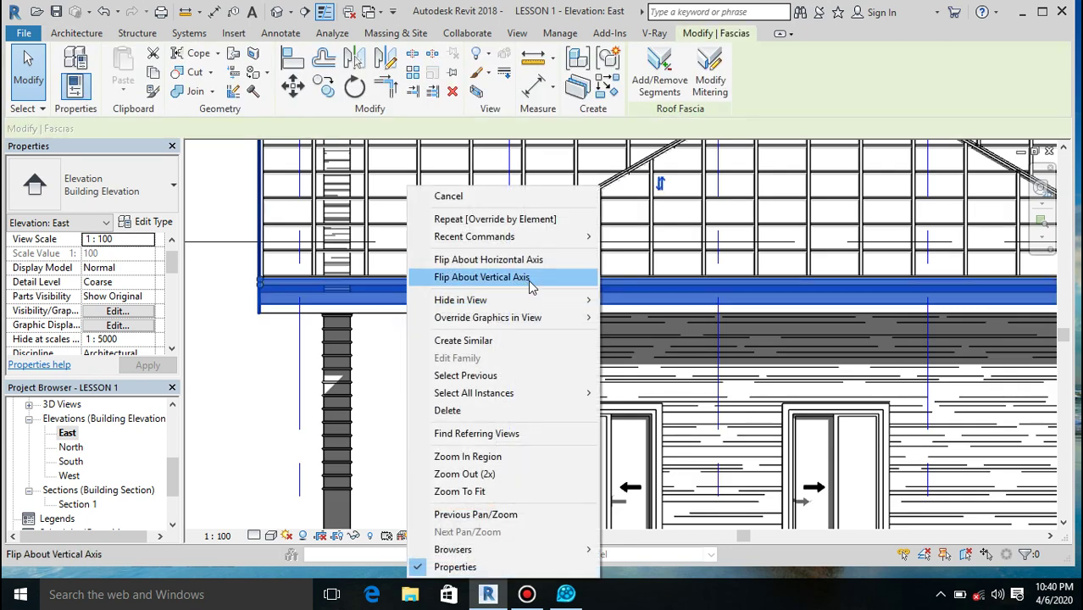
pyautogui.moveTo(541, 328)
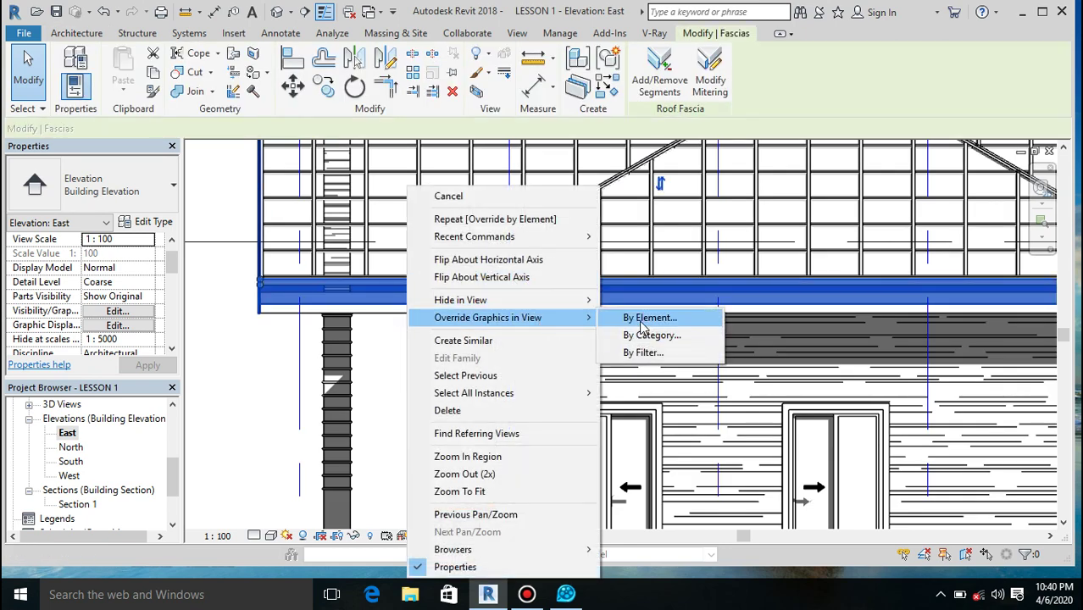
pyautogui.click(635, 319)
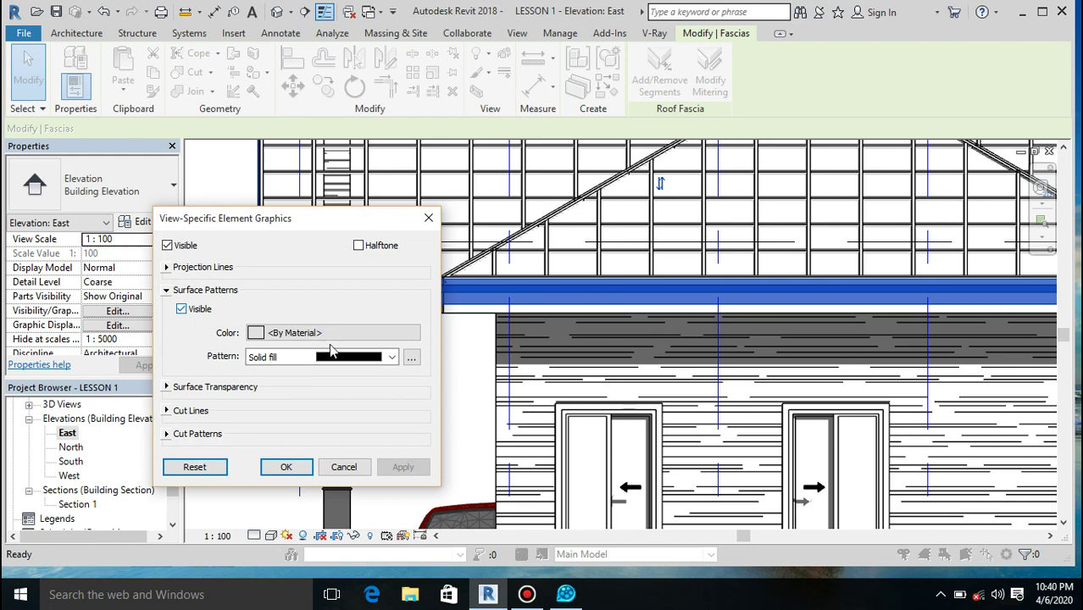
pyautogui.click(330, 355)
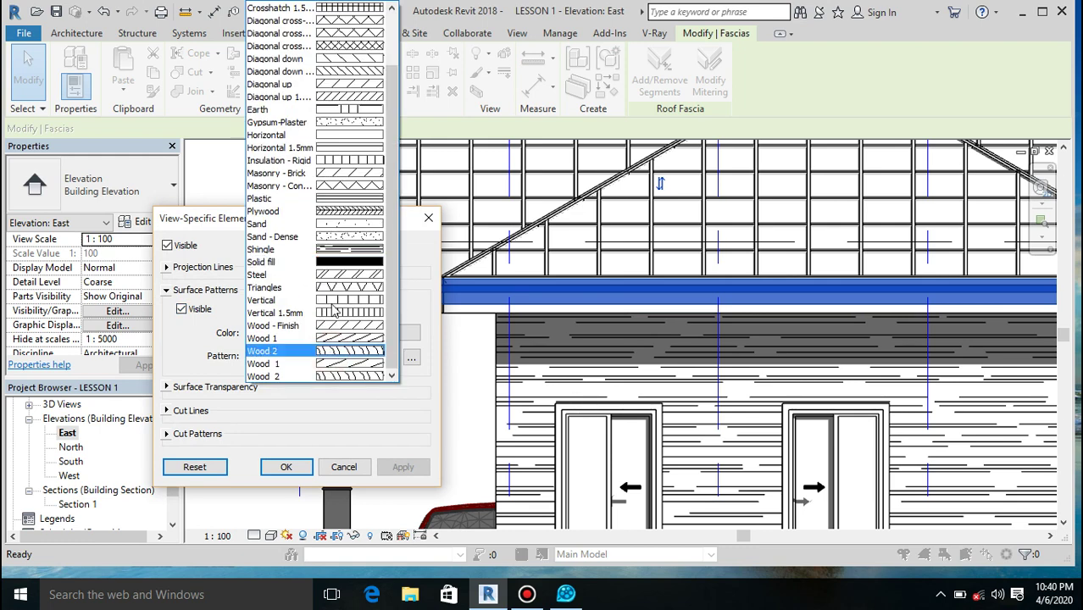
pyautogui.click(293, 261)
pyautogui.click(291, 334)
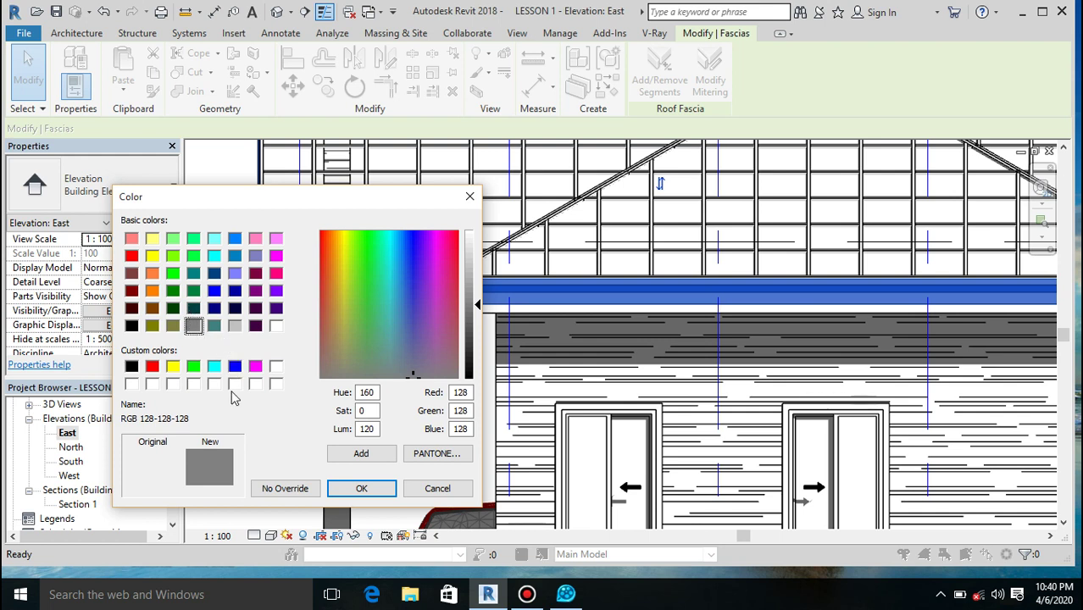
pyautogui.click(350, 490)
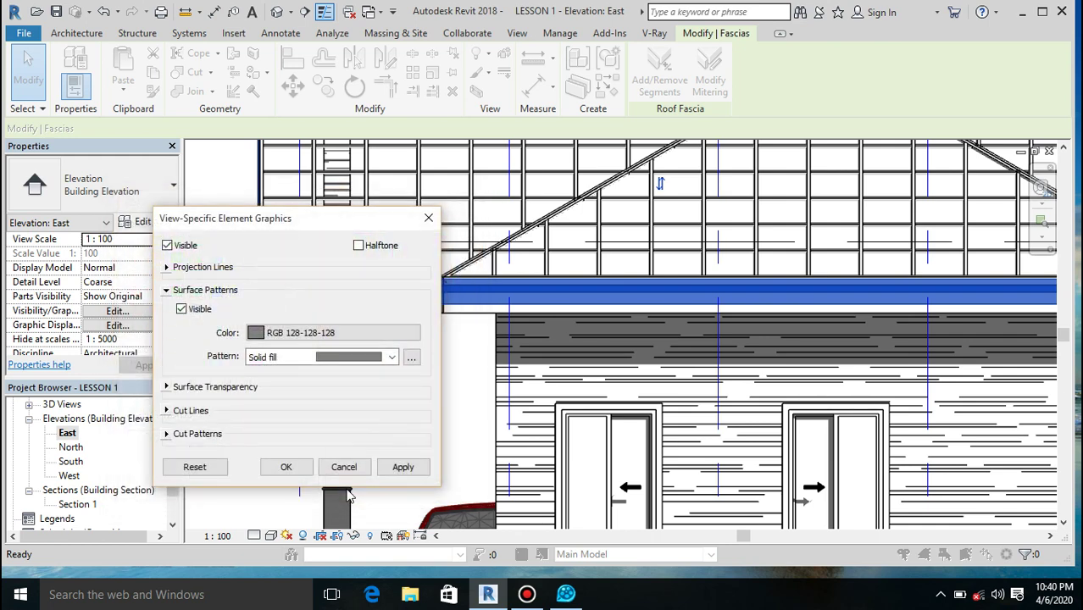
pyautogui.click(286, 469)
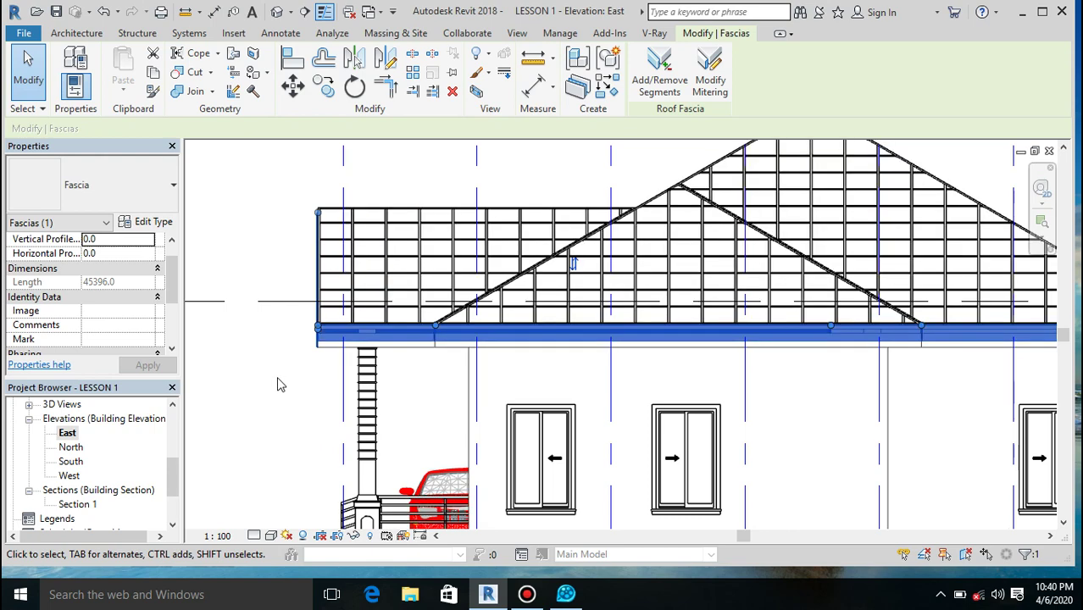
pyautogui.click(279, 381)
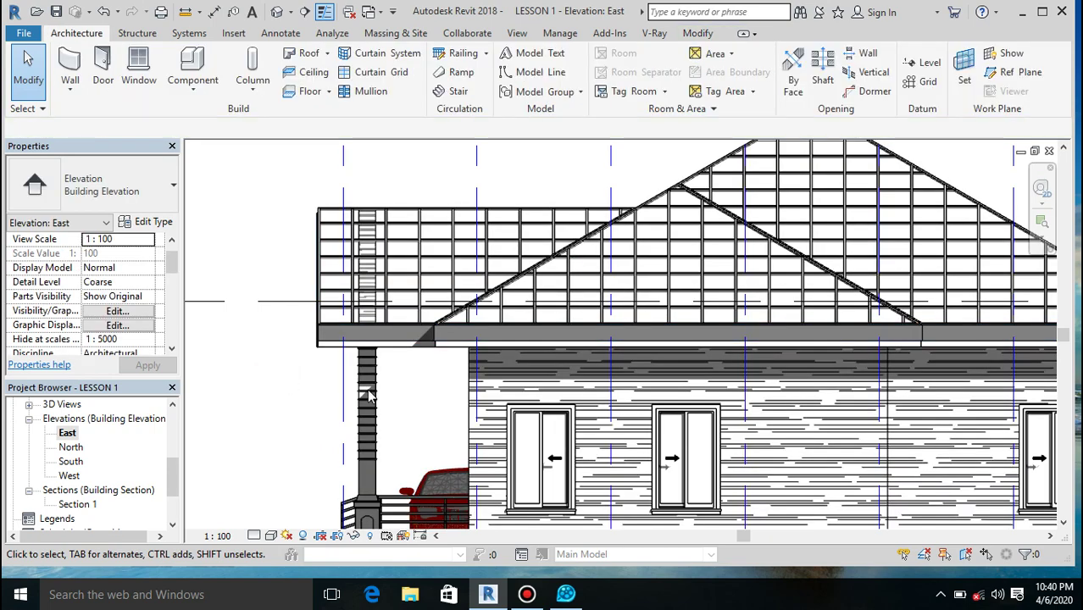
pyautogui.scroll(-2, 539, 394)
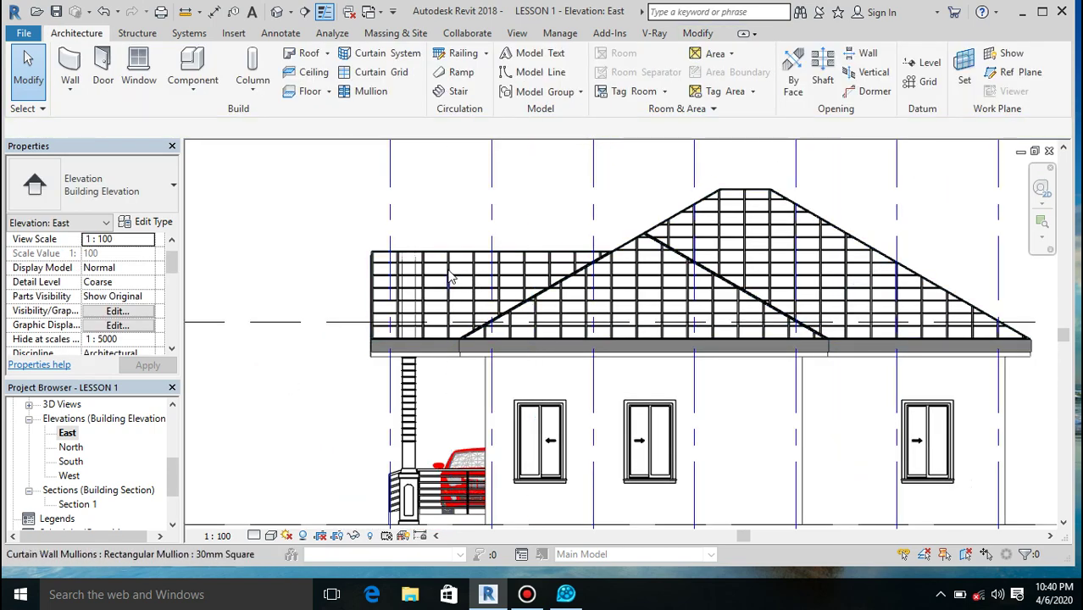
pyautogui.scroll(-2, 450, 277)
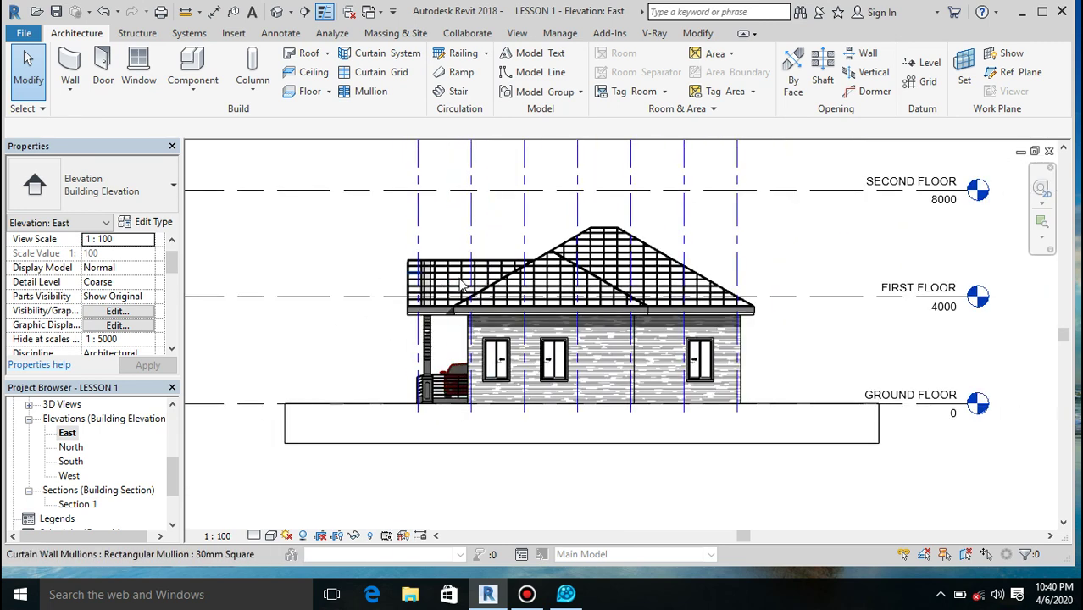
pyautogui.scroll(2, 409, 276)
pyautogui.scroll(2, 381, 307)
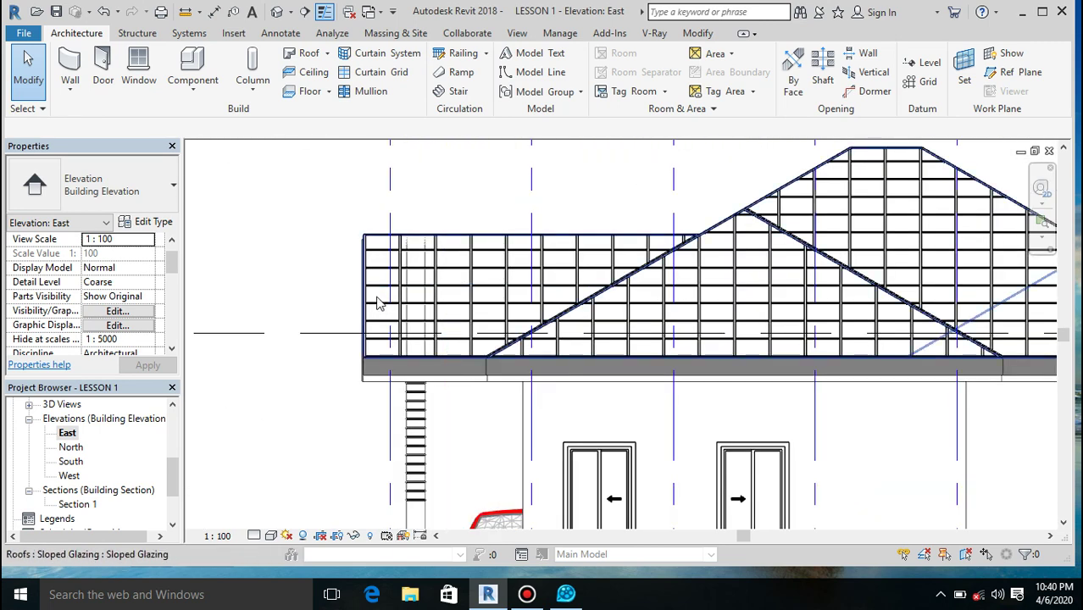
pyautogui.scroll(2, 380, 304)
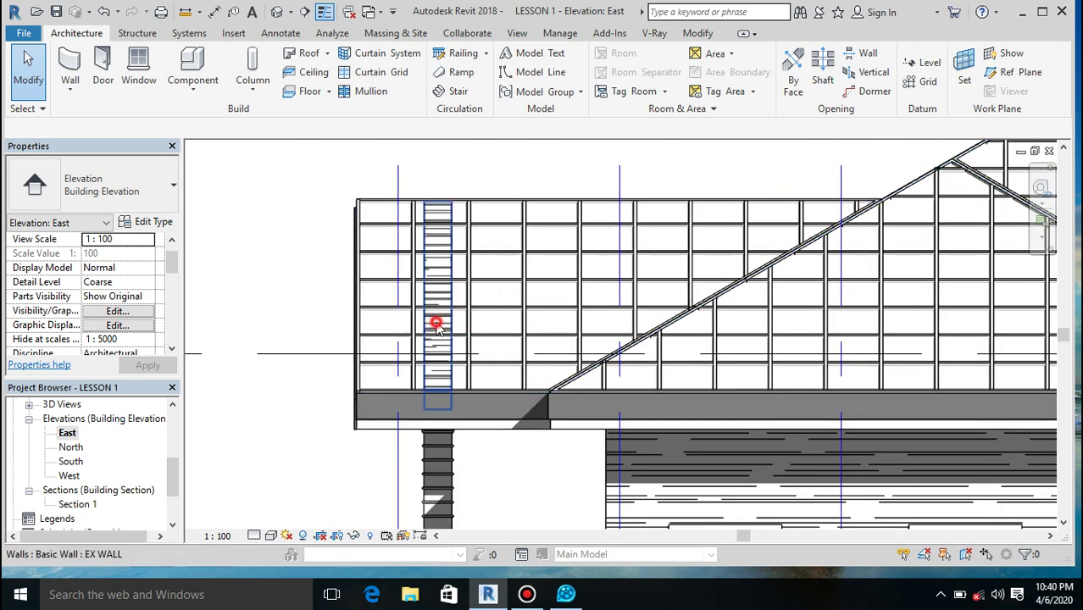
# Select the EX WALL wall, then switch to the South elevation.
pyautogui.click(437, 329)
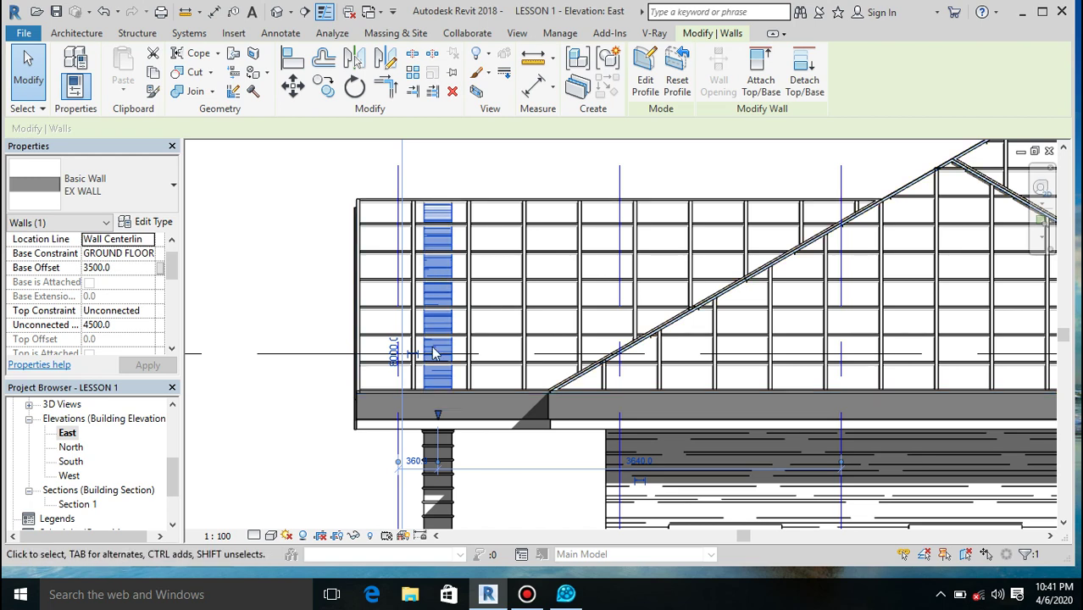
pyautogui.doubleClick(69, 462)
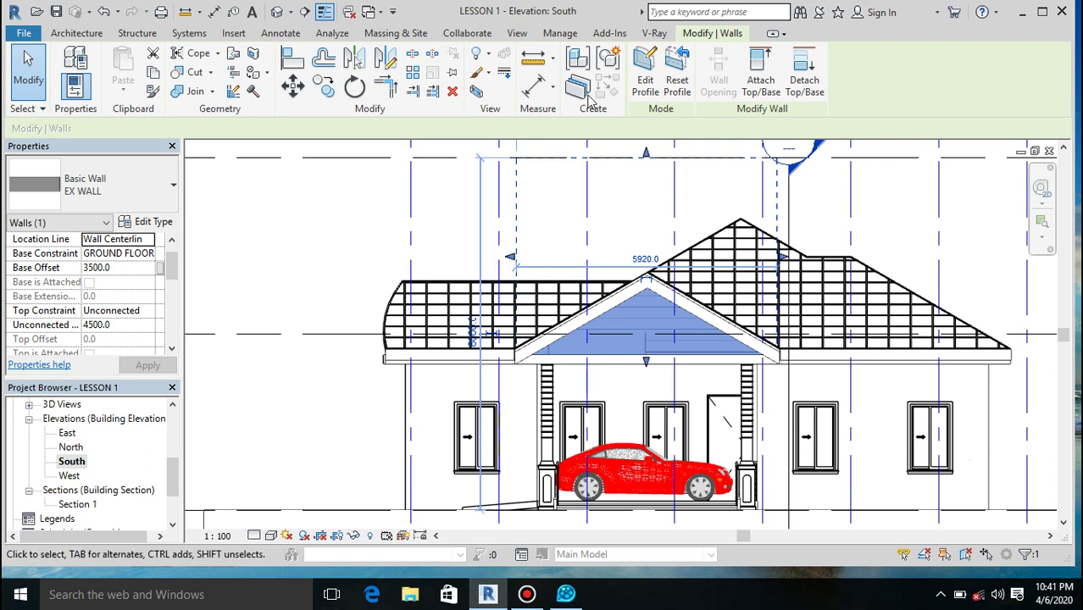
# Start editing the EX WALL profile and pick the left and right roof slopes as sketch lines.
pyautogui.click(643, 88)
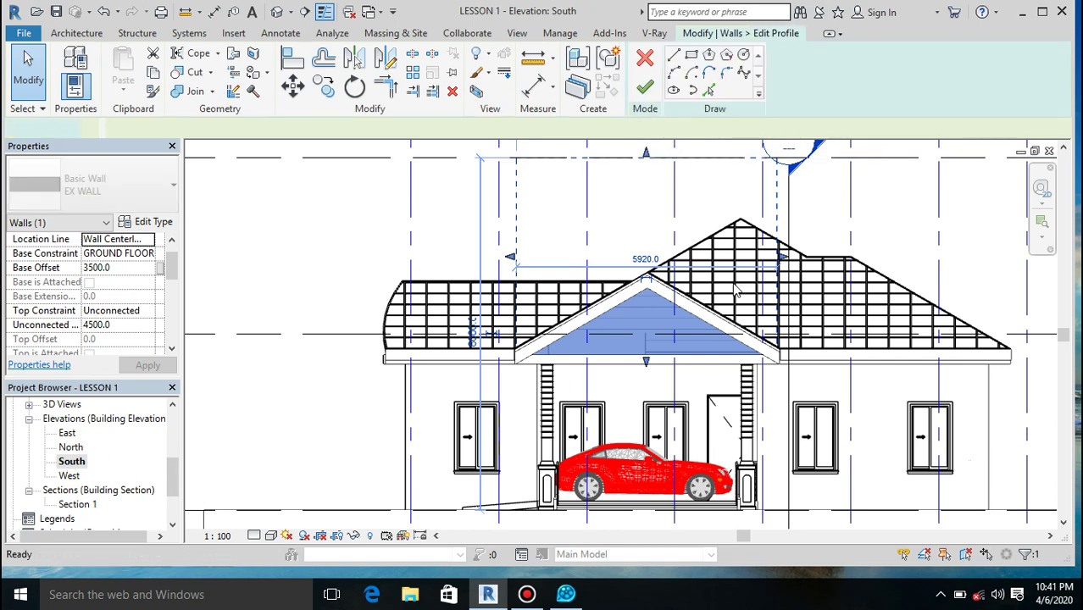
pyautogui.scroll(5, 739, 337)
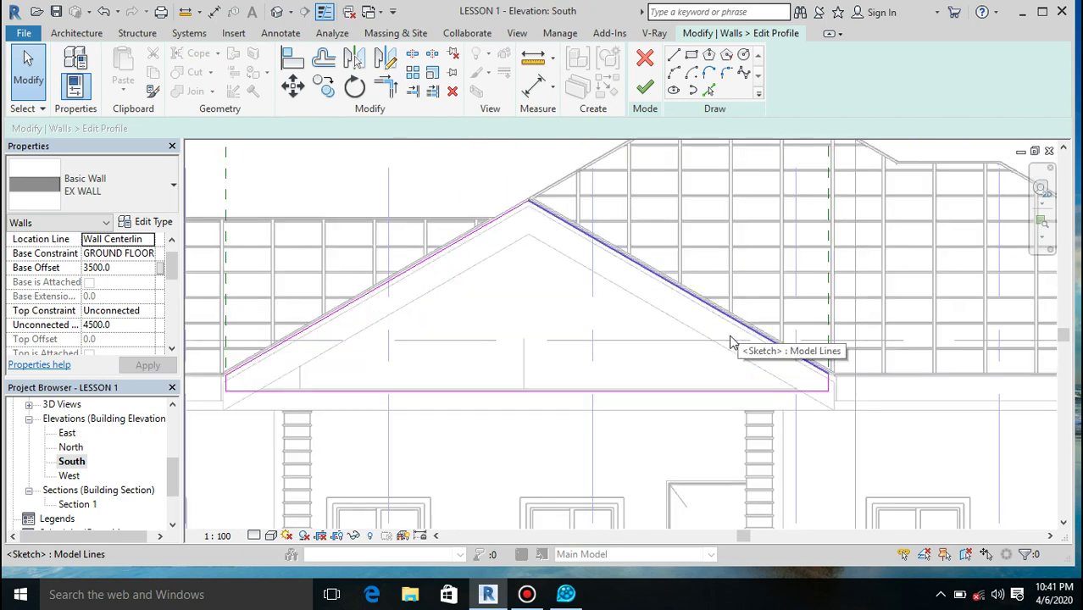
pyautogui.scroll(4, 342, 331)
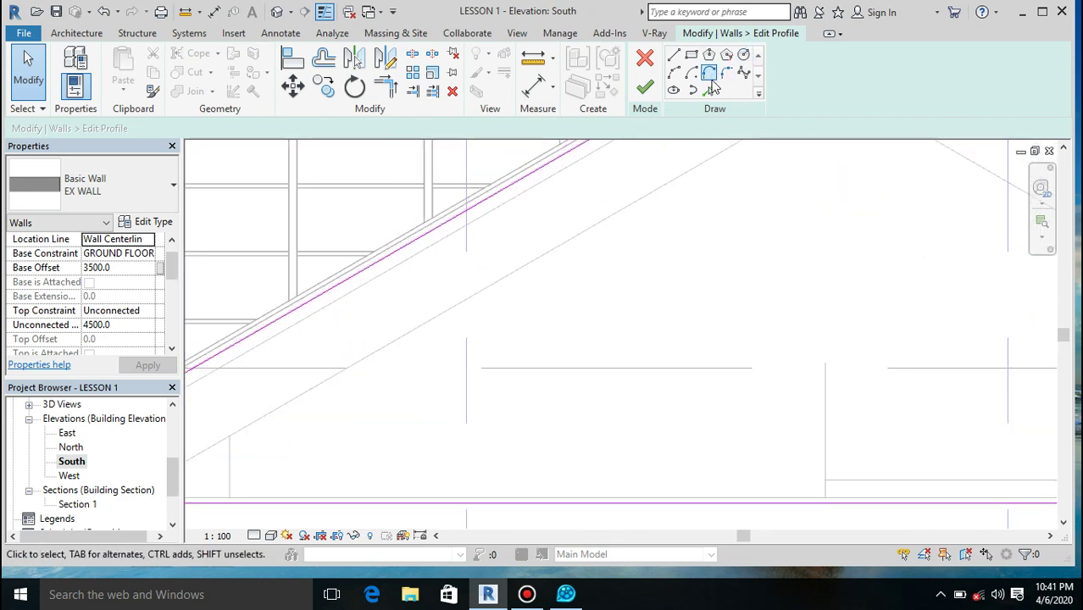
pyautogui.click(709, 90)
pyautogui.click(400, 271)
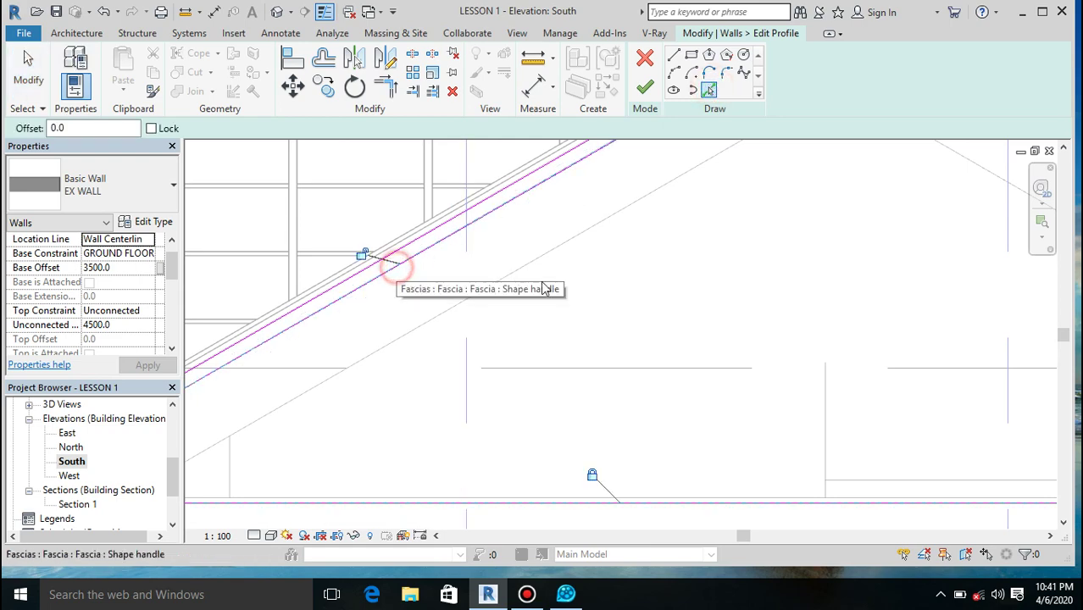
pyautogui.scroll(-3, 550, 292)
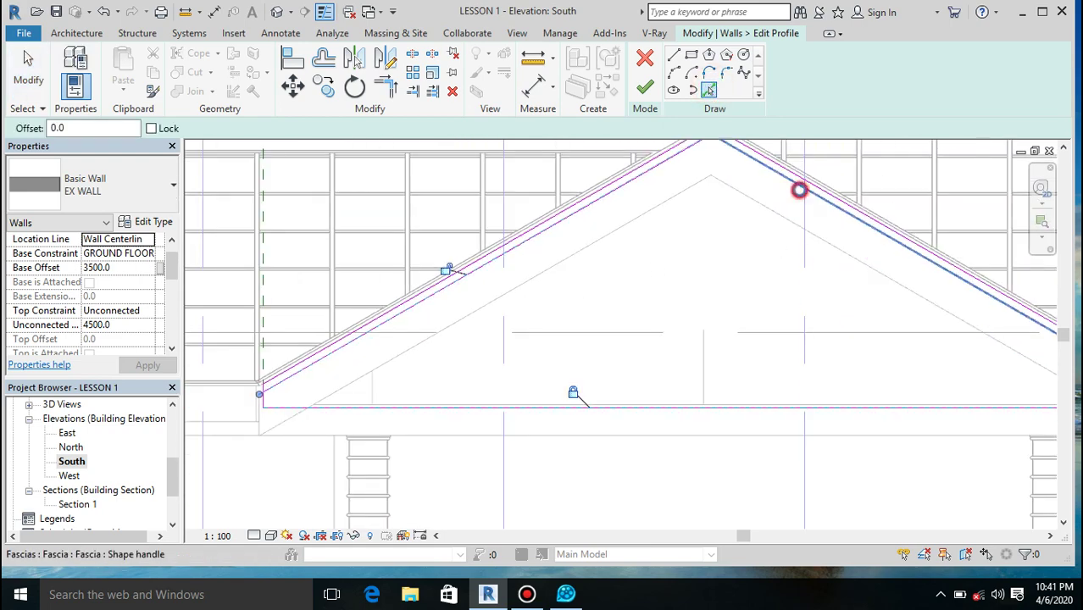
pyautogui.click(800, 188)
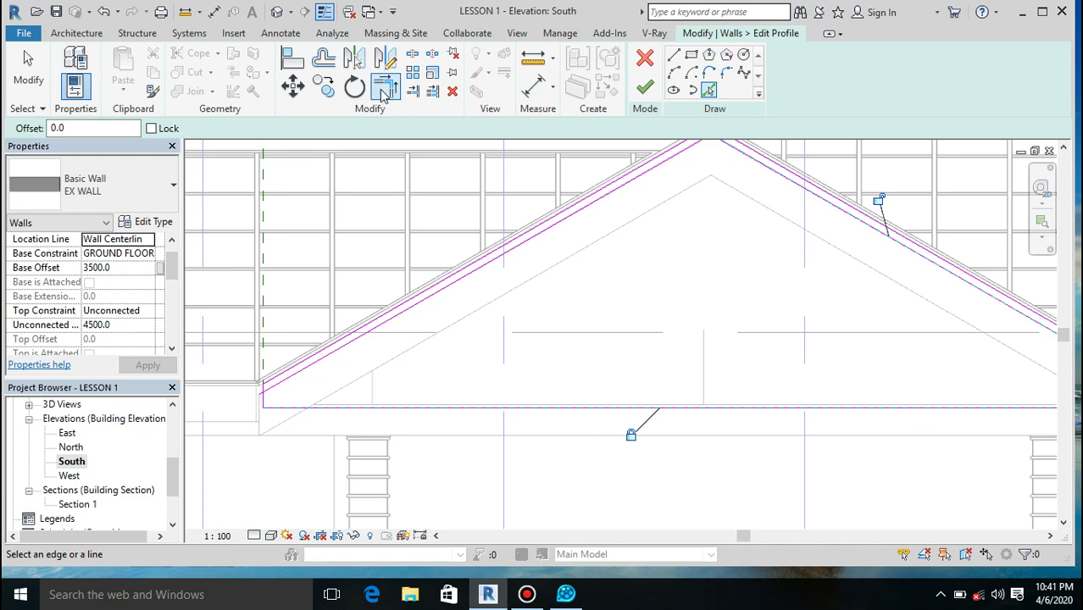
# Trim the bottom sketch line to corners with the left and right sloped lines.
pyautogui.click(385, 84)
pyautogui.click(292, 373)
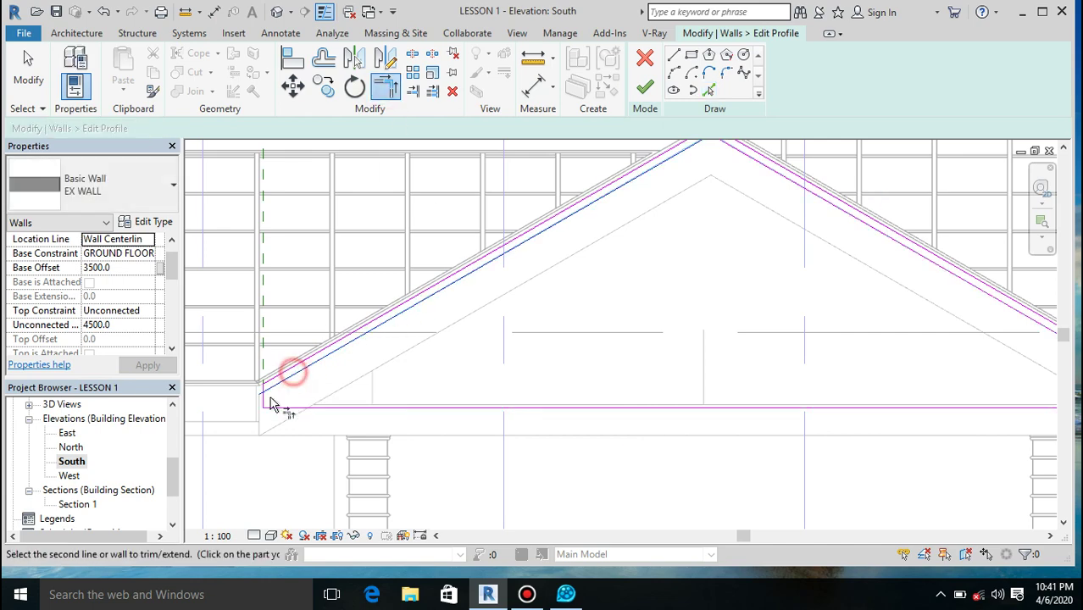
pyautogui.click(264, 401)
pyautogui.scroll(-2, 373, 390)
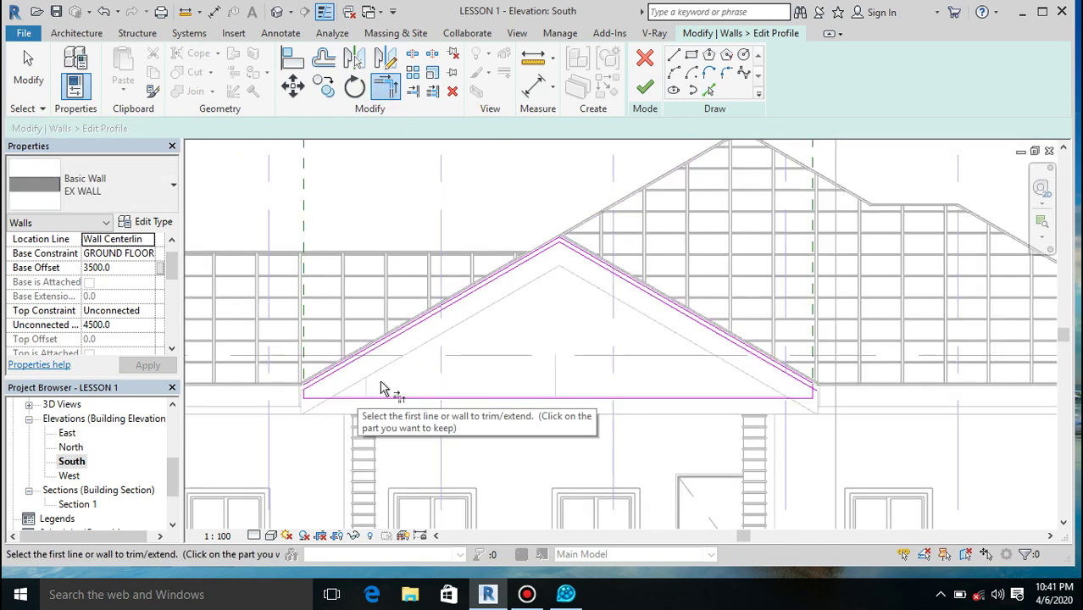
pyautogui.scroll(2, 797, 393)
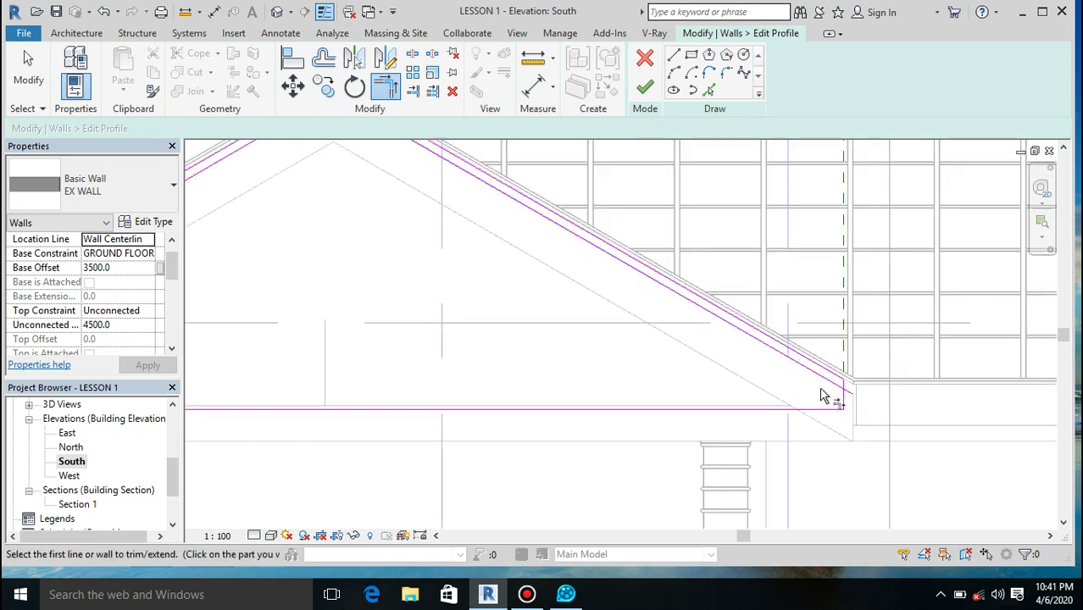
pyautogui.click(822, 385)
pyautogui.click(846, 408)
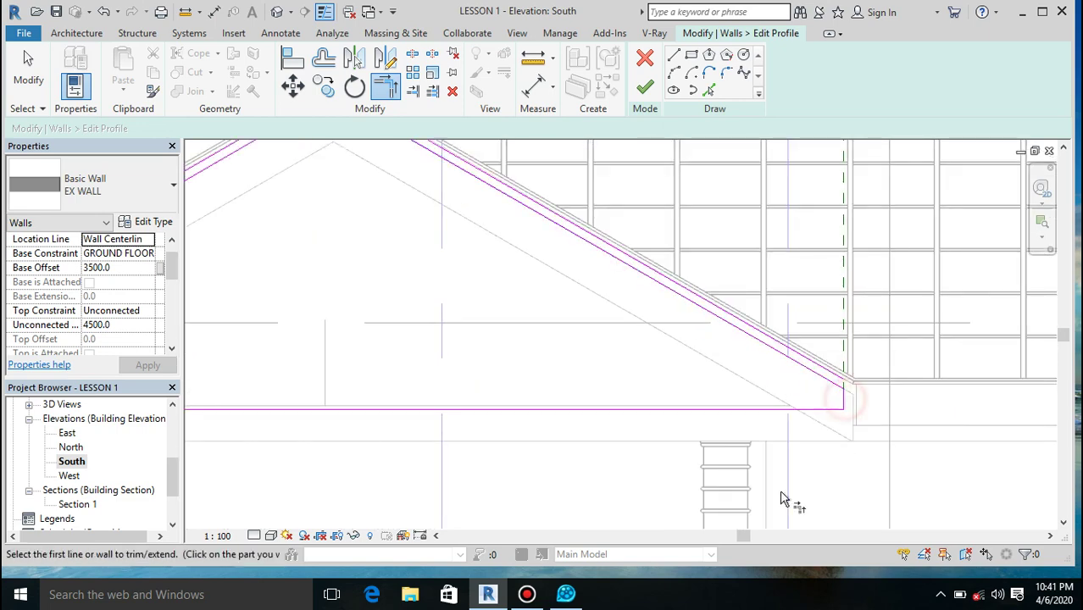
pyautogui.scroll(-3, 782, 500)
pyautogui.scroll(3, 553, 295)
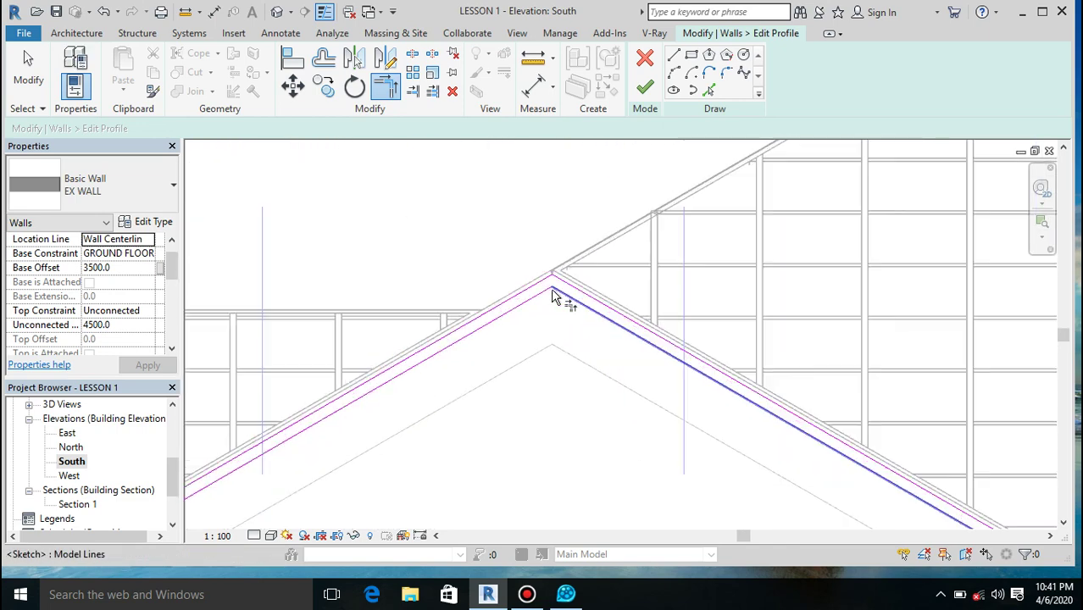
# Delete the two upper sketch lines at the gable apex and finish the profile edit.
pyautogui.press('Escape')
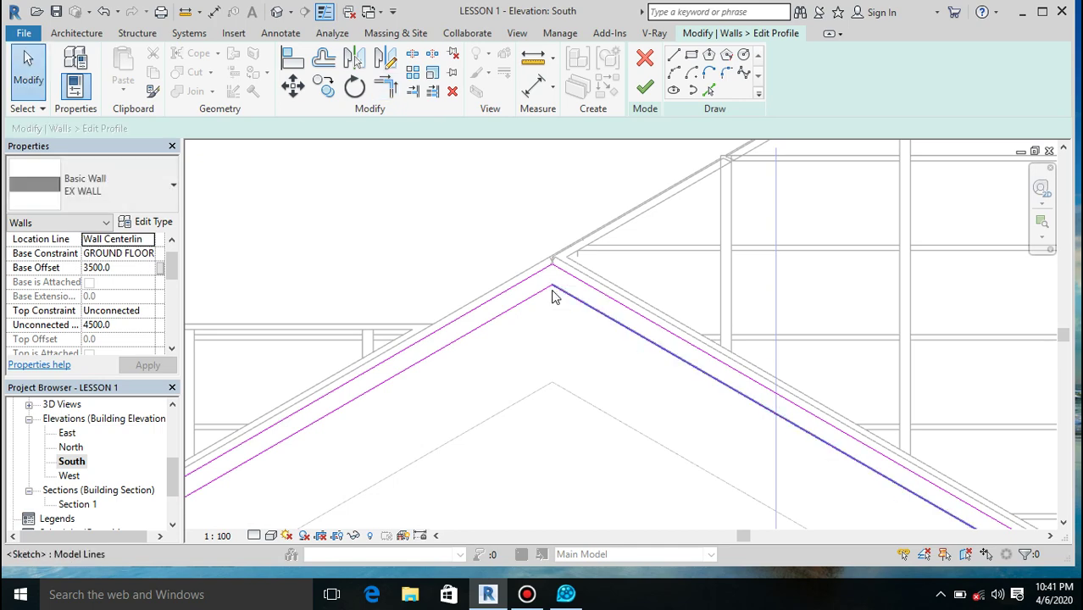
pyautogui.click(569, 250)
pyautogui.moveTo(529, 291); pyautogui.dragTo(516, 290)
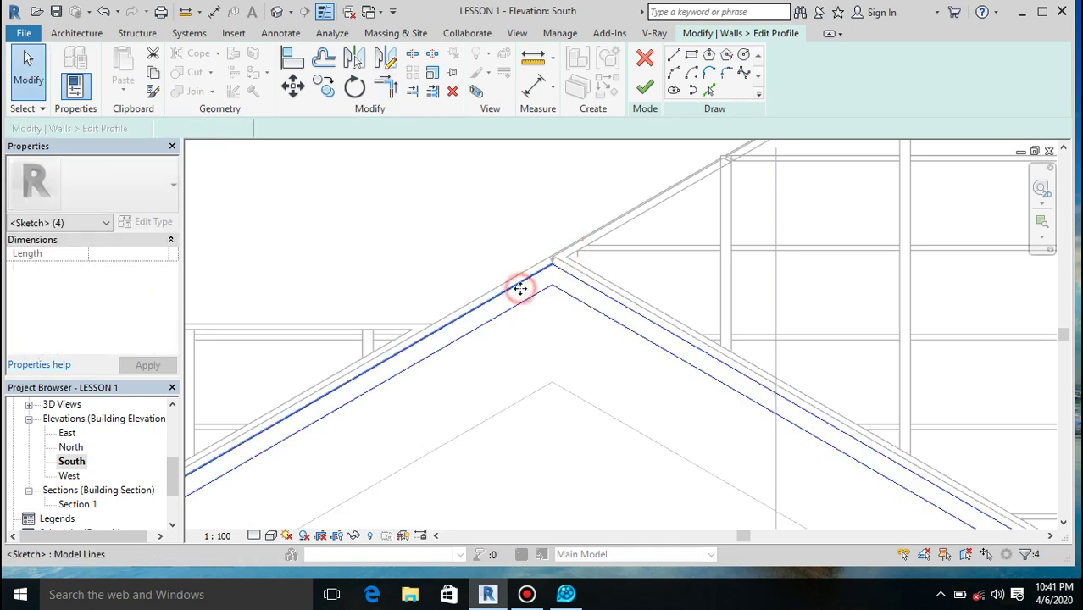
pyautogui.click(573, 252)
pyautogui.moveTo(570, 247); pyautogui.dragTo(537, 269)
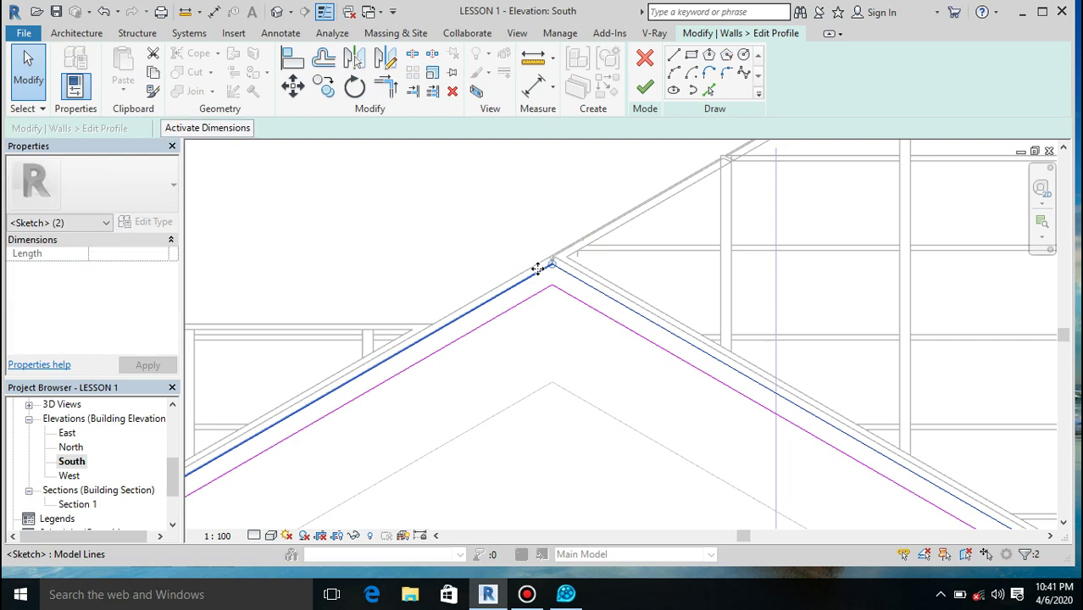
pyautogui.press('Delete')
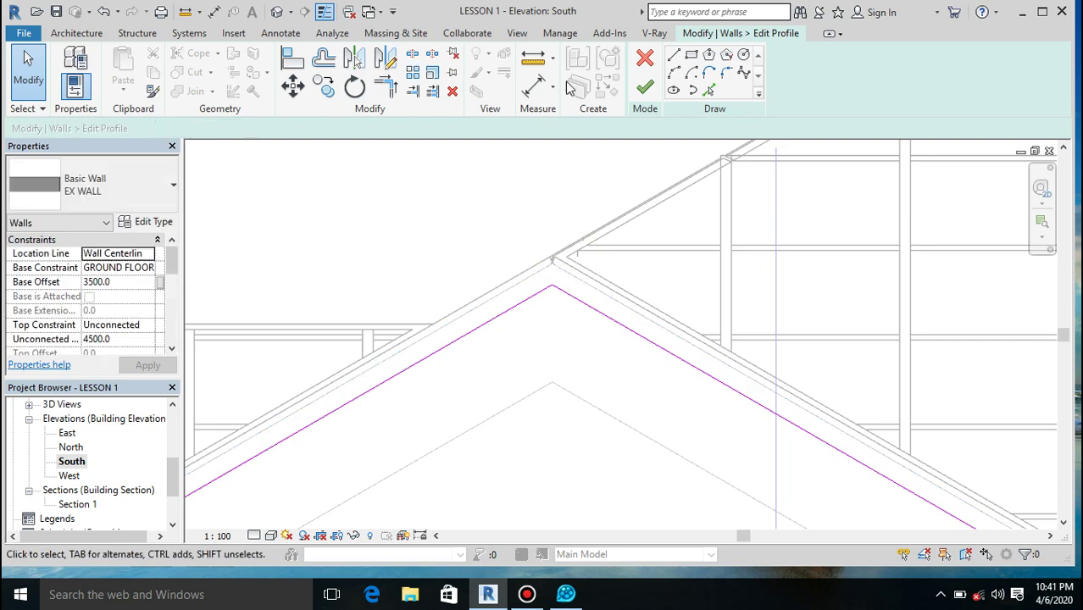
pyautogui.click(645, 88)
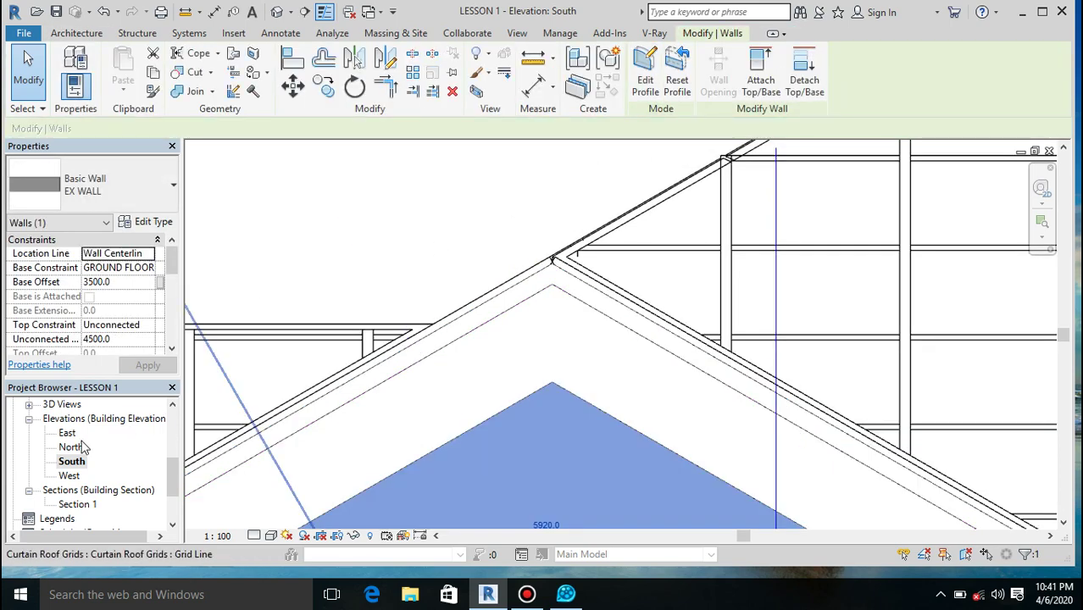
# Review the whole house in the East elevation, then switch to the North elevation.
pyautogui.doubleClick(67, 433)
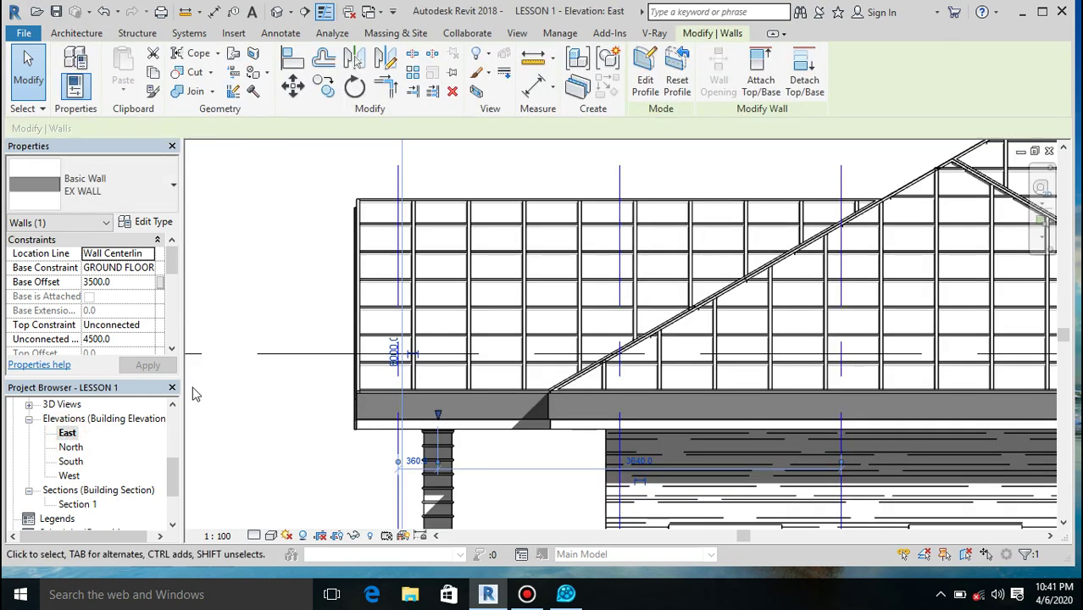
pyautogui.scroll(-5, 440, 244)
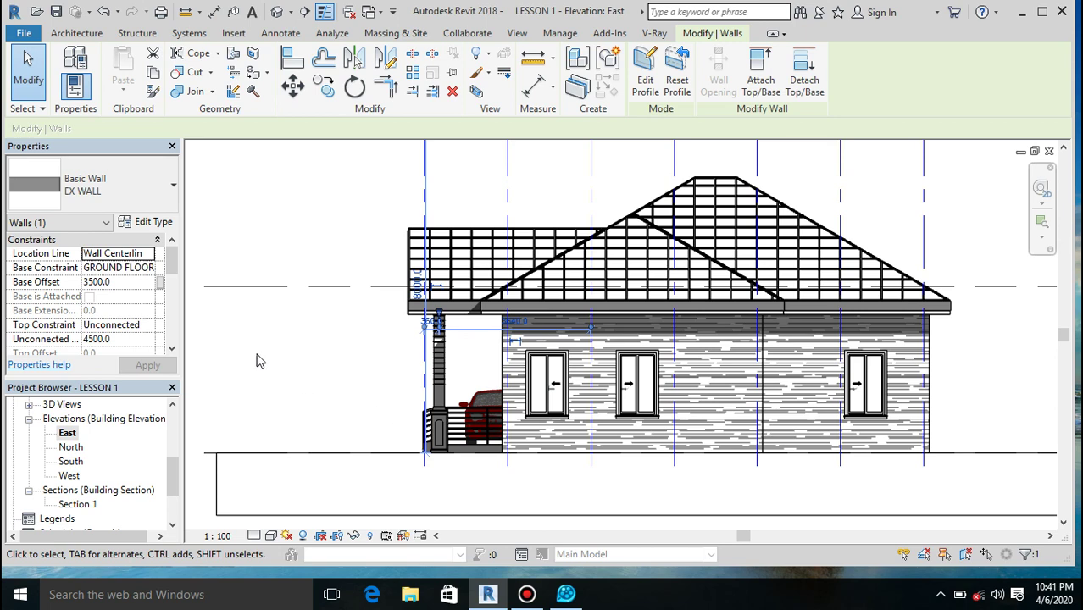
pyautogui.click(323, 247)
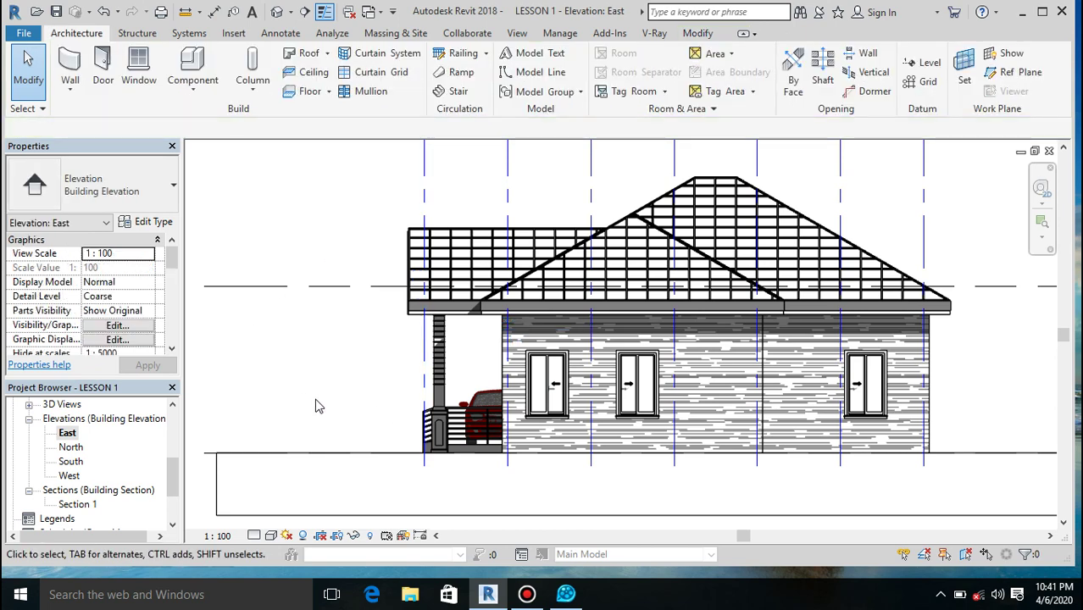
pyautogui.scroll(3, 428, 309)
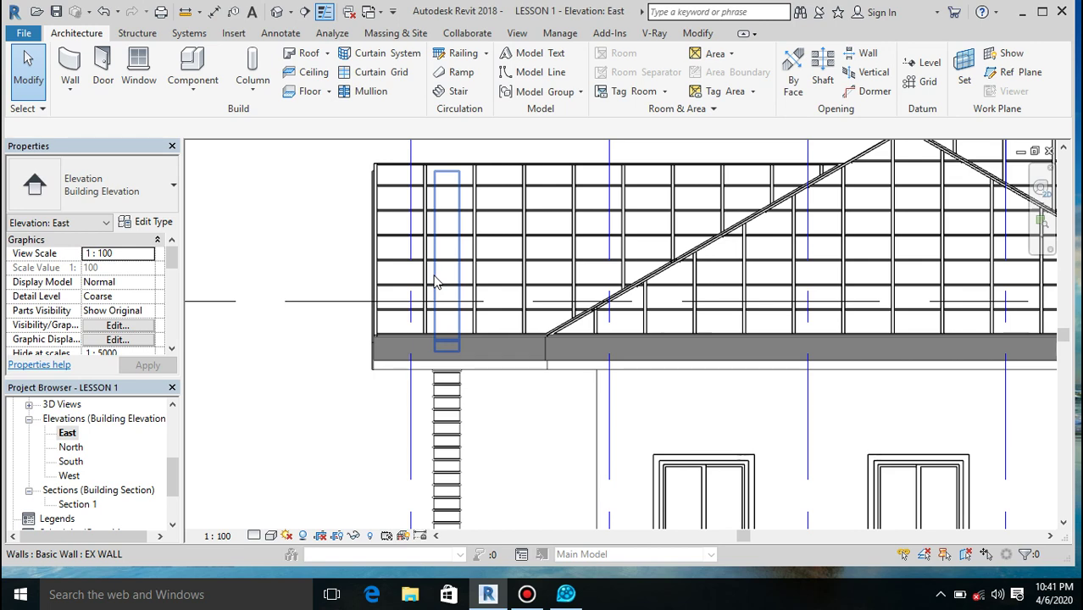
pyautogui.scroll(-4, 435, 283)
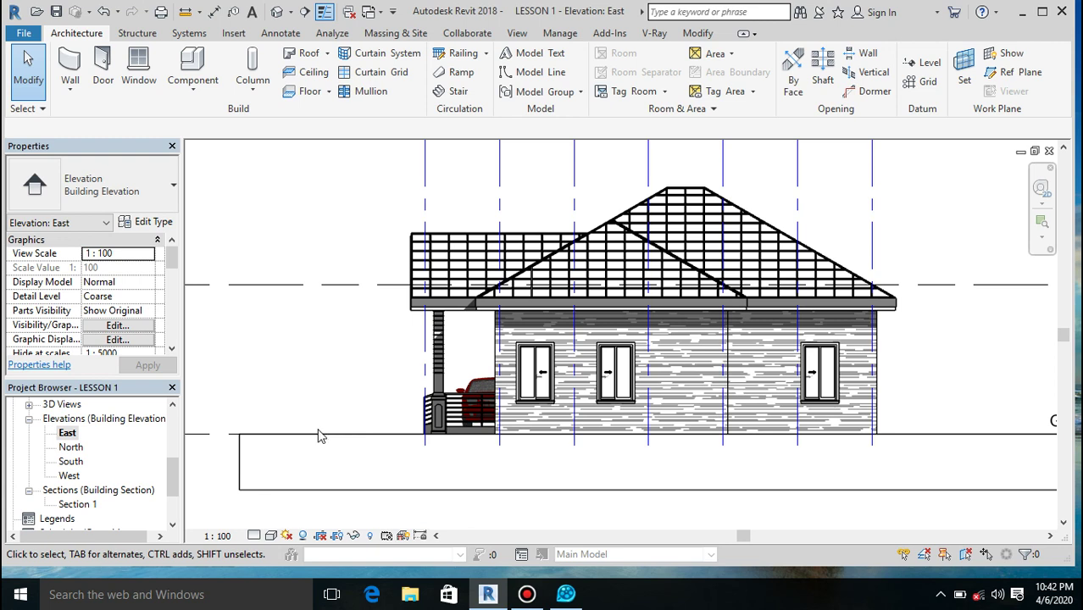
pyautogui.doubleClick(71, 446)
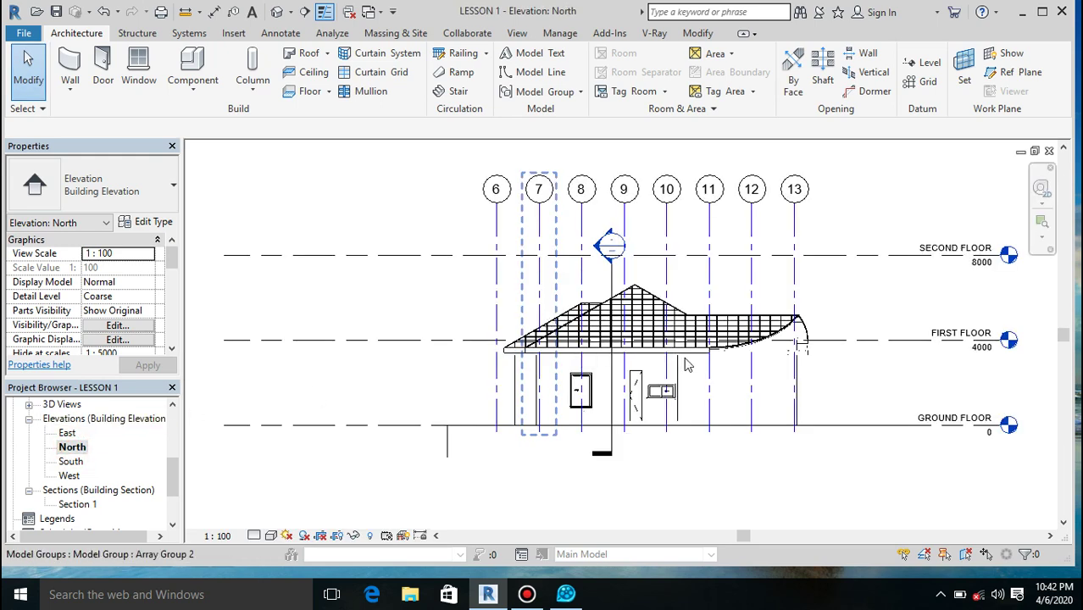
# Turn on Smooth lines with anti-aliasing and Cast Shadows in the North elevation's Graphic Display Options.
pyautogui.click(271, 535)
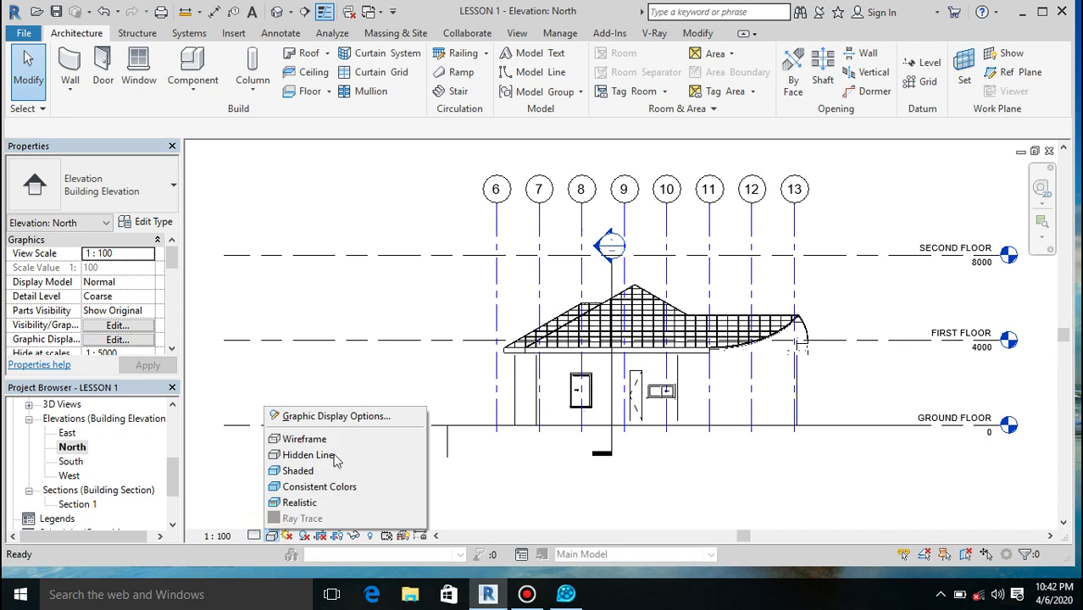
pyautogui.click(318, 416)
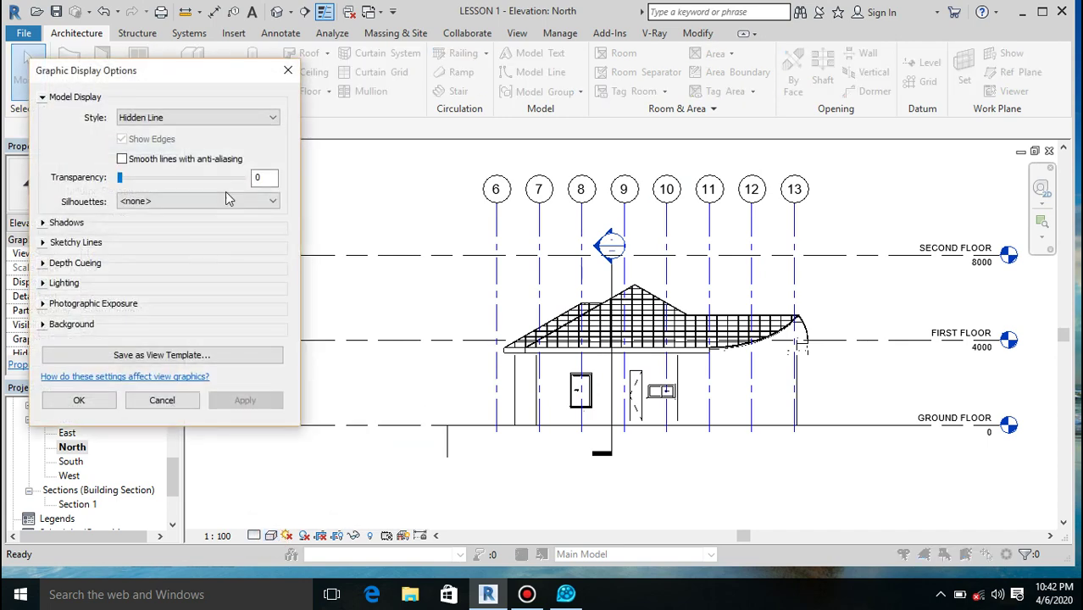
pyautogui.click(122, 159)
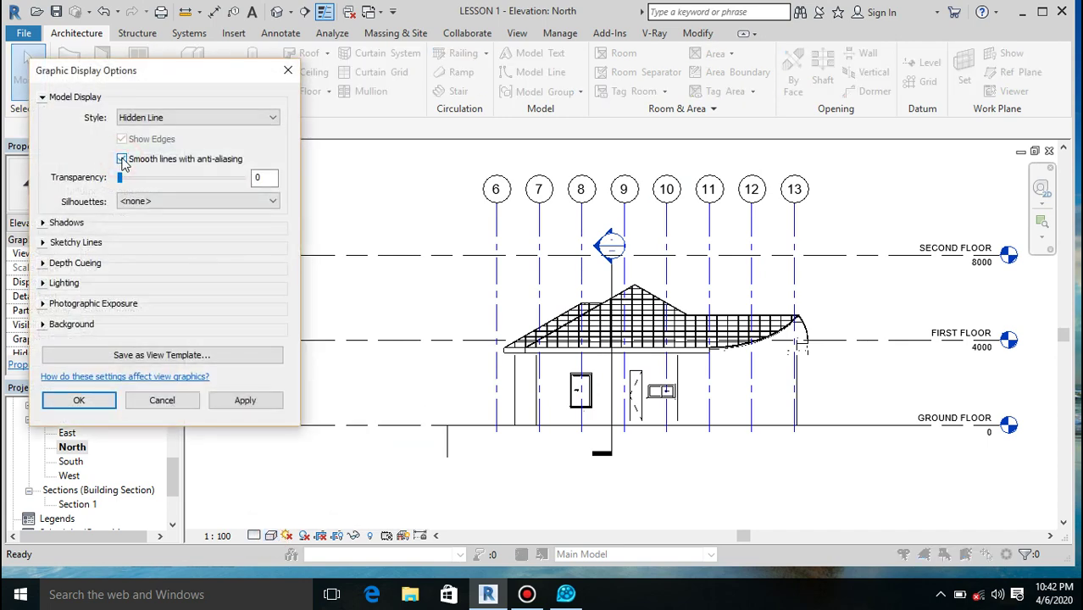
pyautogui.click(227, 401)
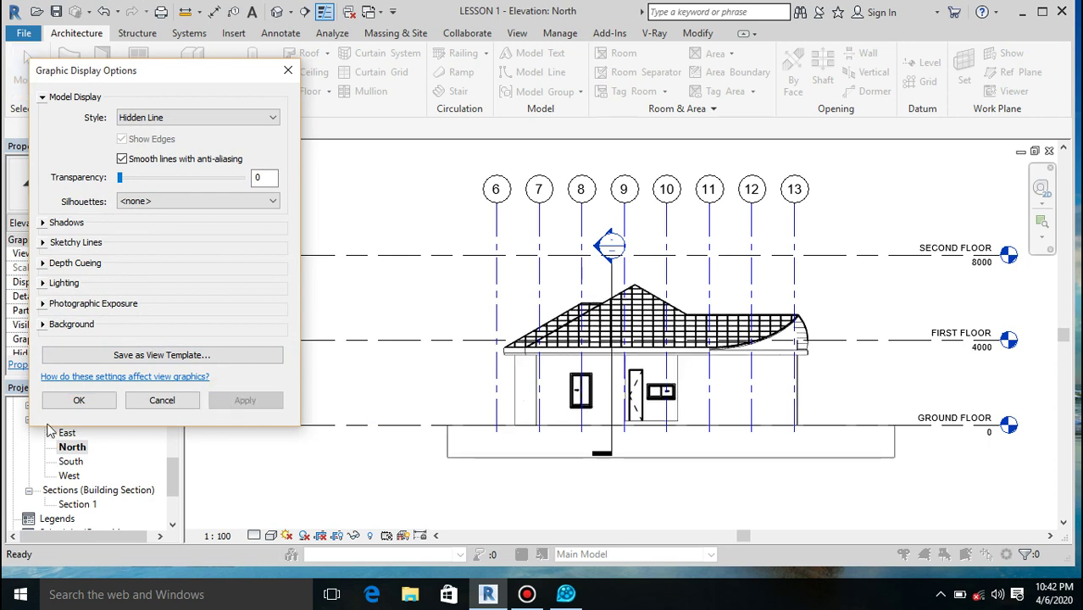
pyautogui.click(42, 223)
pyautogui.click(122, 234)
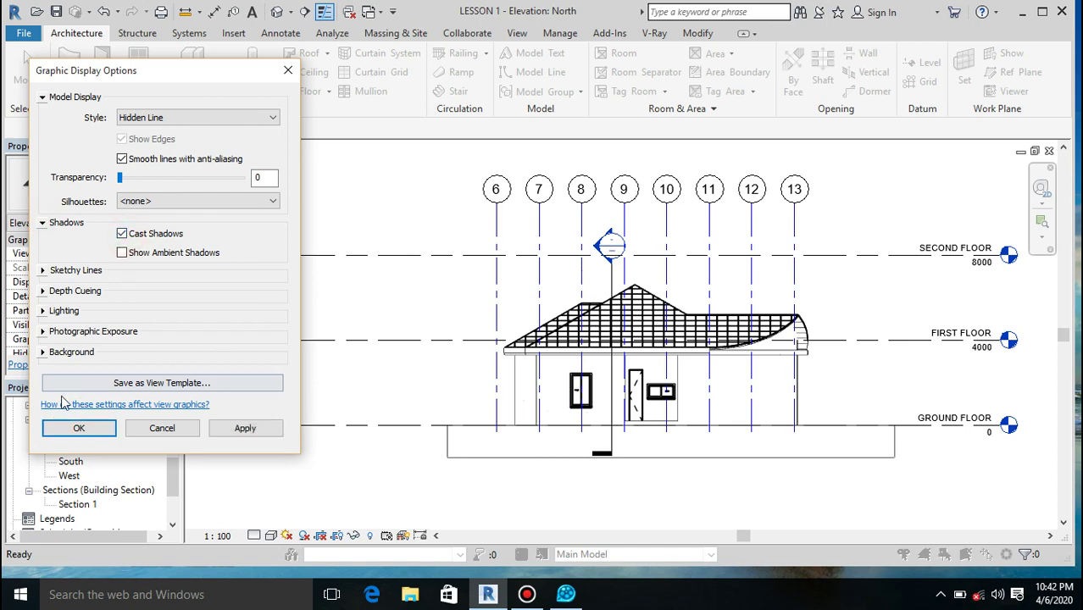
pyautogui.click(79, 428)
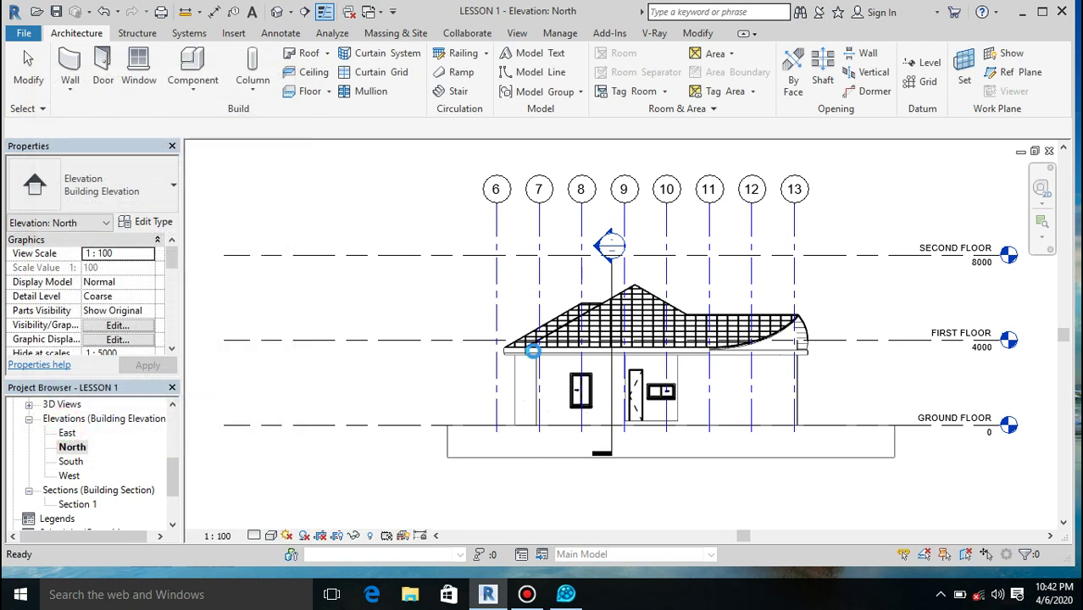
# Using VG, override the Walls category's surface pattern to Shingle in the North elevation.
pyautogui.scroll(2, 771, 334)
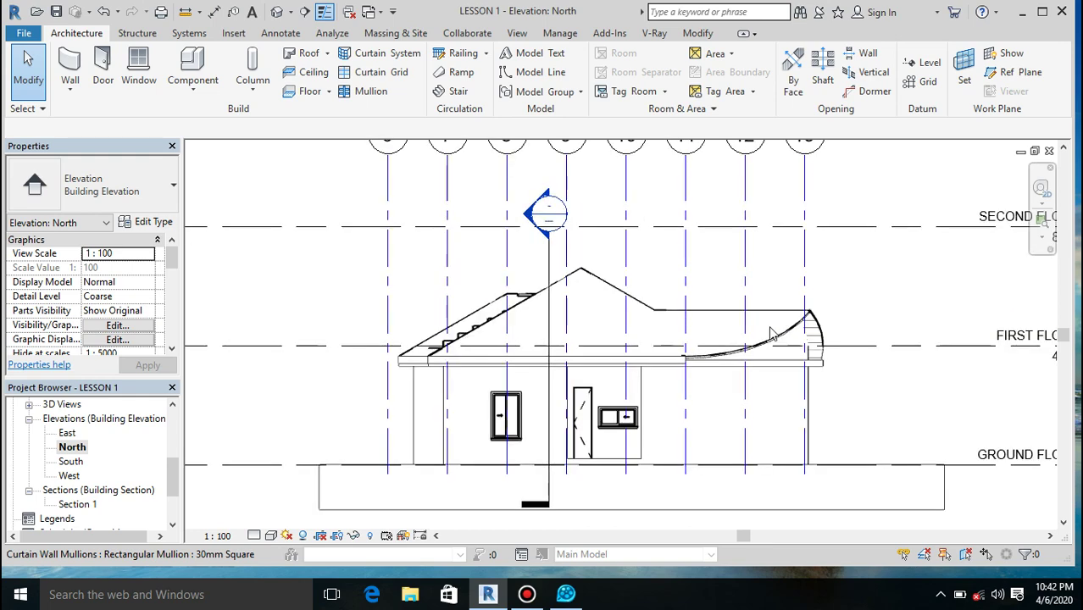
pyautogui.scroll(1, 771, 333)
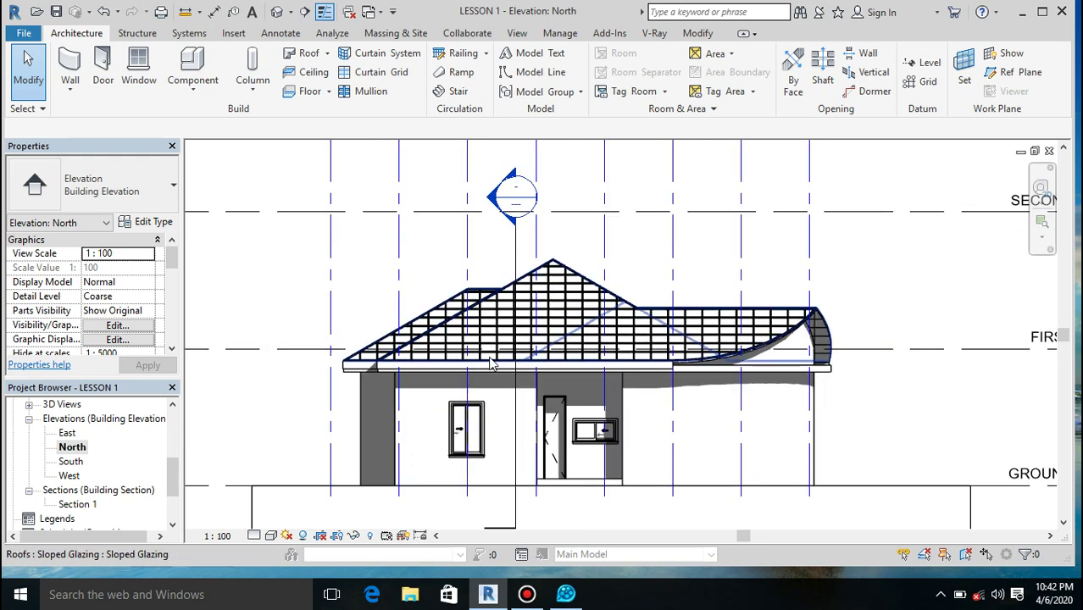
pyautogui.press('v')
pyautogui.press('g')
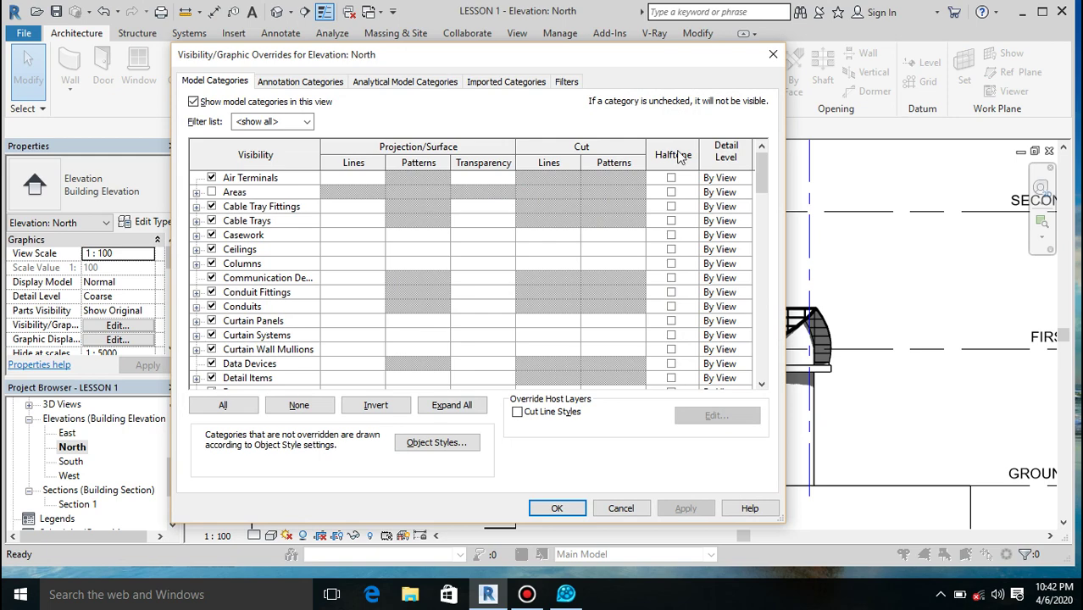
pyautogui.moveTo(759, 178); pyautogui.dragTo(761, 362)
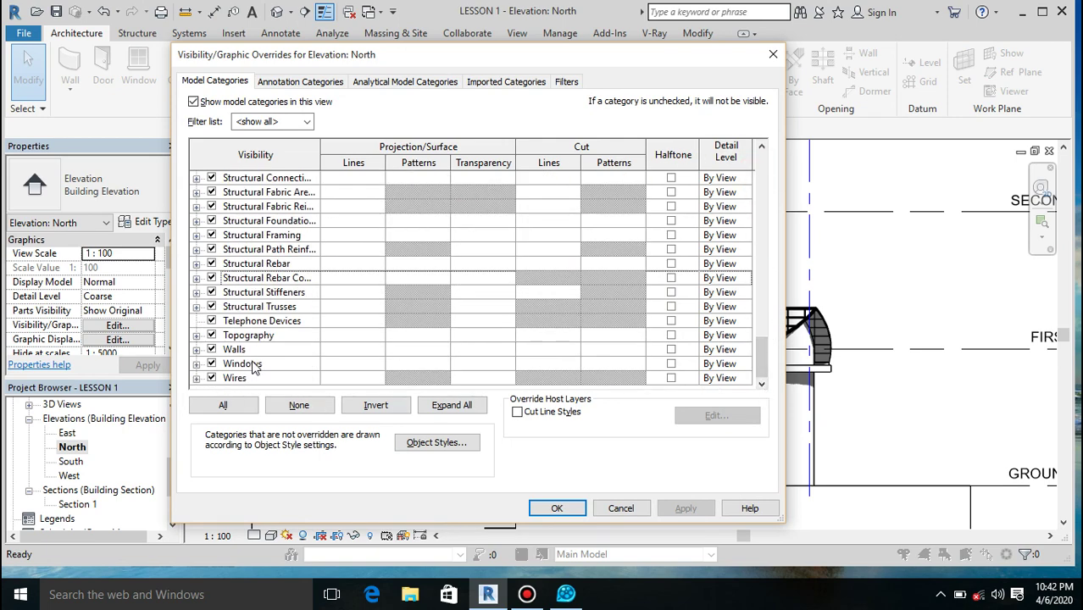
pyautogui.click(292, 350)
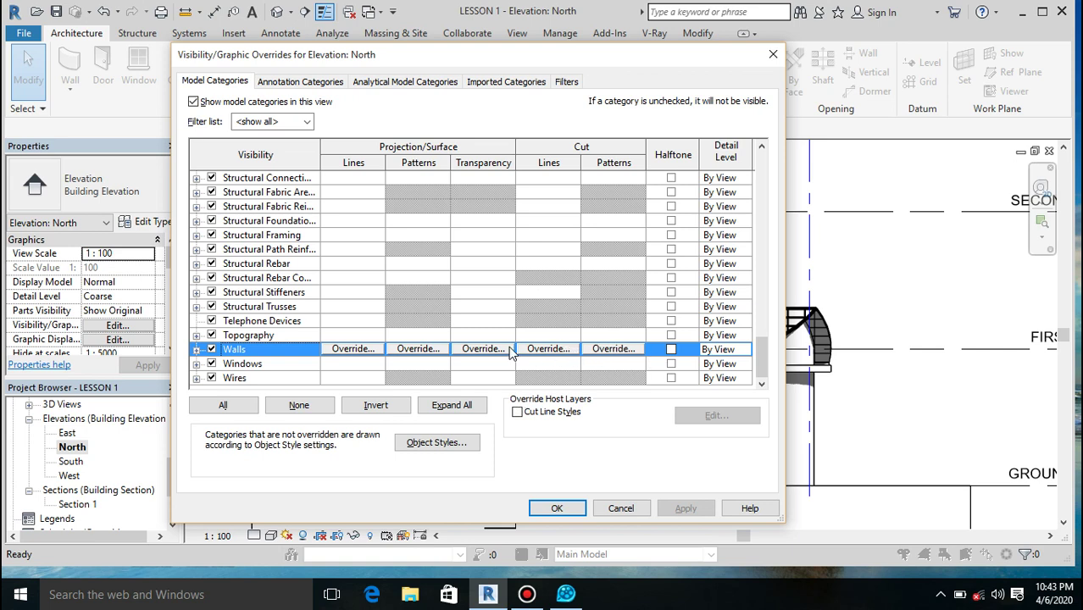
pyautogui.click(415, 349)
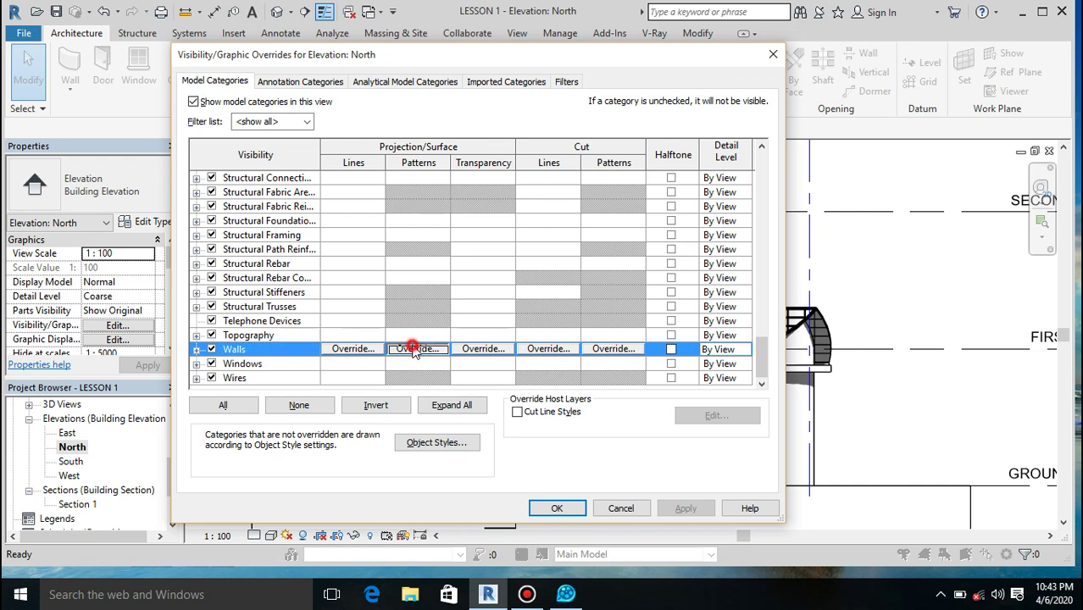
pyautogui.click(512, 311)
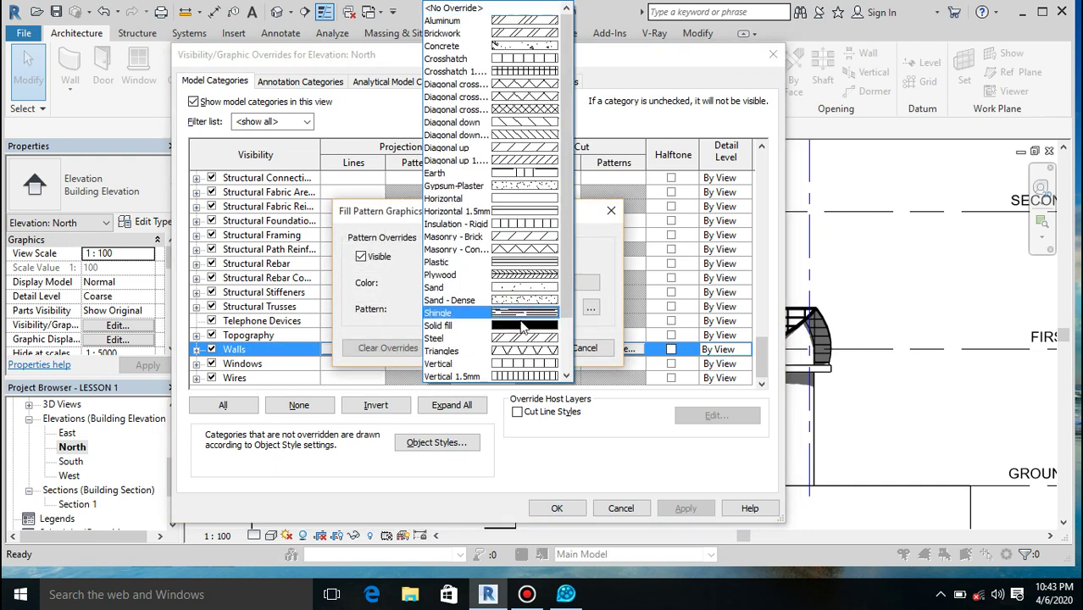
pyautogui.click(513, 311)
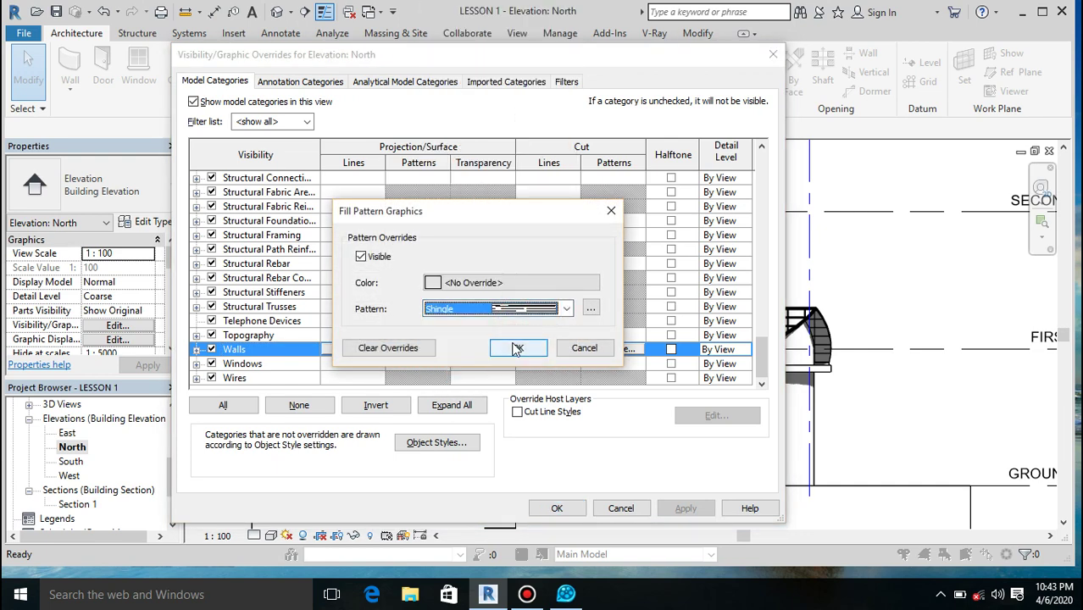
pyautogui.click(517, 349)
pyautogui.click(541, 511)
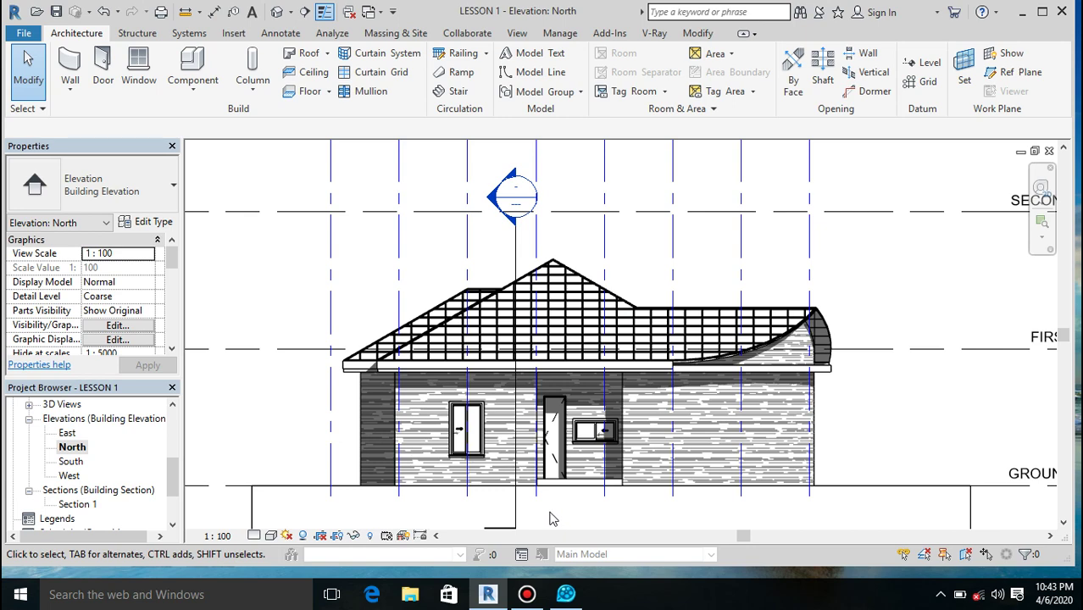
# Override the North elevation fascia's cut pattern with Solid fill in gray RGB 128-128-128.
pyautogui.scroll(3, 379, 388)
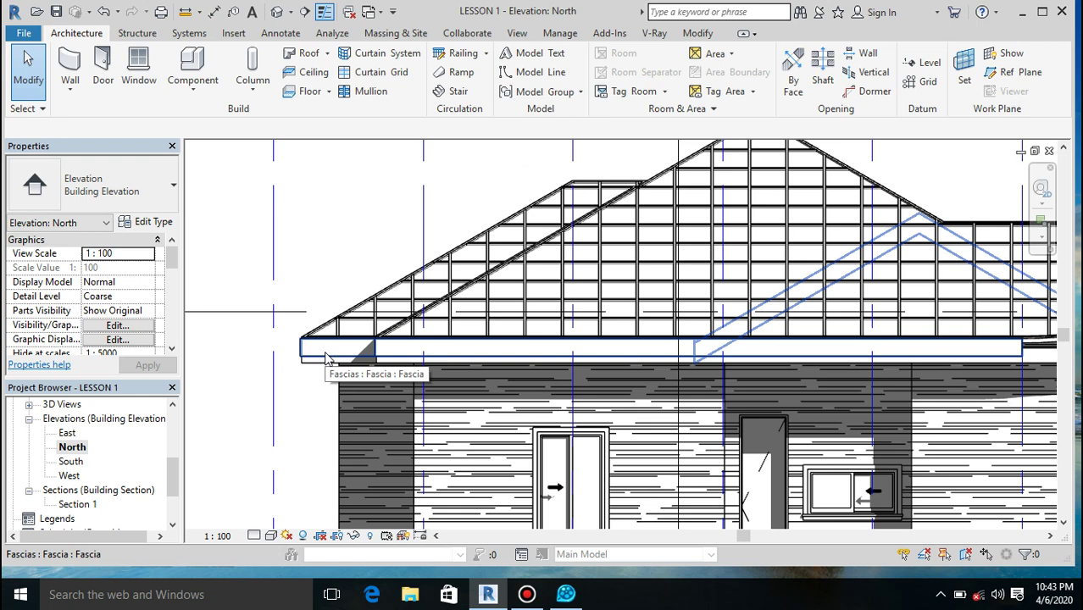
pyautogui.rightClick(326, 355)
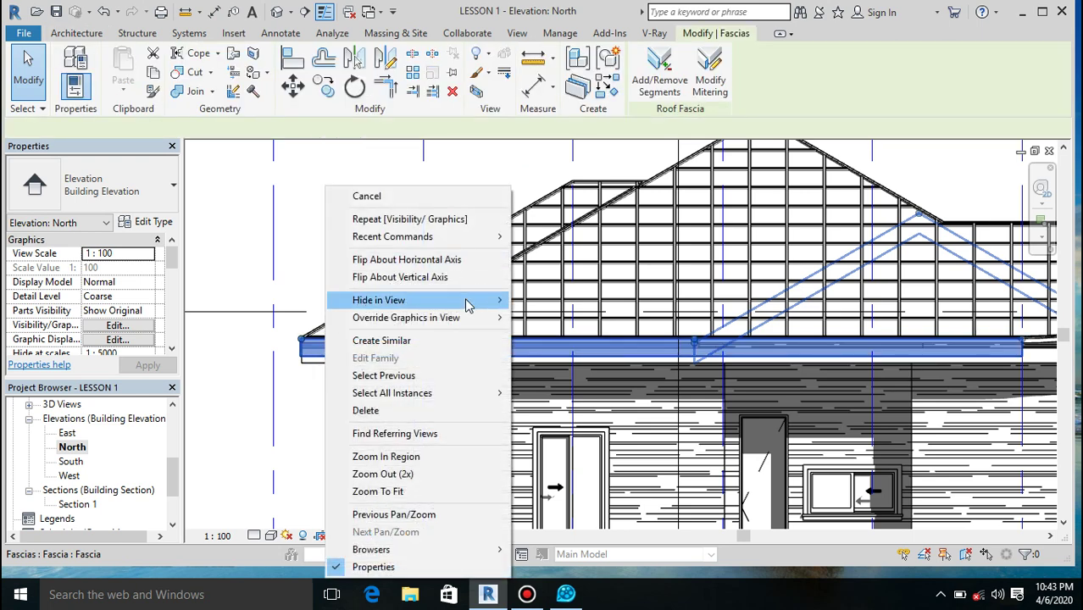
pyautogui.moveTo(462, 295)
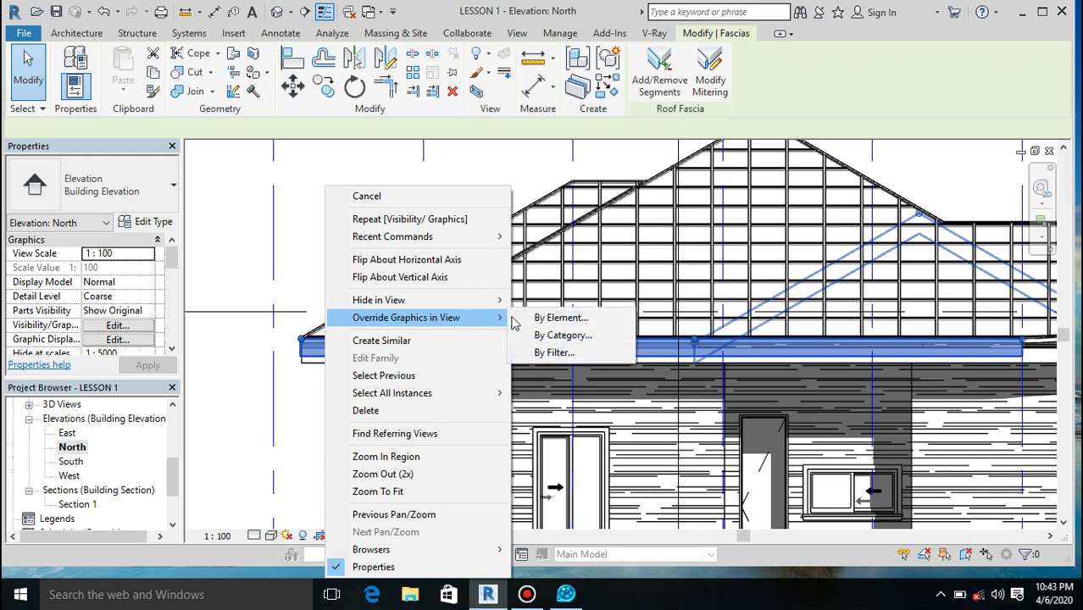
pyautogui.click(515, 321)
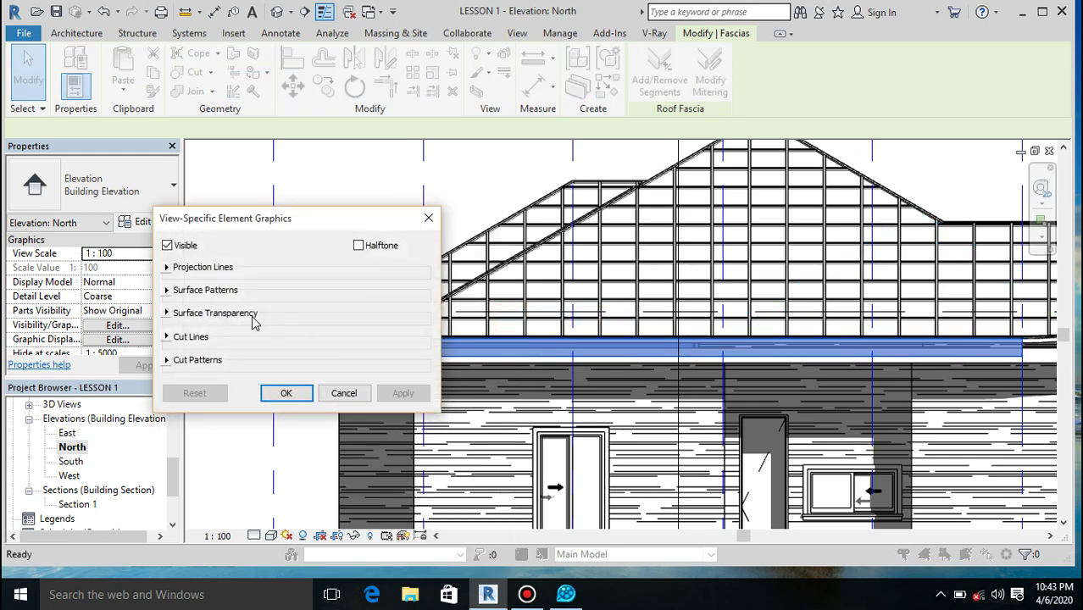
pyautogui.click(168, 361)
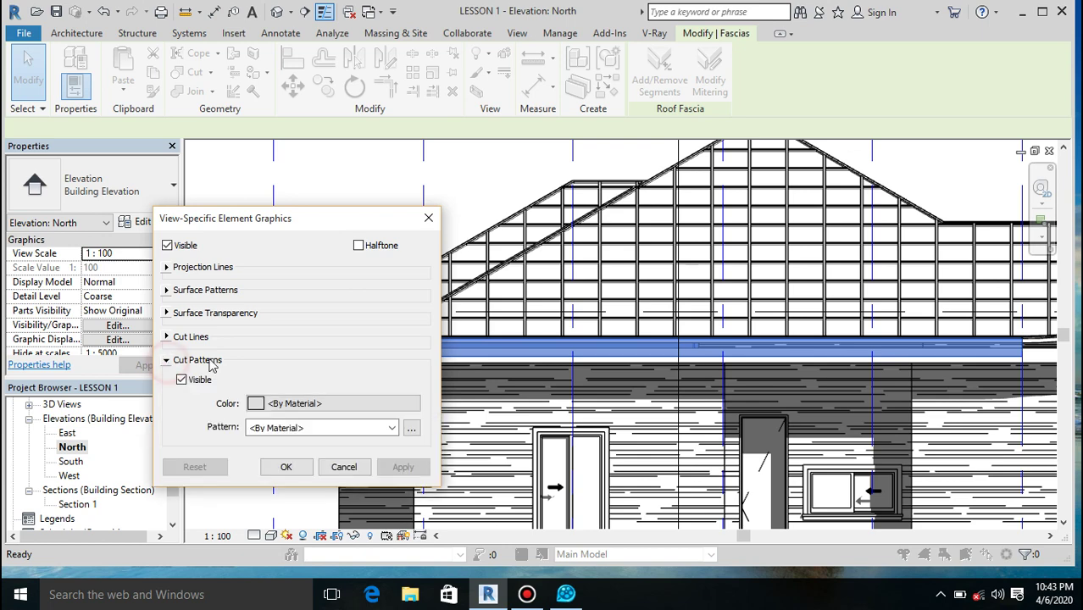
pyautogui.click(279, 405)
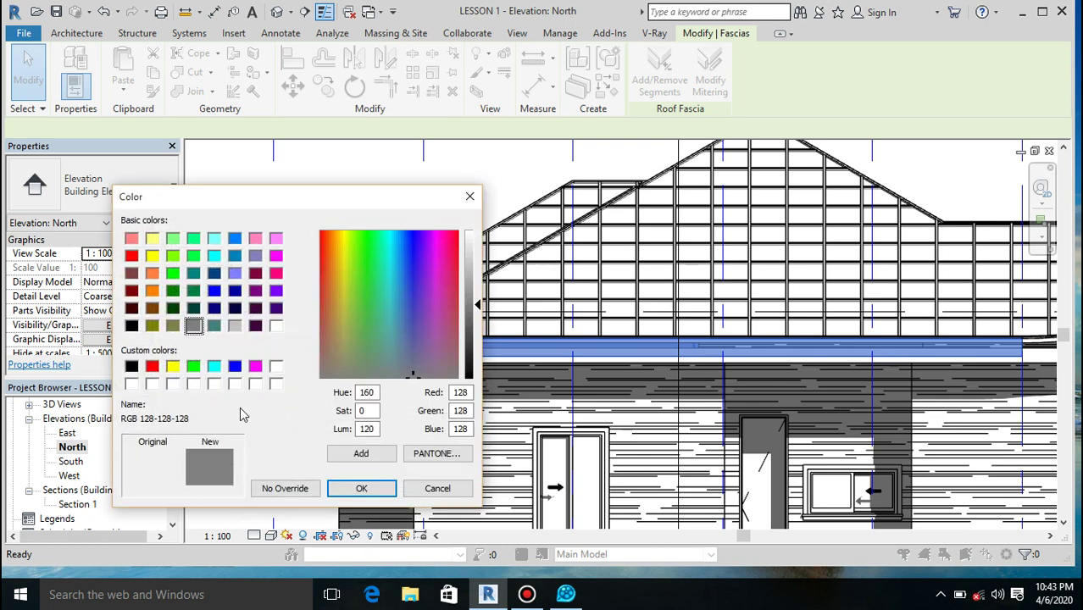
pyautogui.click(347, 488)
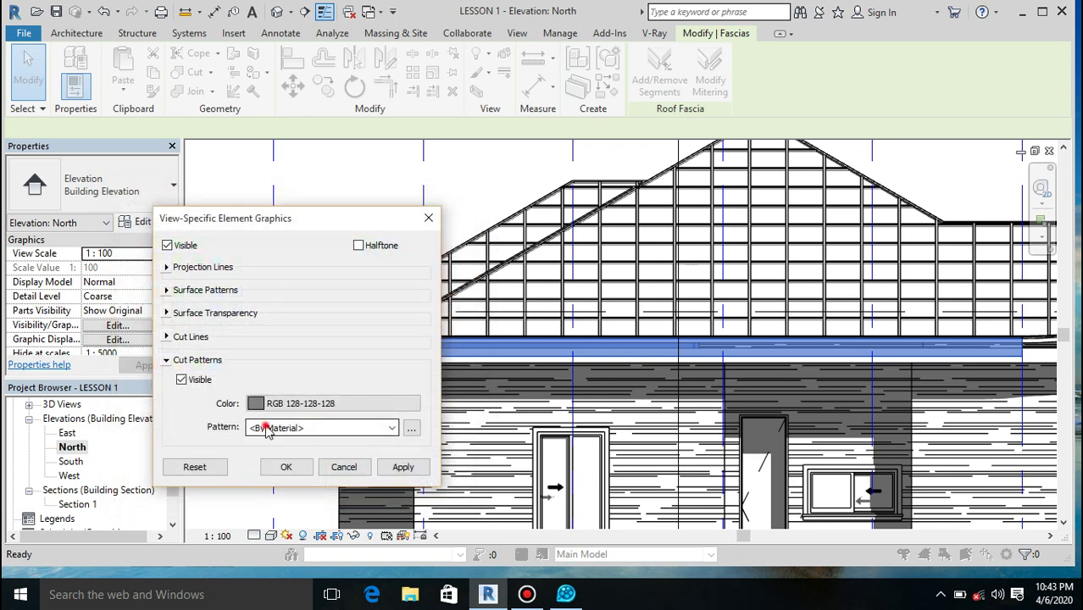
pyautogui.click(266, 428)
pyautogui.click(364, 363)
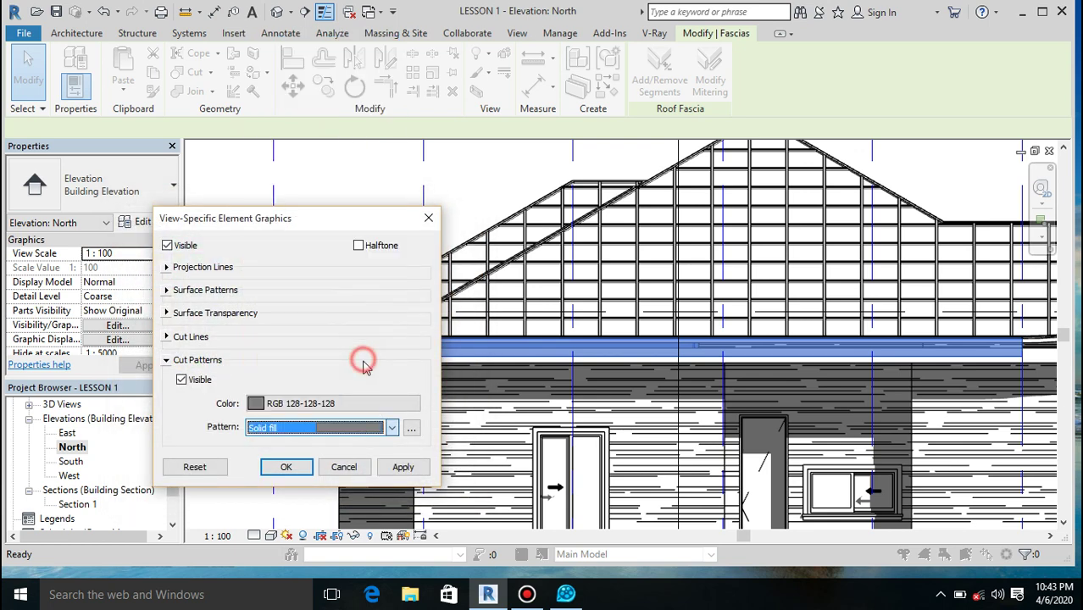
pyautogui.click(286, 468)
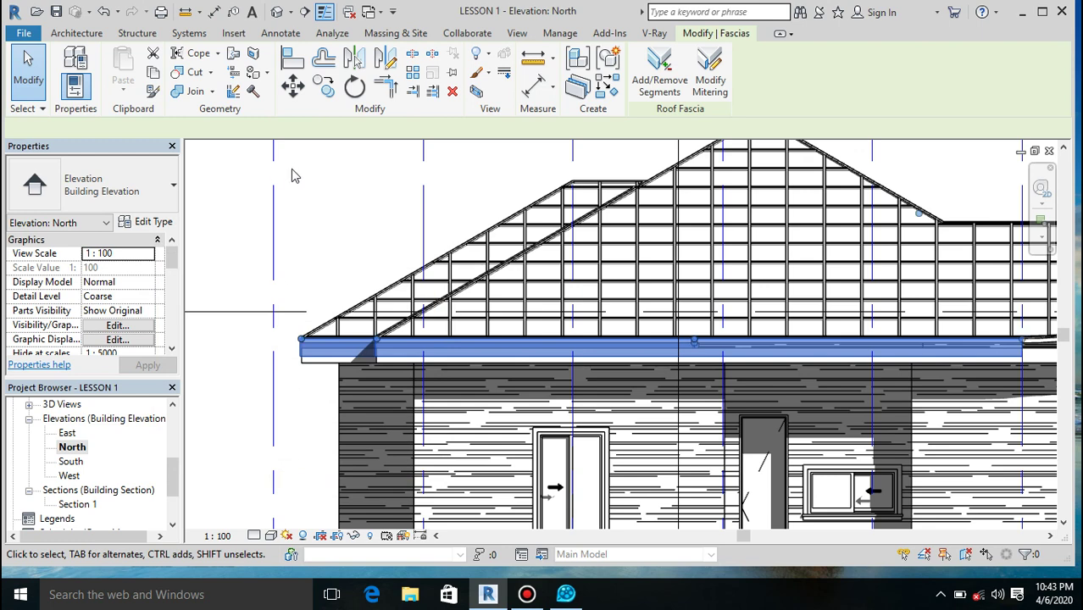
pyautogui.press('Escape')
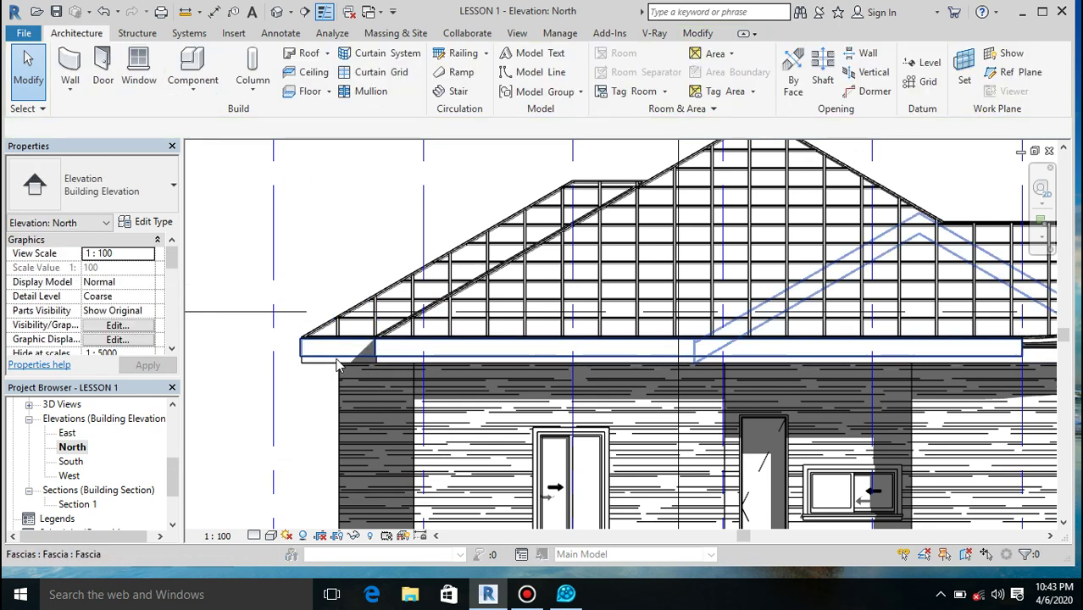
# Give the fascia a Shingle surface pattern override in gray RGB 128-128-128, then deselect it.
pyautogui.rightClick(337, 360)
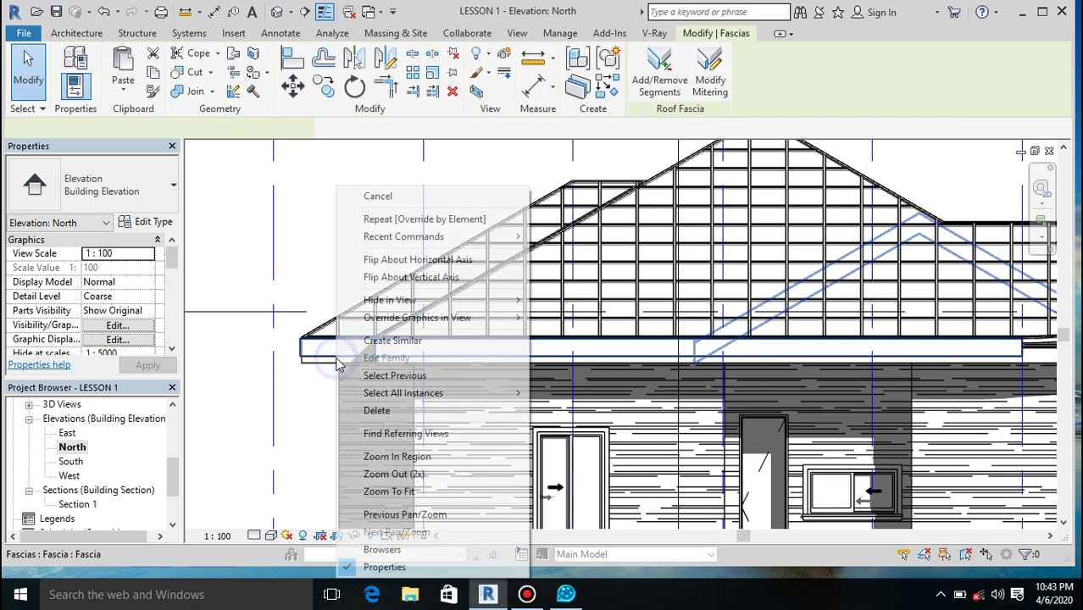
pyautogui.click(493, 318)
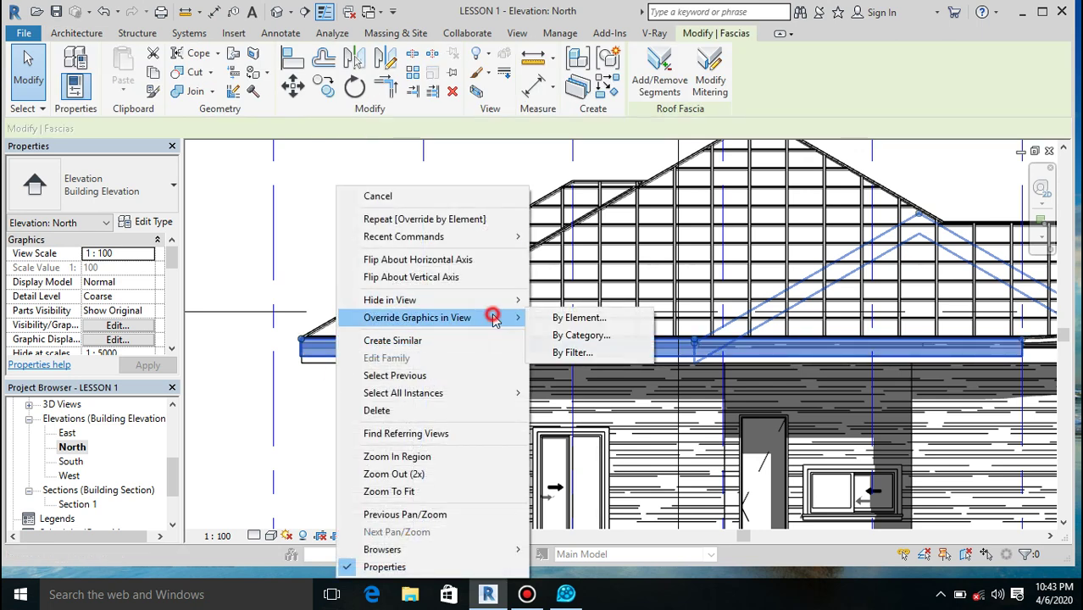
pyautogui.click(551, 317)
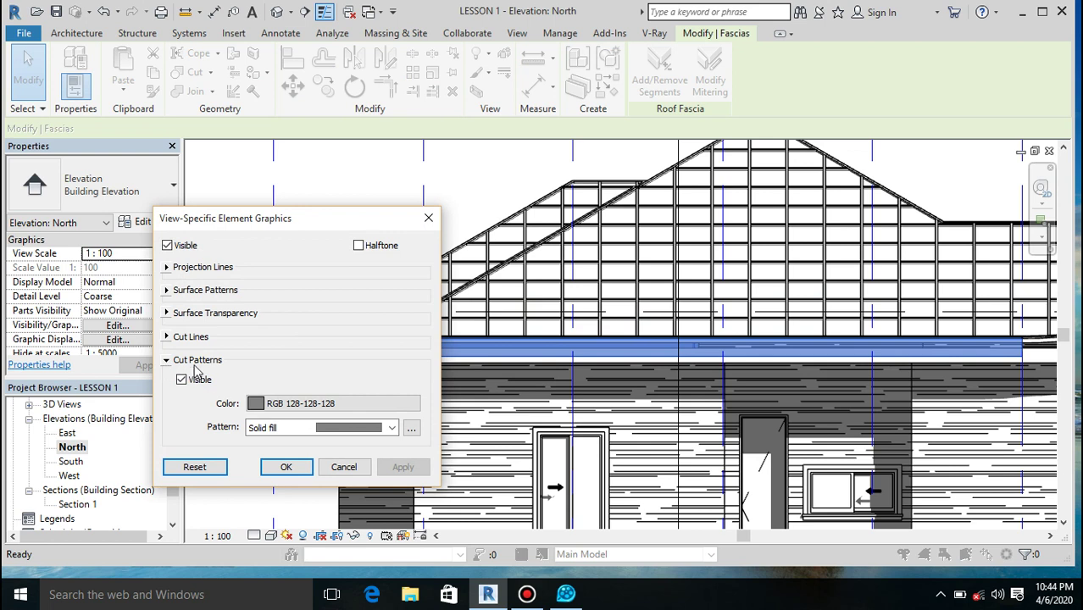
pyautogui.click(167, 360)
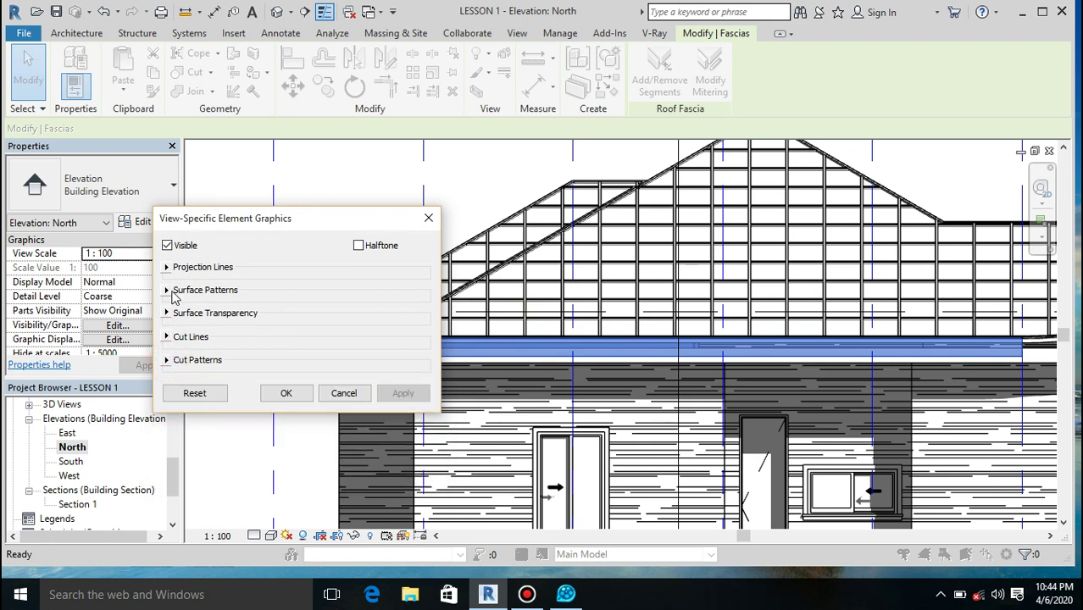
pyautogui.click(167, 290)
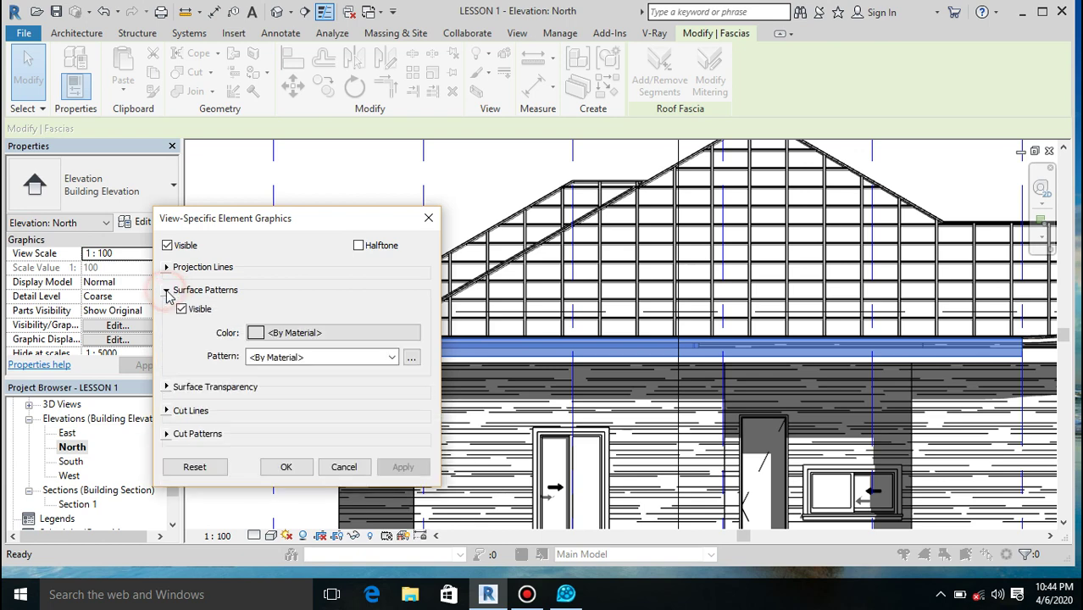
pyautogui.click(257, 335)
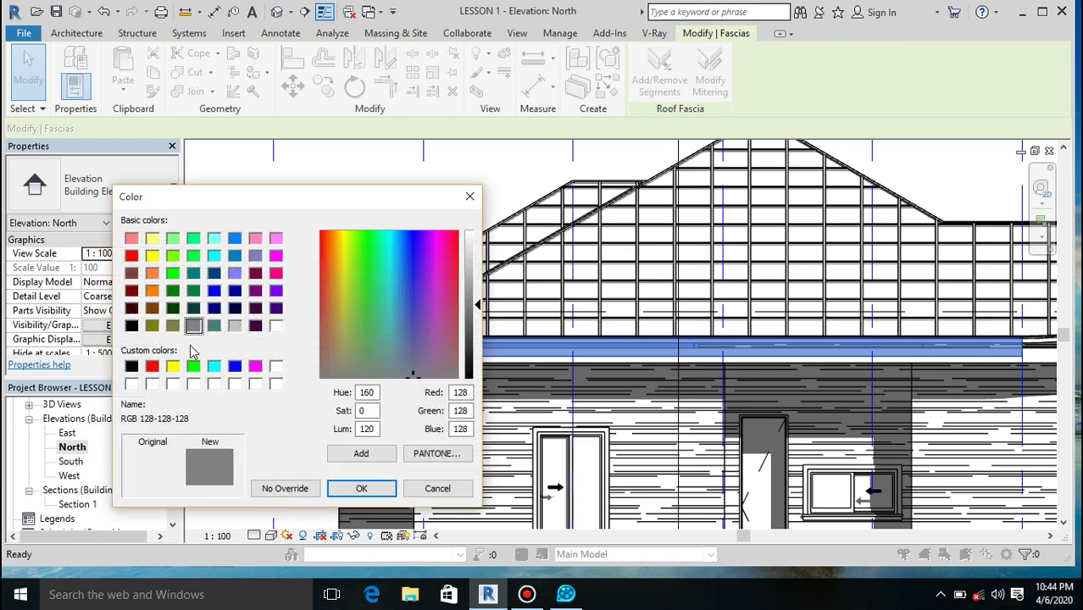
pyautogui.click(356, 489)
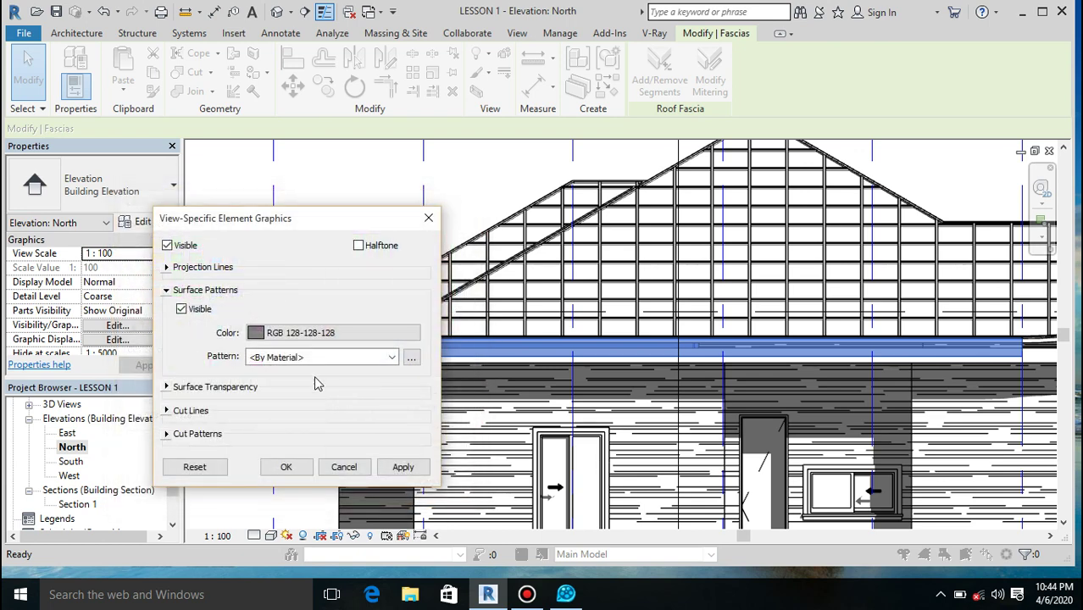
pyautogui.click(316, 358)
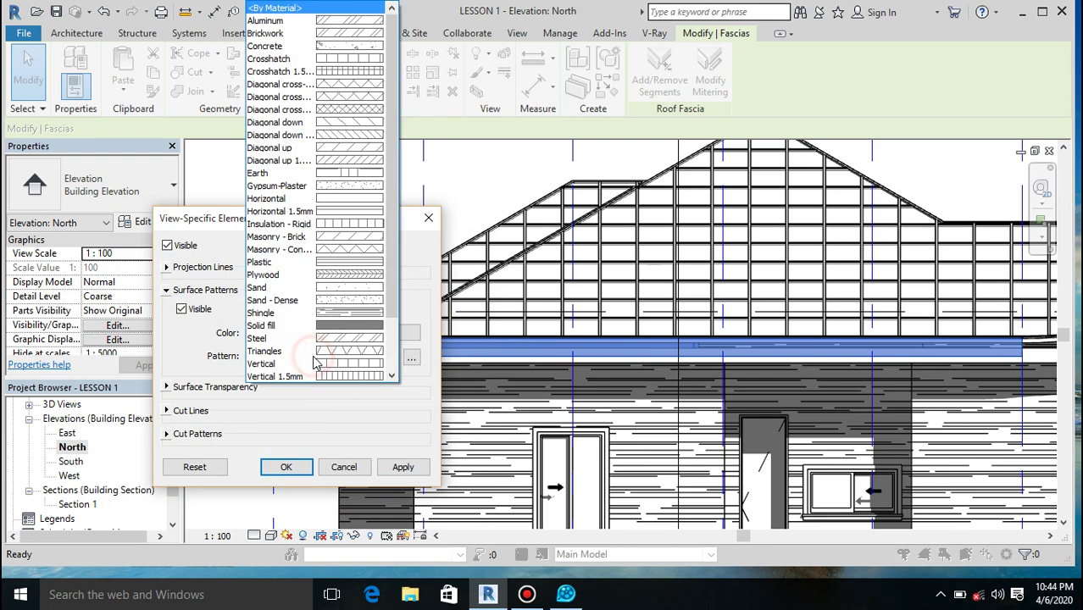
pyautogui.click(347, 312)
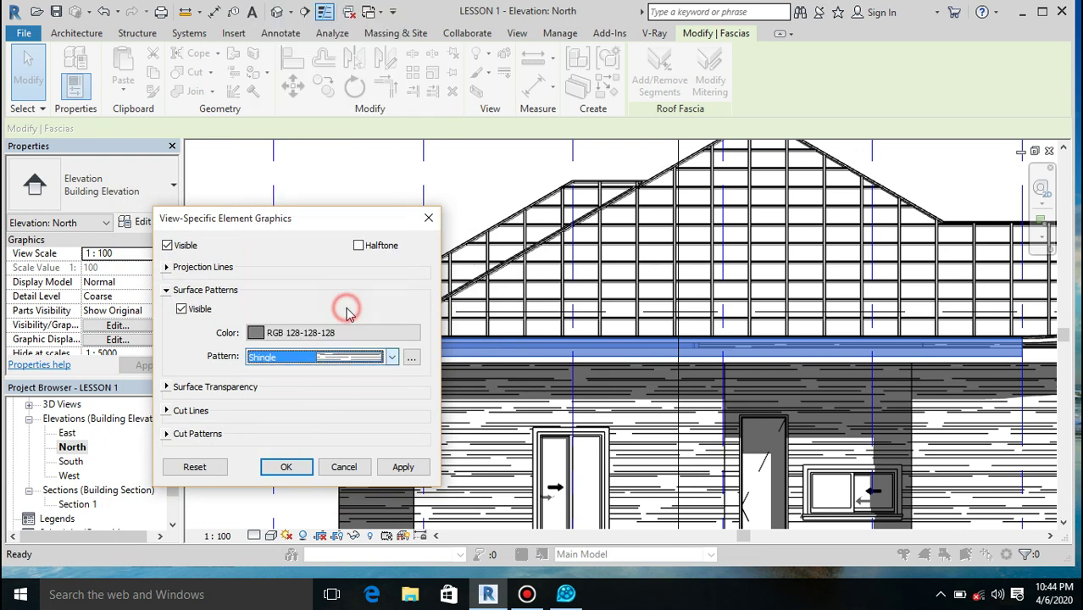
pyautogui.click(285, 467)
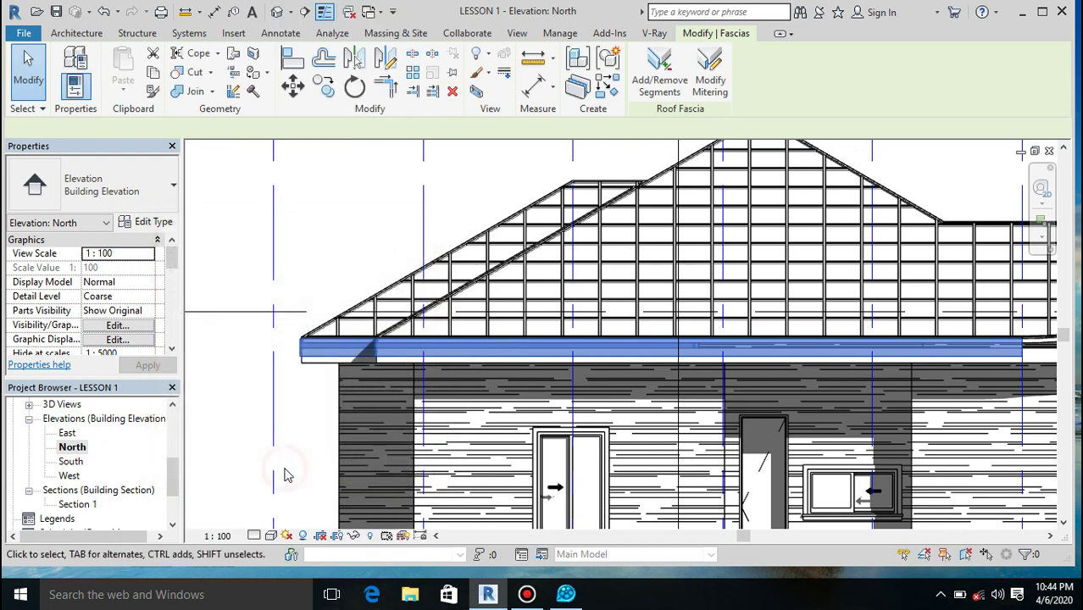
pyautogui.click(346, 281)
pyautogui.press('Escape')
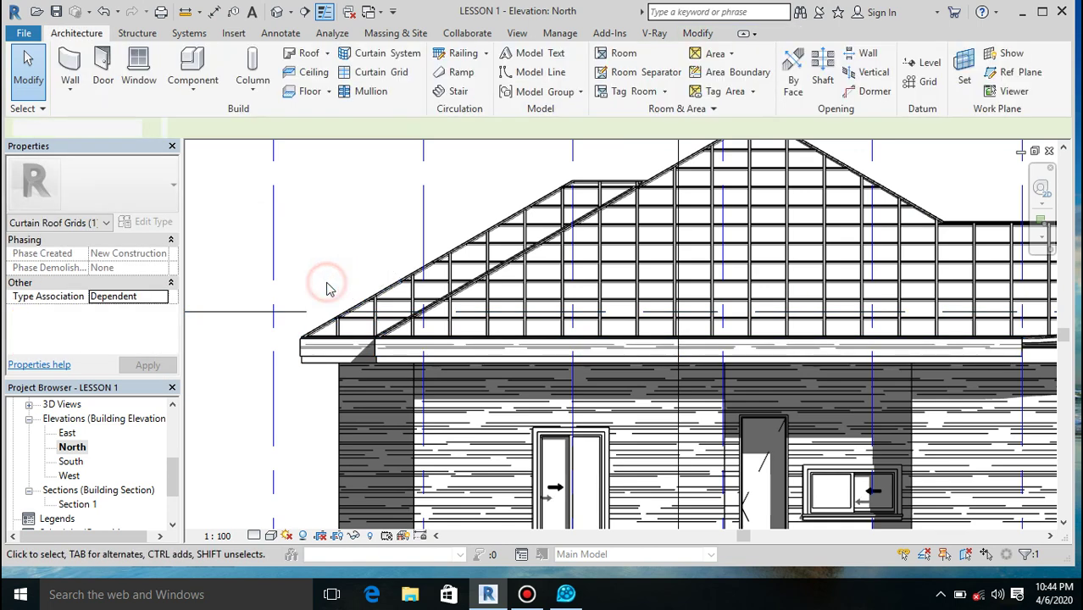
pyautogui.rightClick(315, 360)
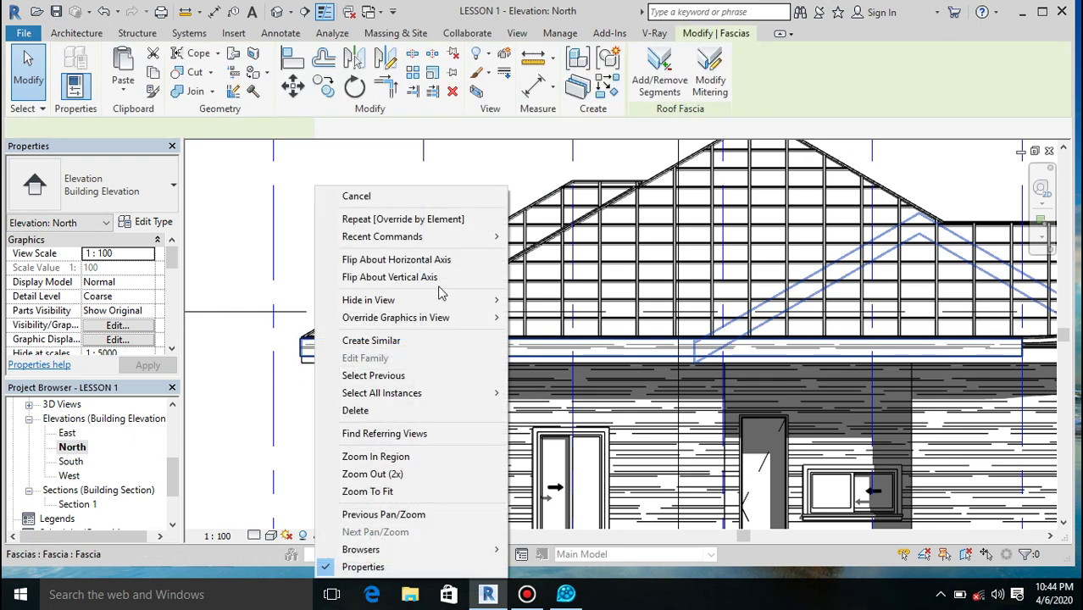
# Replace the fascia's Shingle surface pattern with Solid fill so it reads solid gray.
pyautogui.moveTo(434, 332)
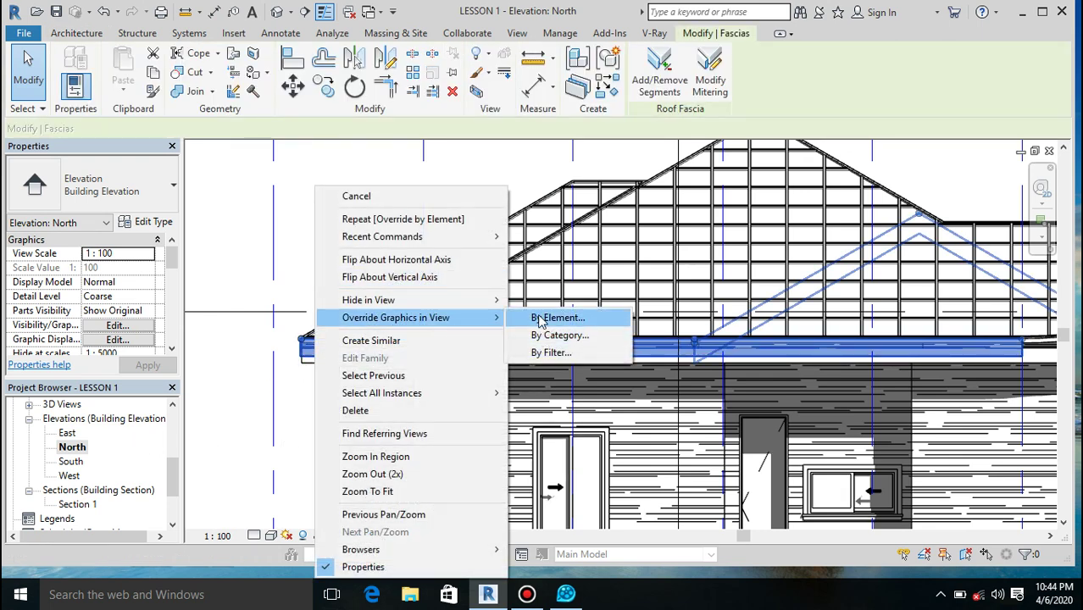
pyautogui.click(538, 316)
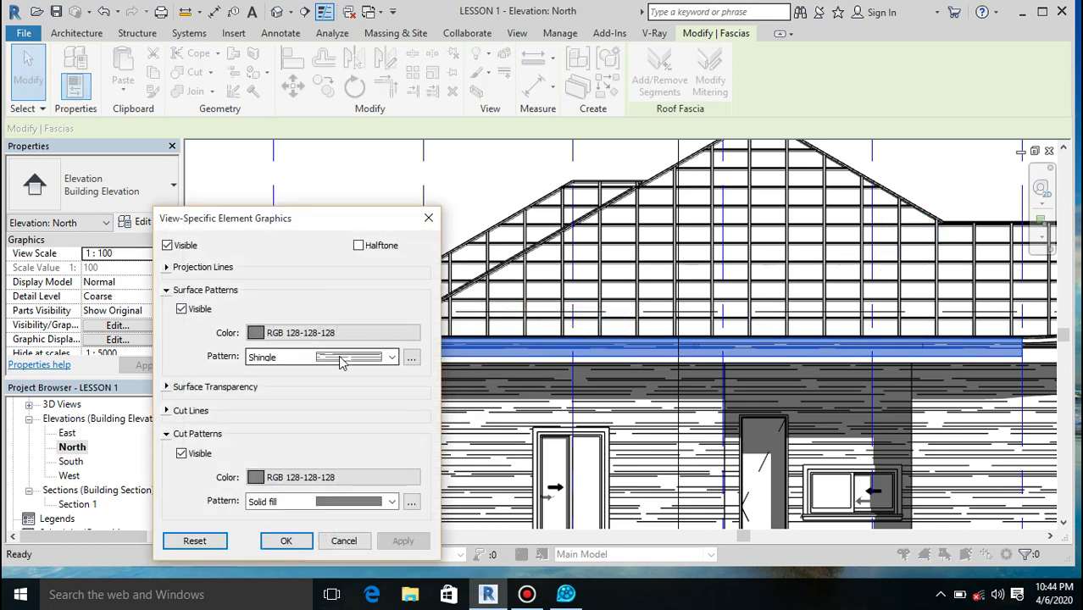
pyautogui.click(339, 354)
pyautogui.click(331, 262)
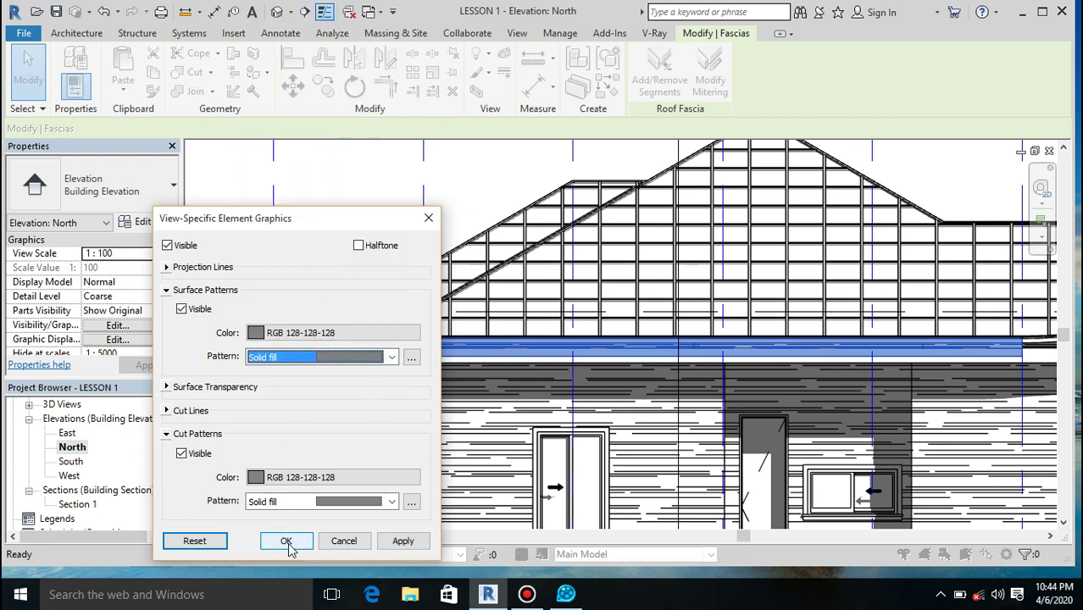
pyautogui.click(286, 541)
pyautogui.click(310, 228)
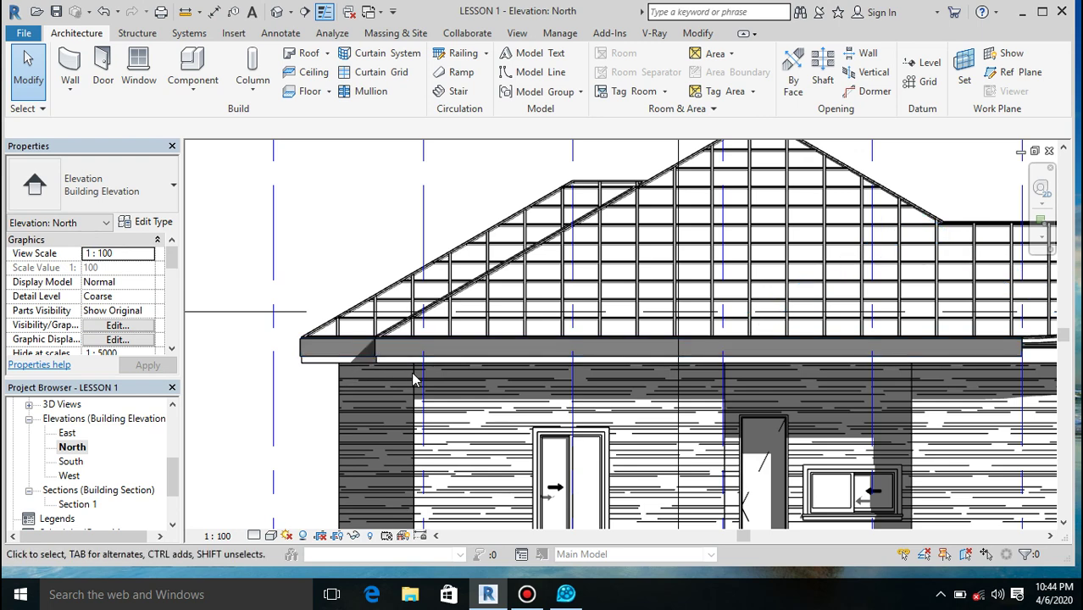
pyautogui.scroll(-2, 420, 284)
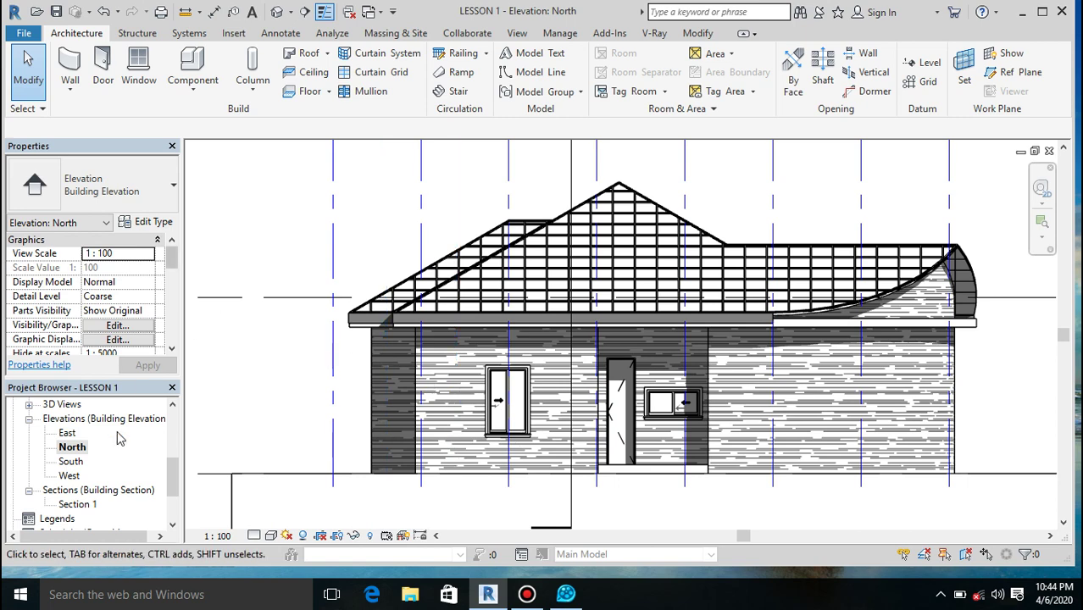
# Open the South elevation and zoom to show the whole house front and carport.
pyautogui.doubleClick(72, 462)
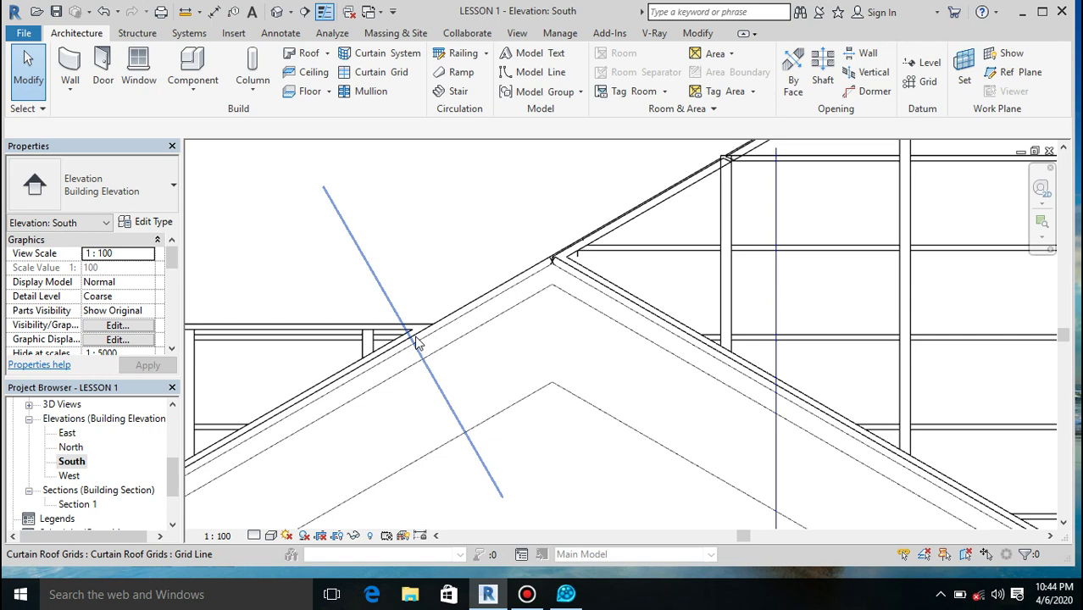
pyautogui.scroll(-6, 415, 342)
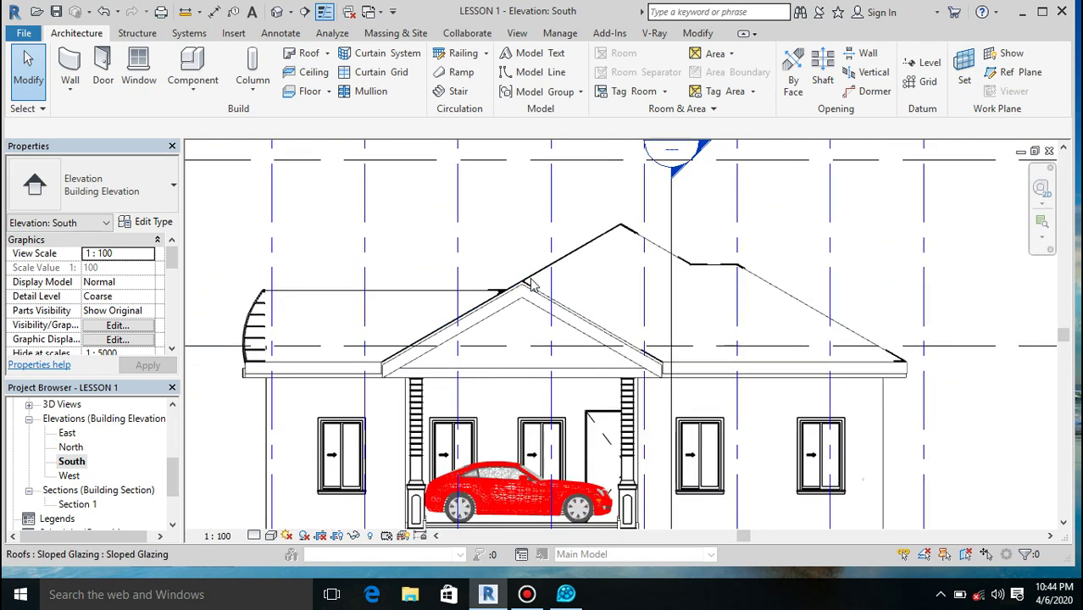
pyautogui.scroll(-2, 532, 287)
pyautogui.scroll(2, 355, 339)
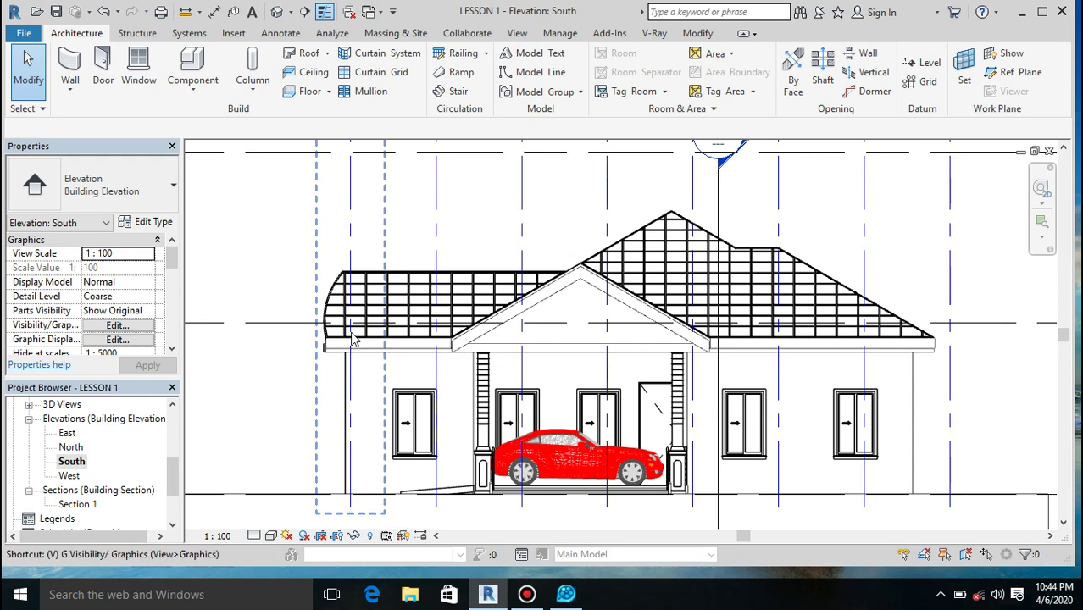
# In Visibility/Graphic Overrides (VG), set the Walls category's surface pattern to Shingle.
pyautogui.press('g')
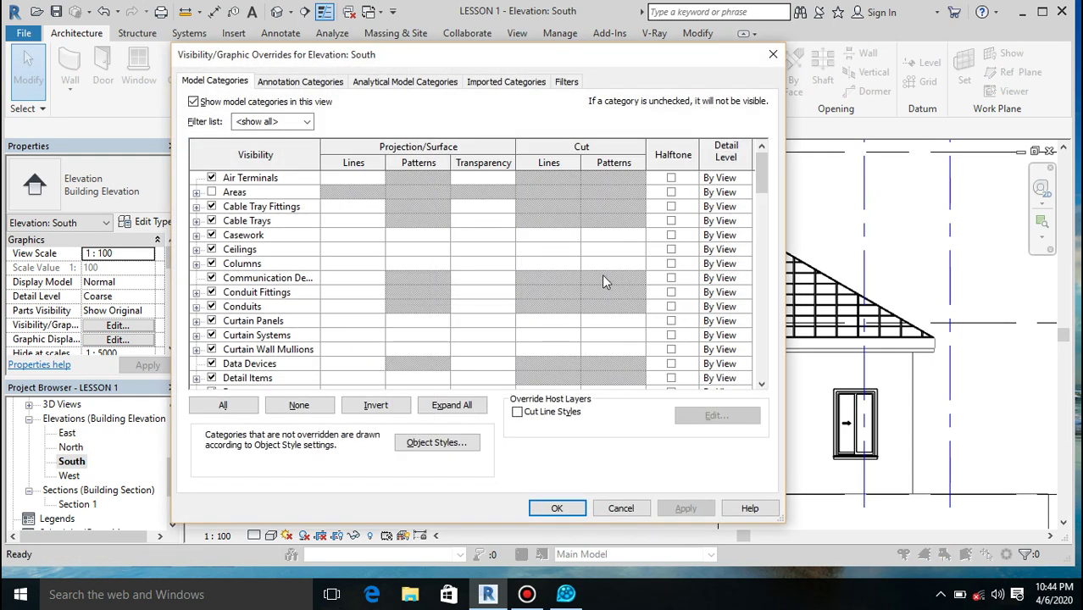
pyautogui.moveTo(772, 187)
pyautogui.mouseDown()
pyautogui.moveTo(772, 233)
pyautogui.moveTo(772, 186)
pyautogui.mouseUp()
pyautogui.scroll(-20, 352, 362)
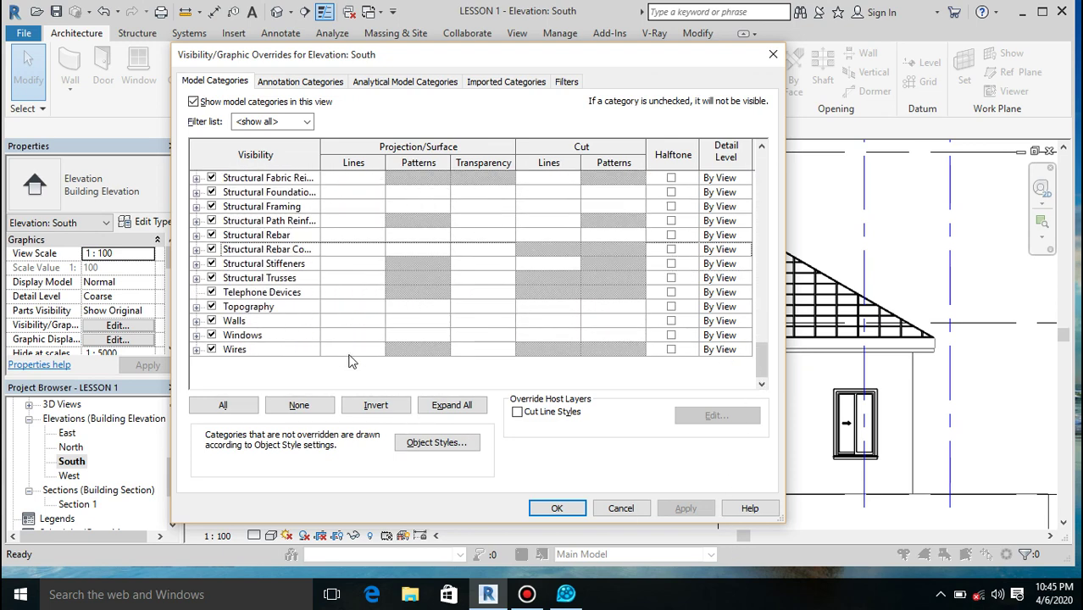
pyautogui.click(433, 323)
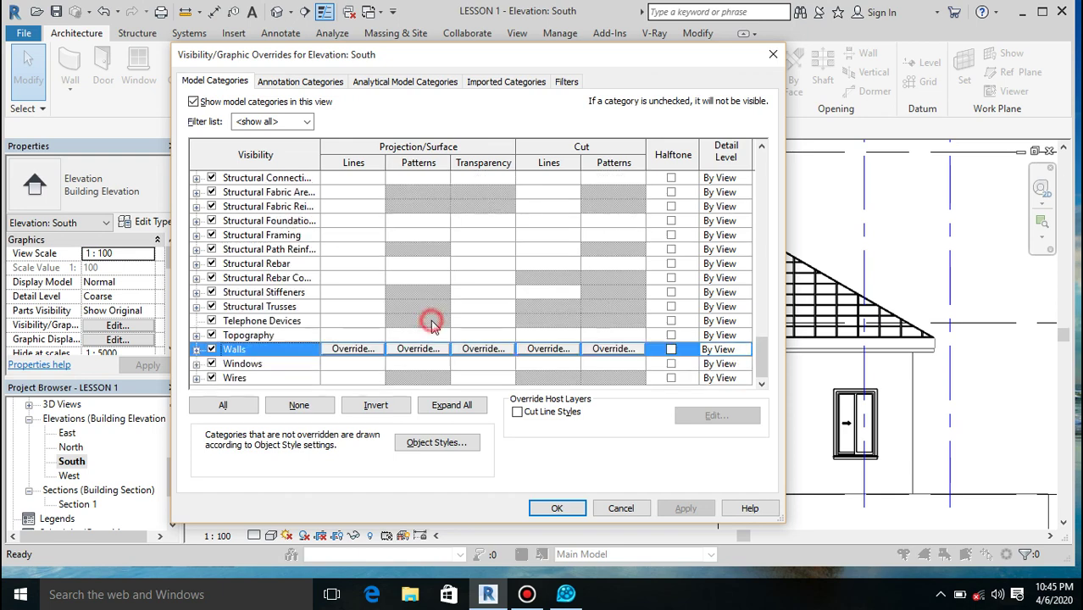
pyautogui.click(414, 350)
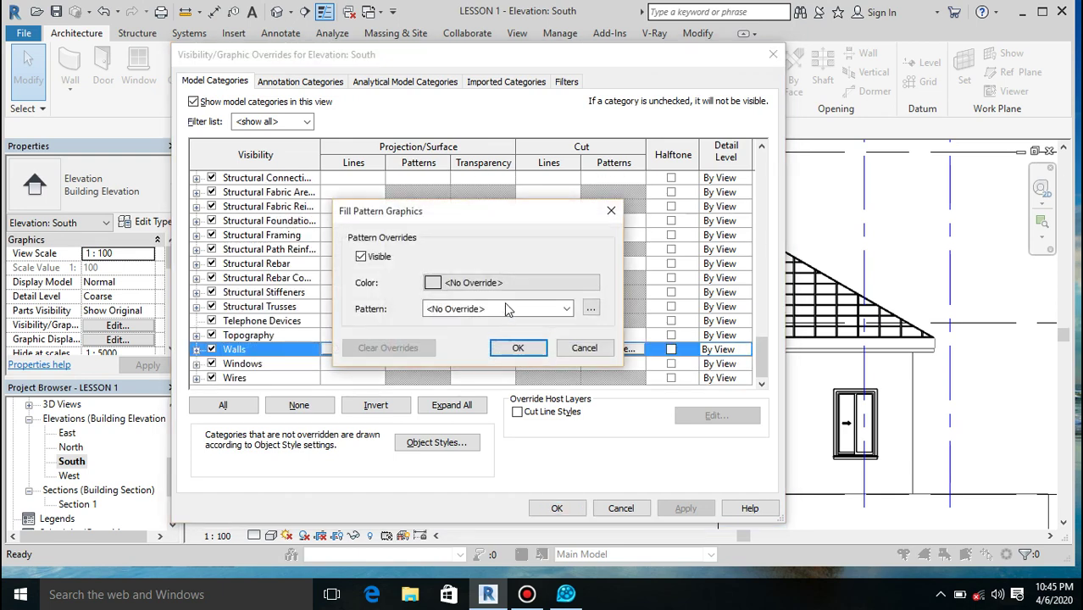
pyautogui.click(481, 312)
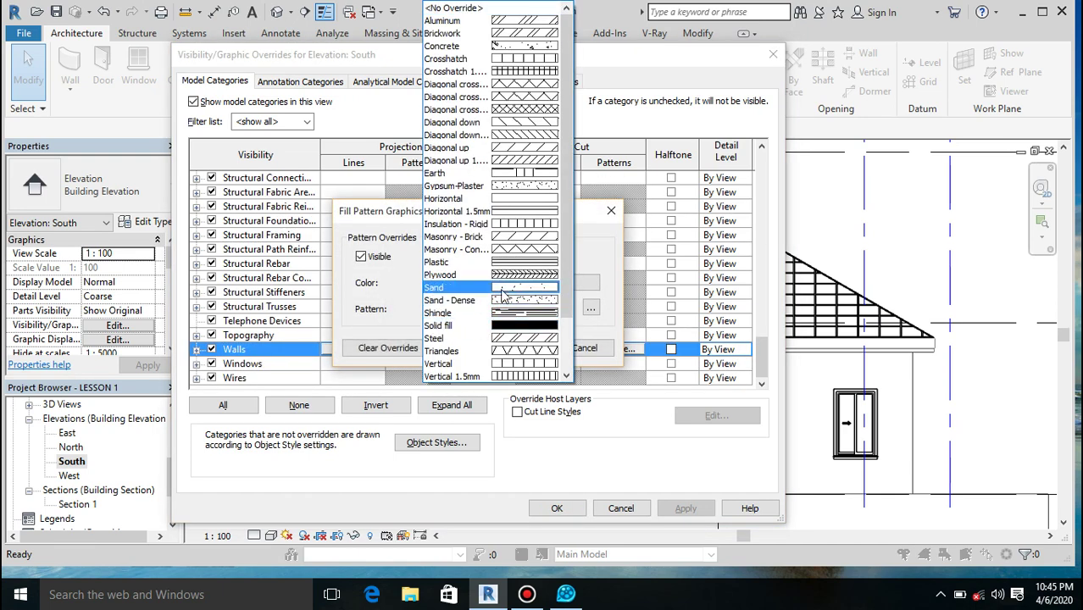
pyautogui.click(486, 312)
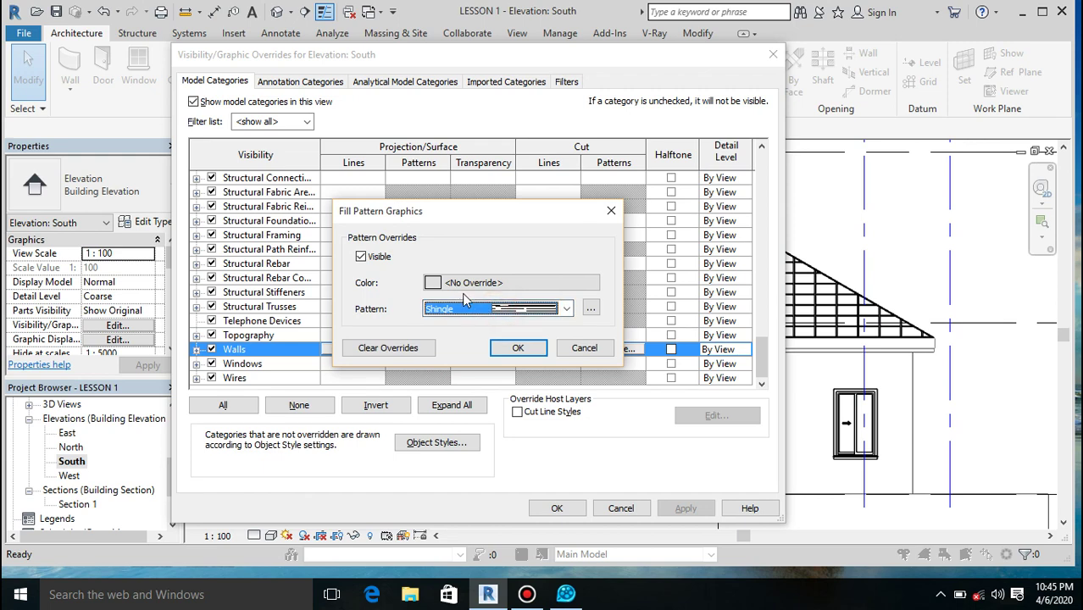
pyautogui.click(515, 348)
pyautogui.click(556, 509)
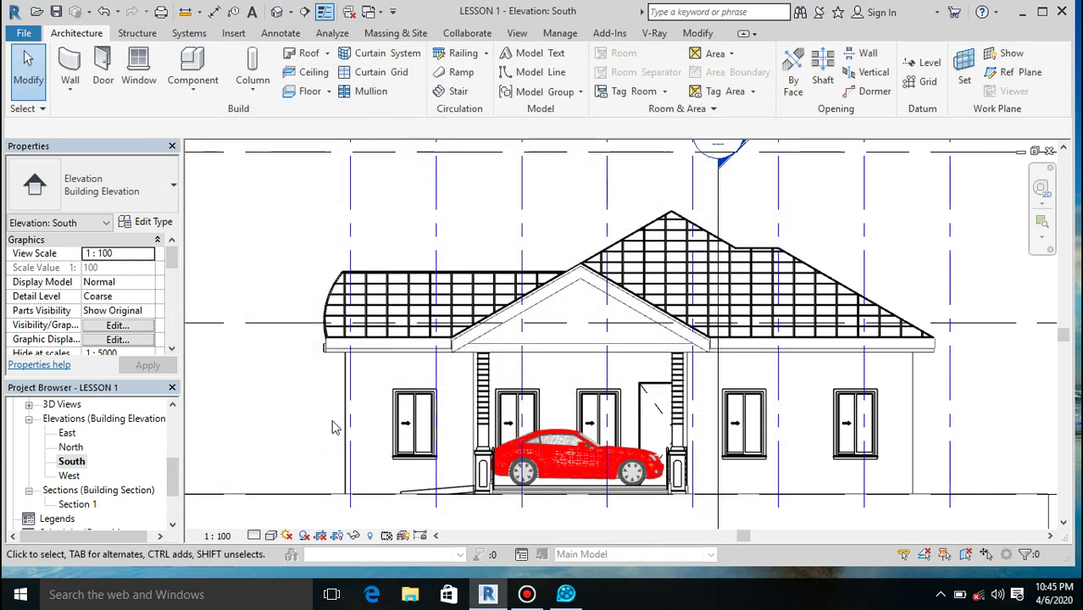
# Turn on Cast Shadows in the South elevation's Graphic Display Options.
pyautogui.click(269, 538)
pyautogui.click(280, 416)
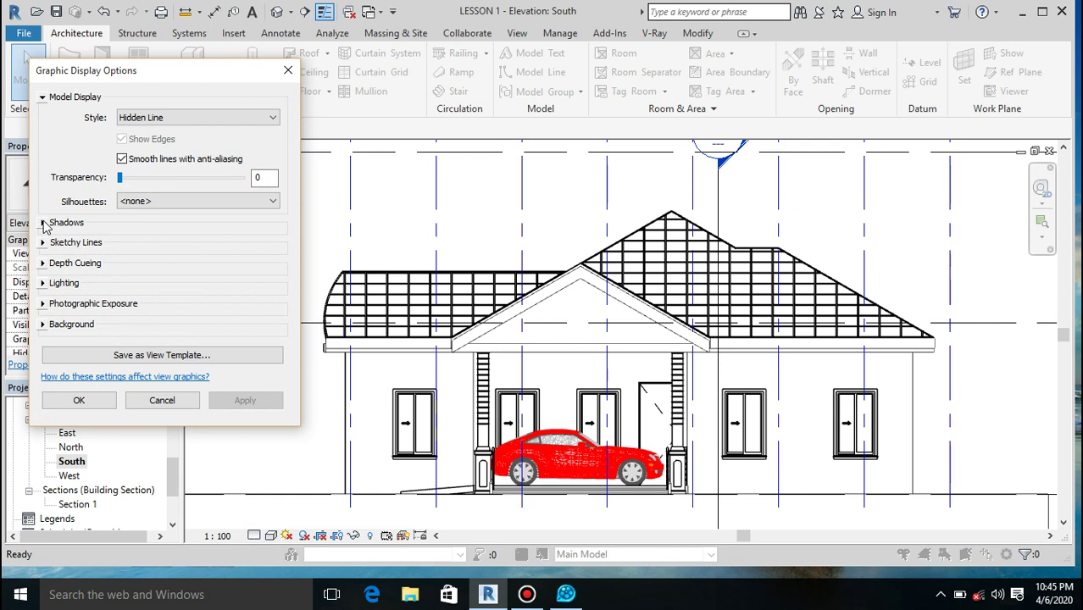
pyautogui.click(43, 223)
pyautogui.click(121, 233)
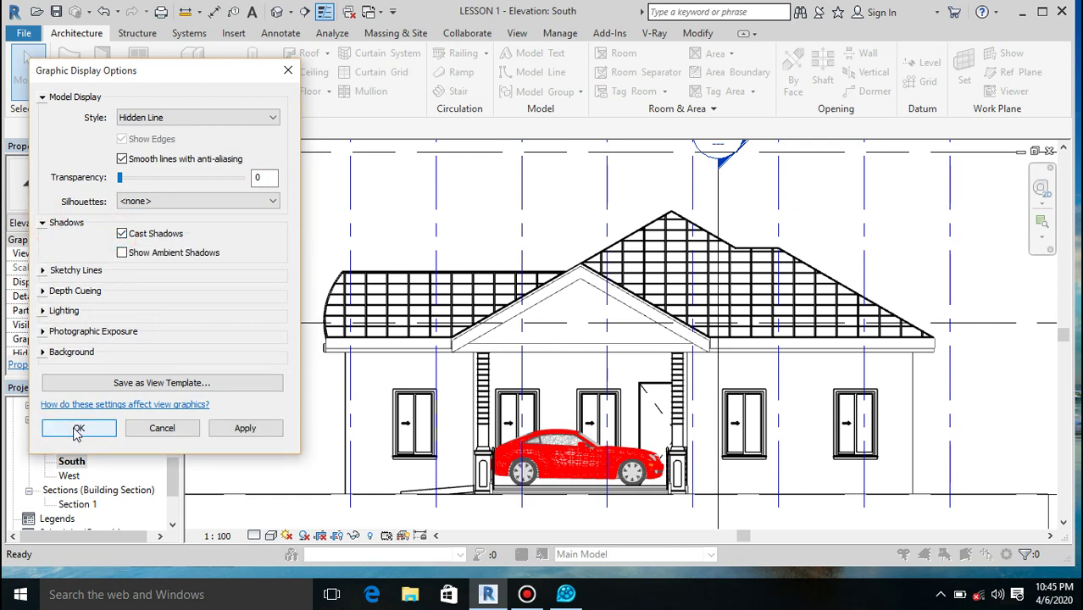
pyautogui.click(78, 432)
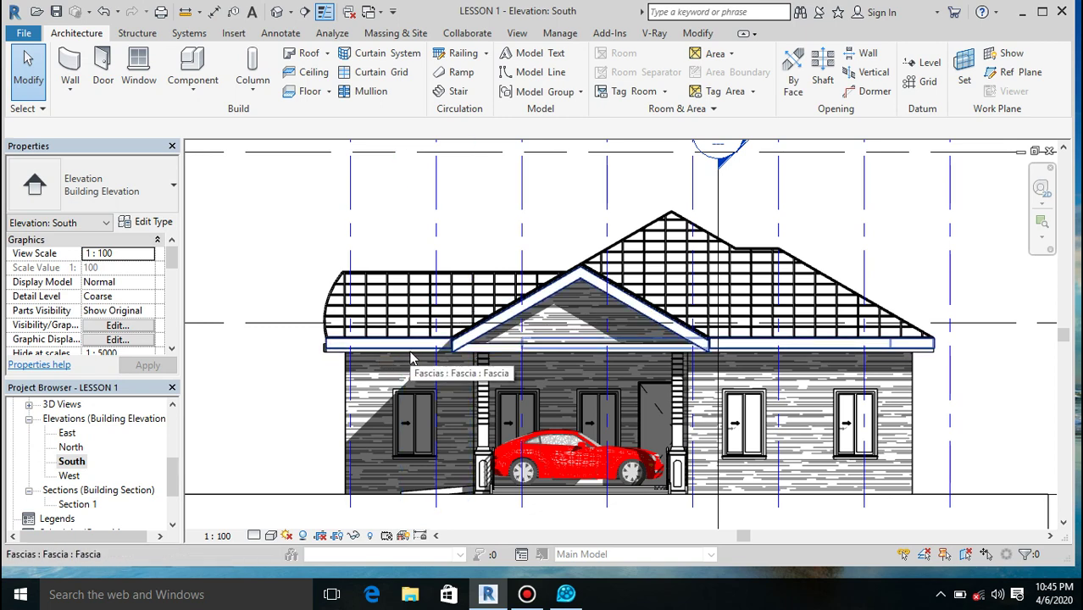
# Override the South elevation fascia's surface pattern with Solid fill in gray RGB 128-128-128.
pyautogui.scroll(2, 410, 358)
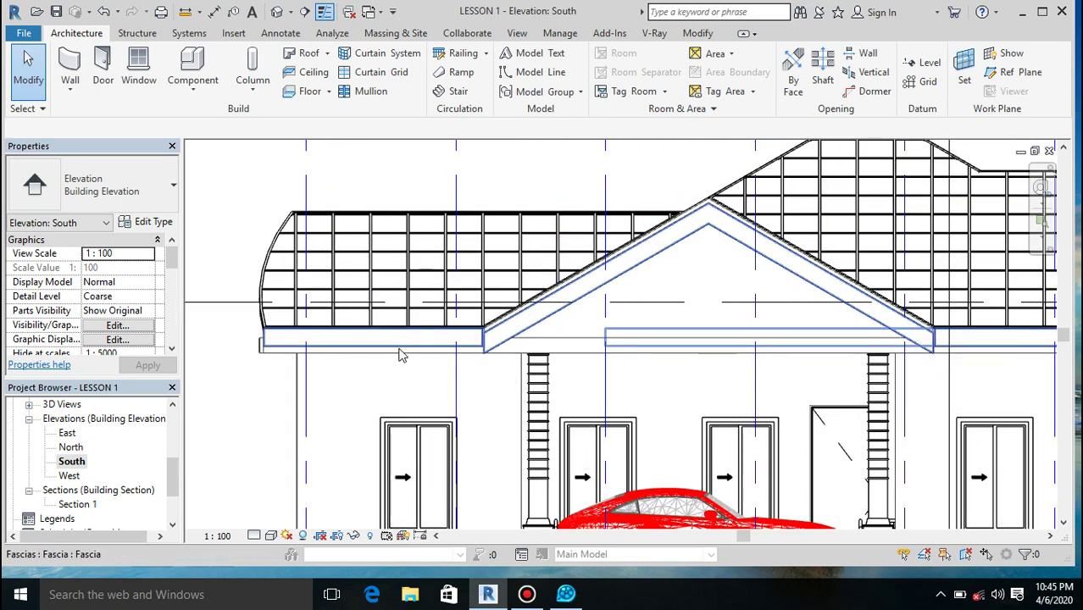
pyautogui.scroll(2, 399, 351)
pyautogui.rightClick(399, 343)
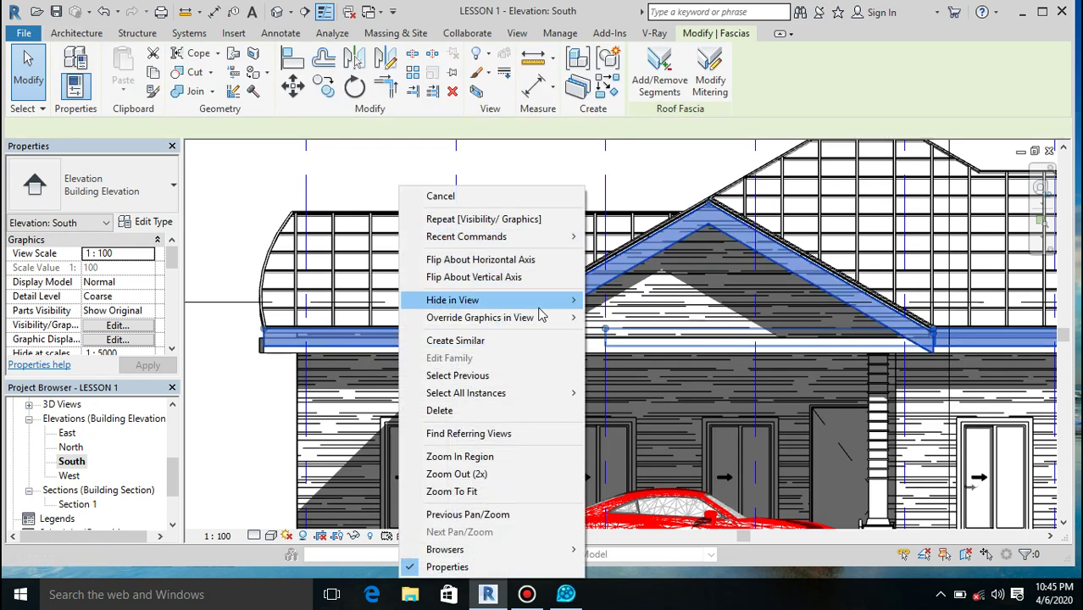
pyautogui.moveTo(547, 318)
pyautogui.click(604, 319)
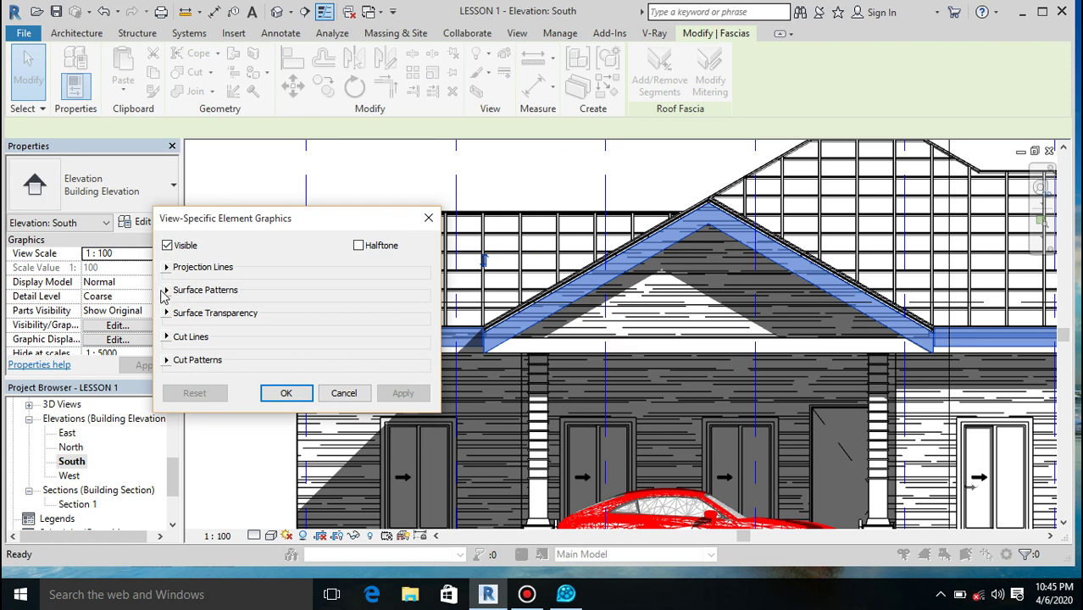
pyautogui.click(166, 289)
pyautogui.click(256, 333)
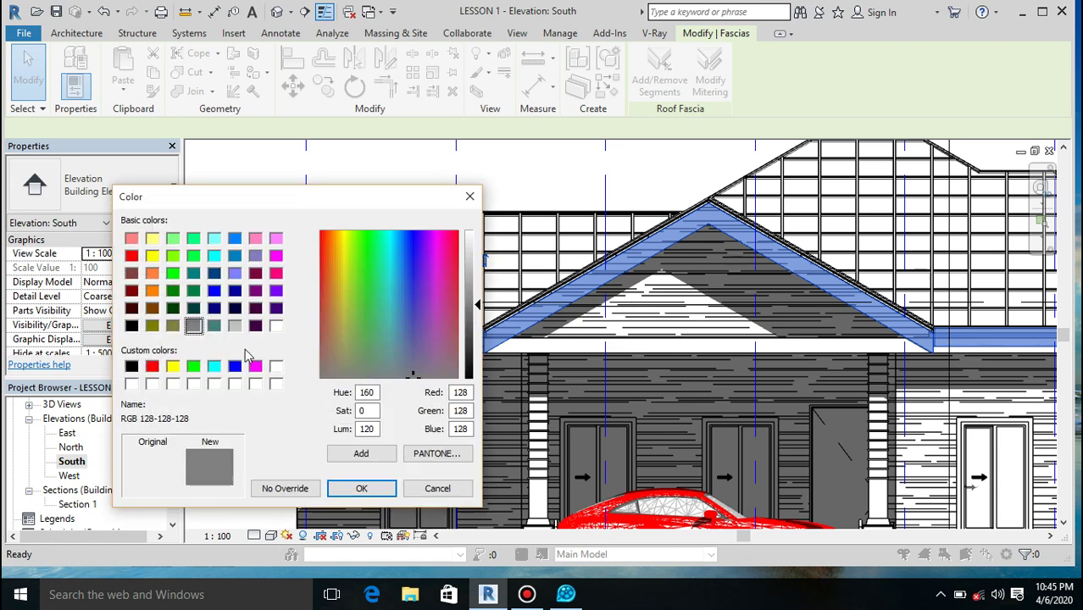
pyautogui.click(359, 487)
pyautogui.click(294, 356)
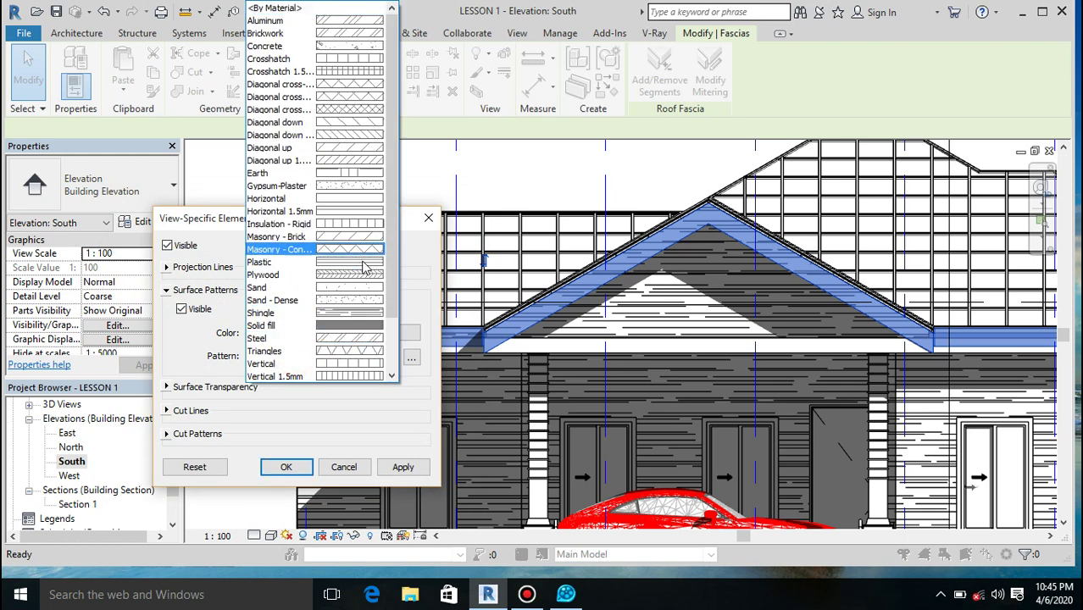
pyautogui.click(353, 326)
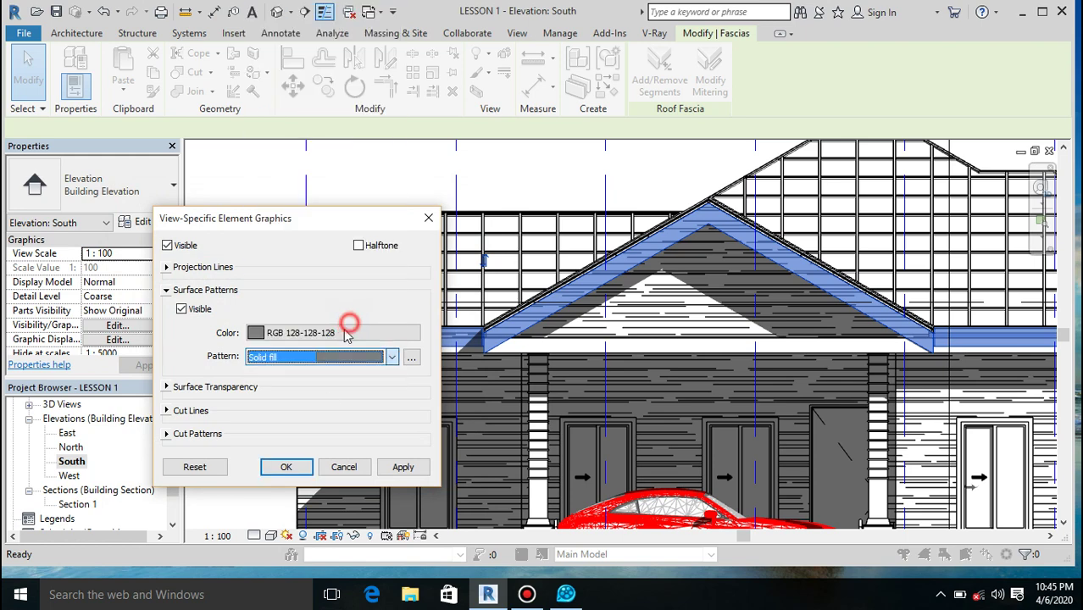
pyautogui.click(289, 468)
pyautogui.click(267, 169)
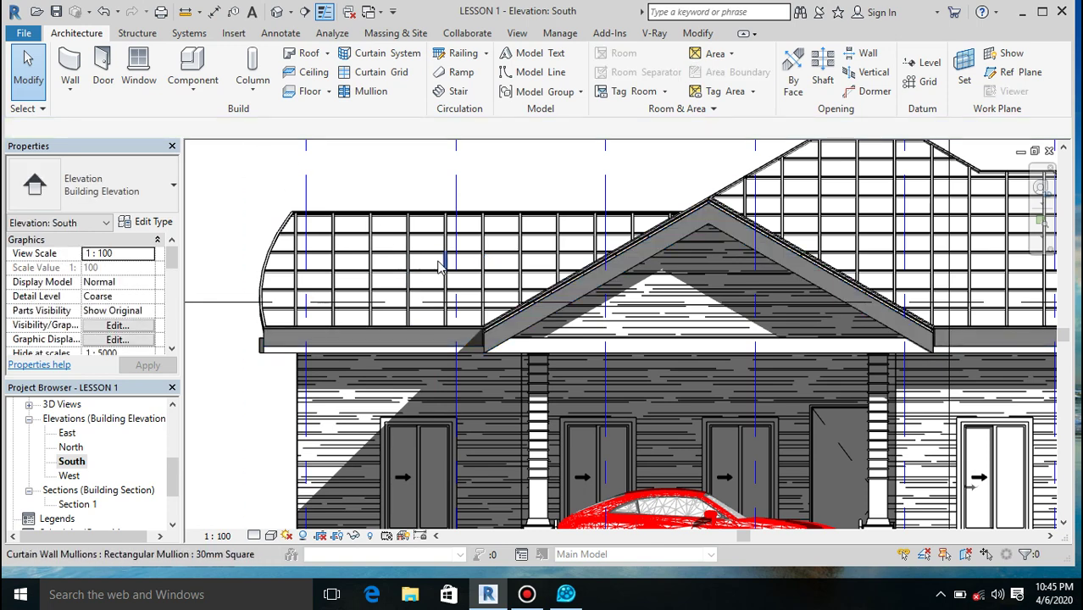
# Zoom out of the South elevation and switch to the West elevation.
pyautogui.scroll(-4, 438, 268)
pyautogui.scroll(-1, 438, 268)
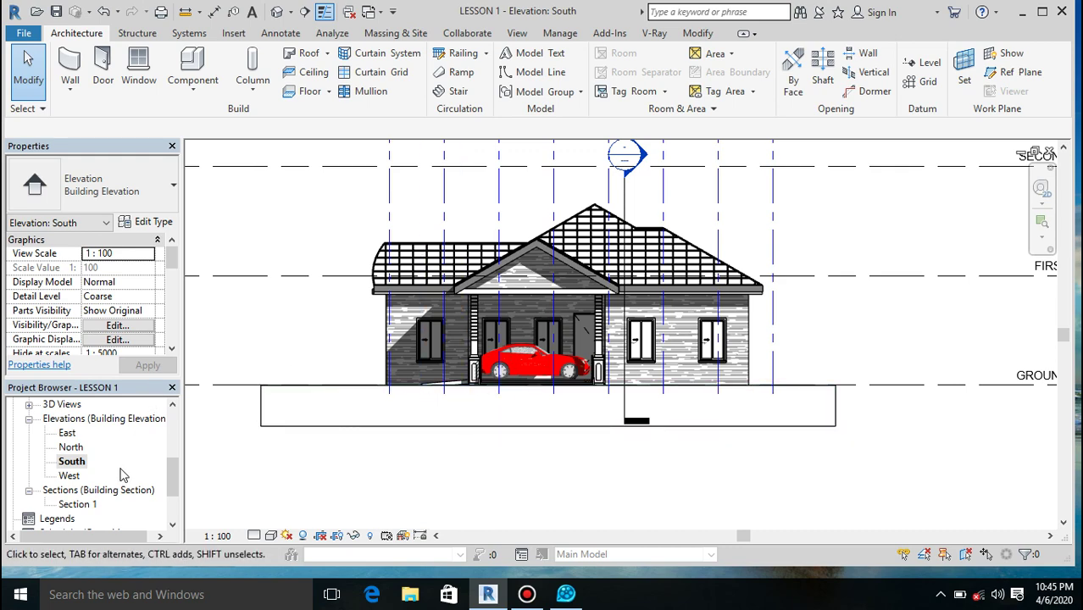
pyautogui.doubleClick(68, 477)
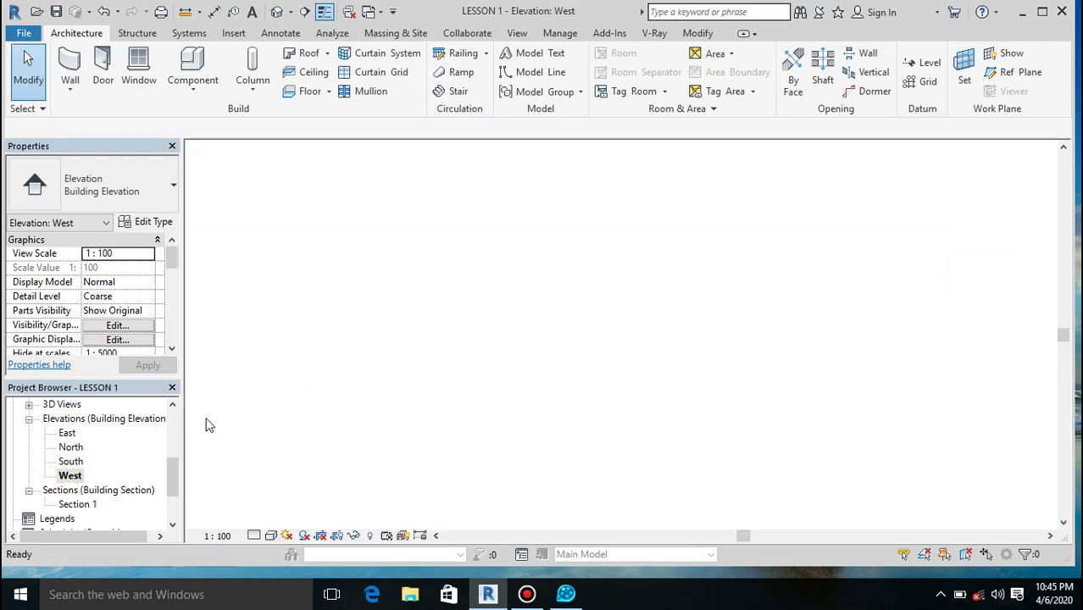
pyautogui.click(272, 536)
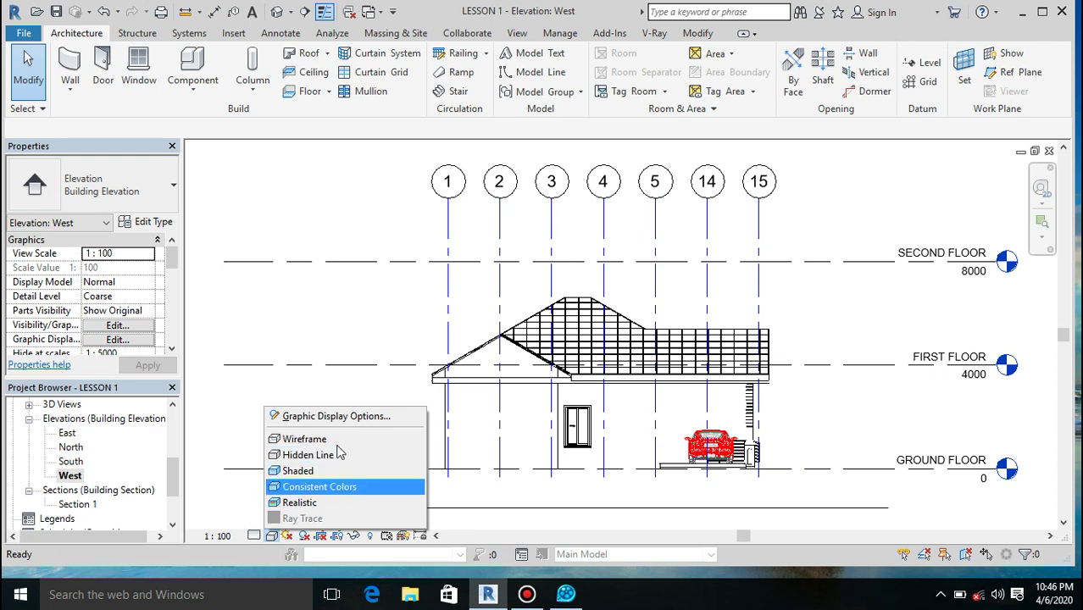
# Enable smooth lines with anti-aliasing and Cast Shadows in Graphic Display Options.
pyautogui.click(320, 416)
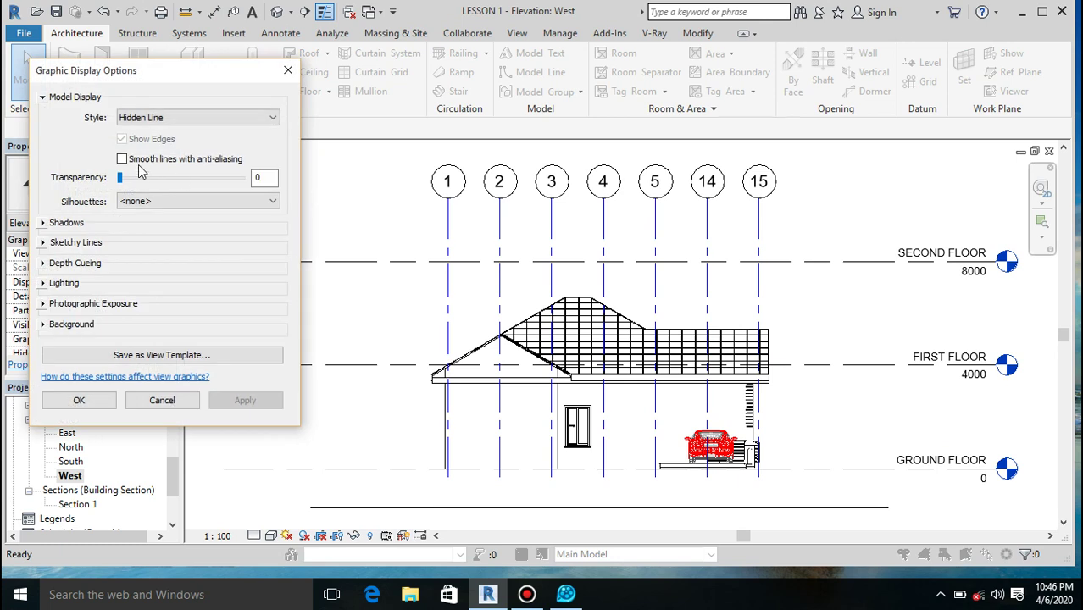
pyautogui.click(122, 160)
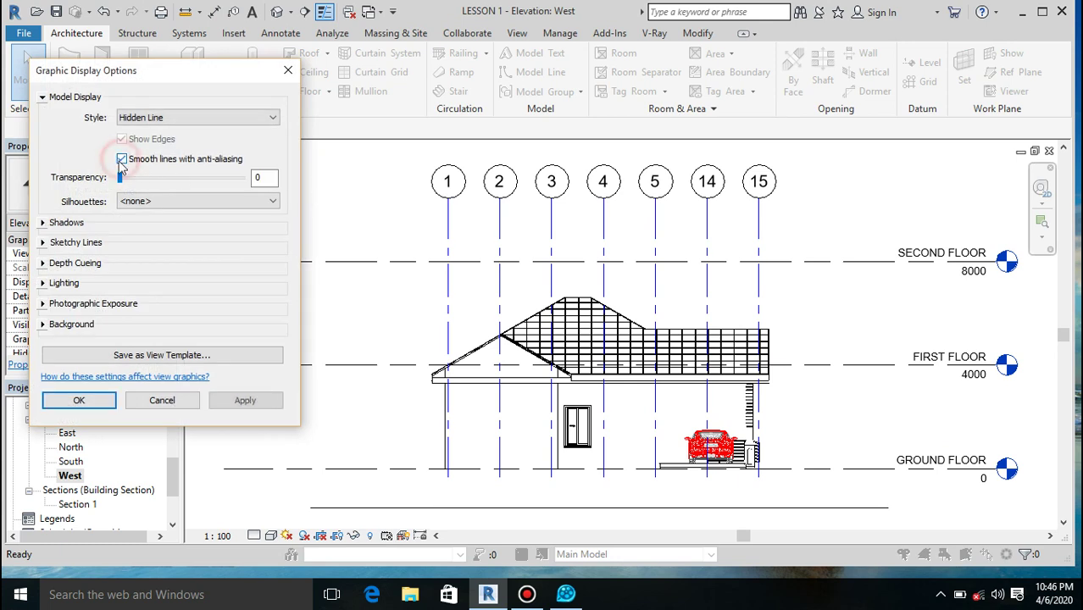
pyautogui.click(42, 224)
pyautogui.click(122, 234)
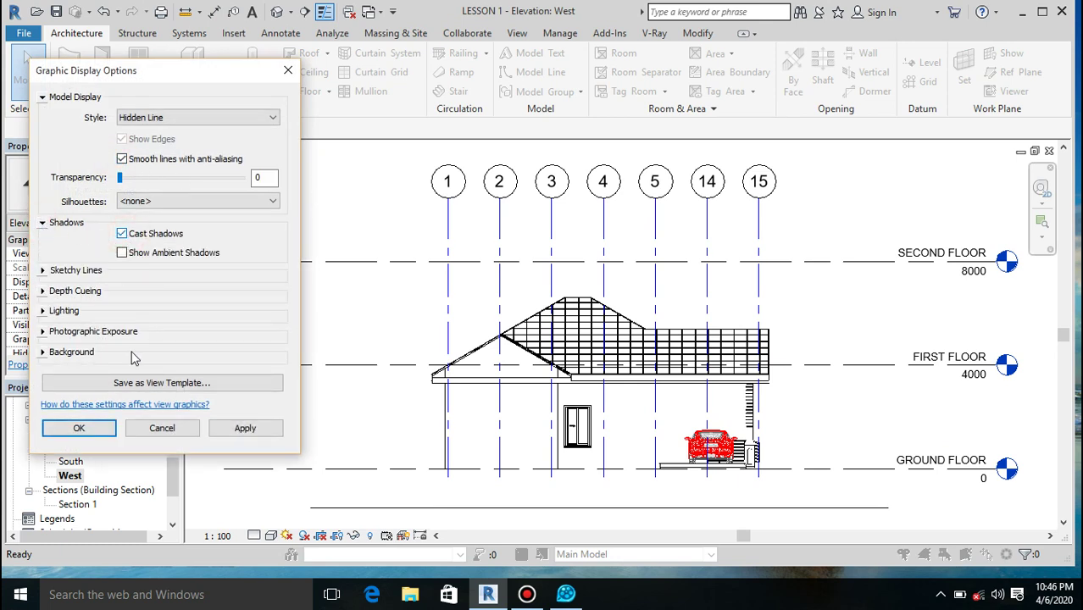
pyautogui.click(77, 427)
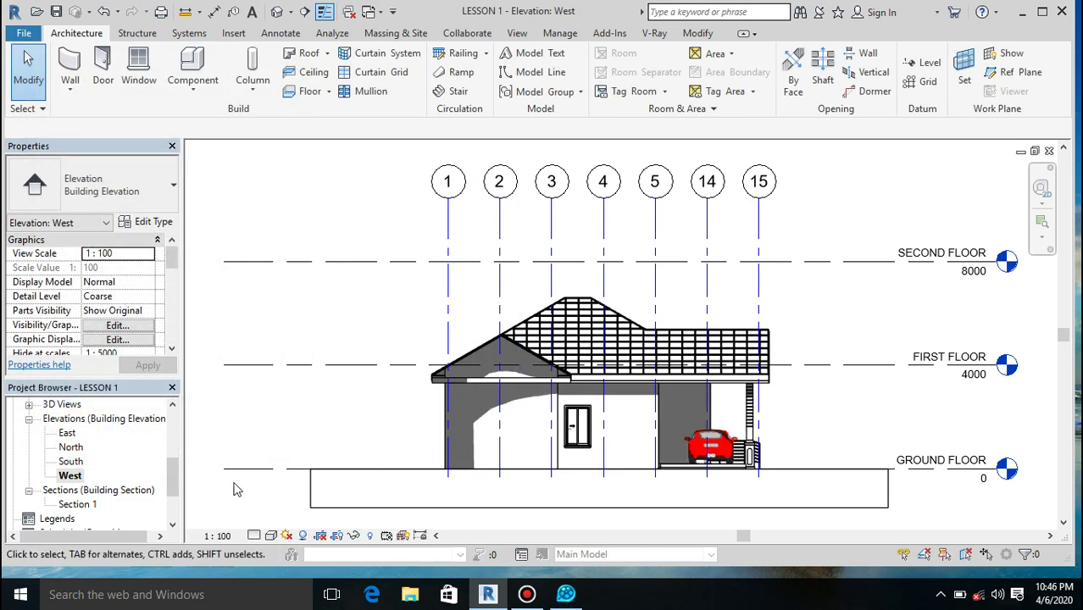
# Using VG, give the Walls category a Shingle surface pattern with no colour override.
pyautogui.press('v')
pyautogui.press('g')
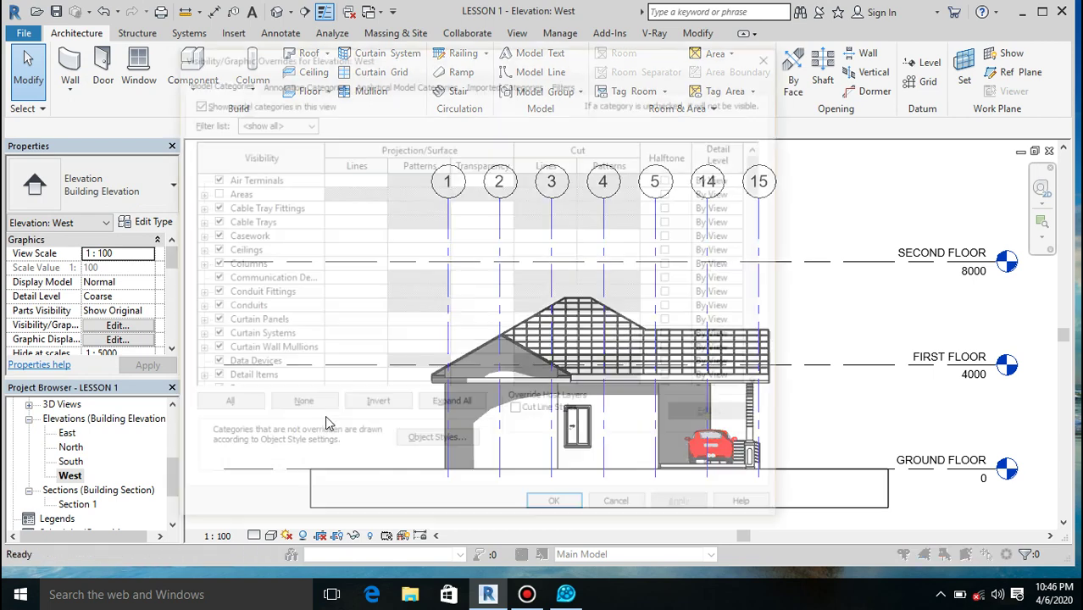
pyautogui.scroll(-20, 553, 277)
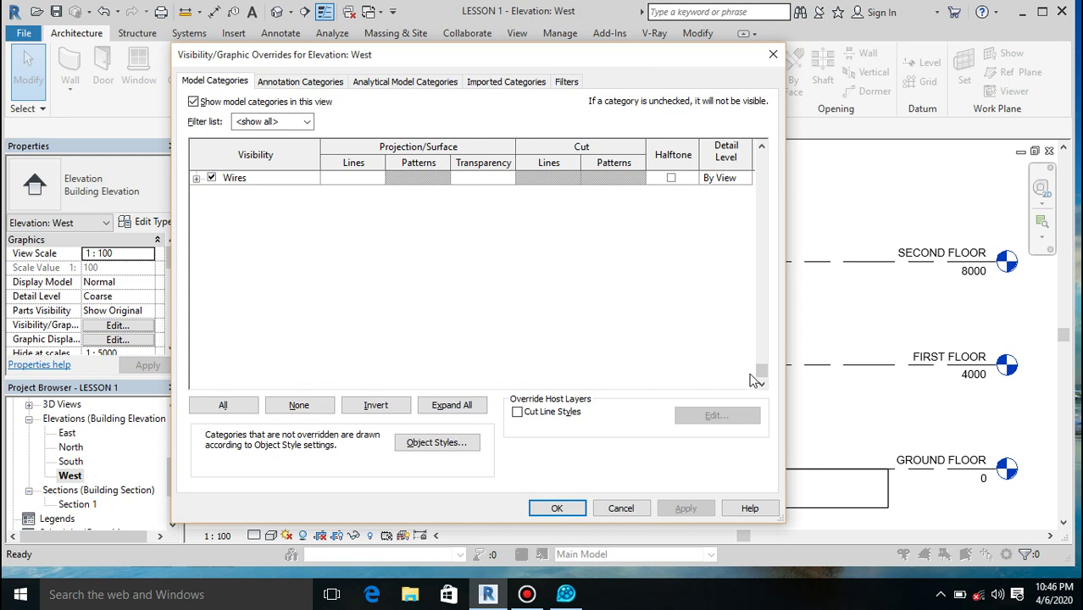
pyautogui.scroll(3, 761, 369)
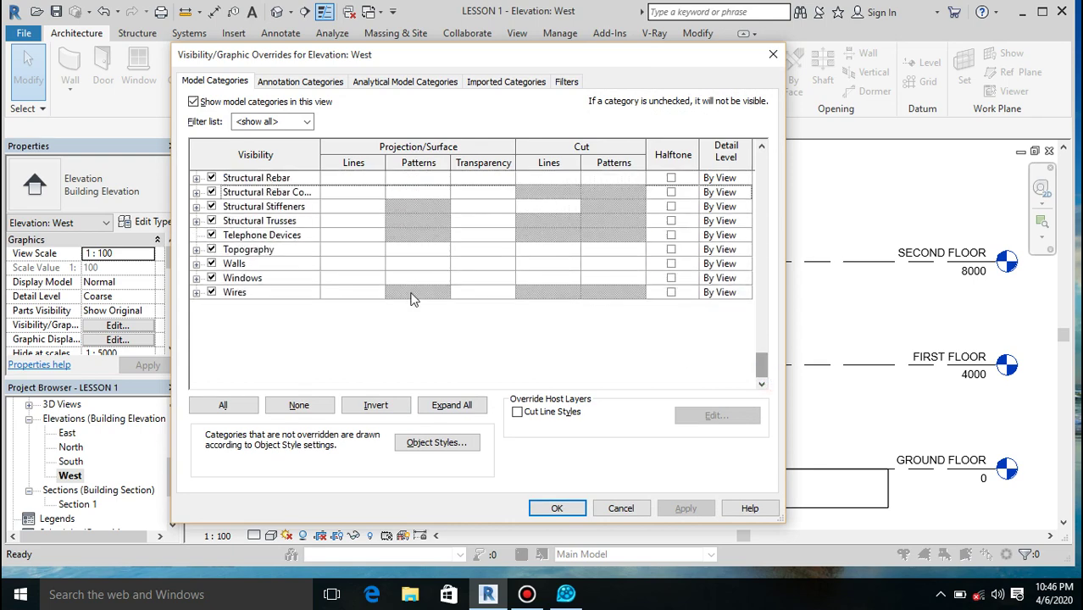
pyautogui.click(282, 263)
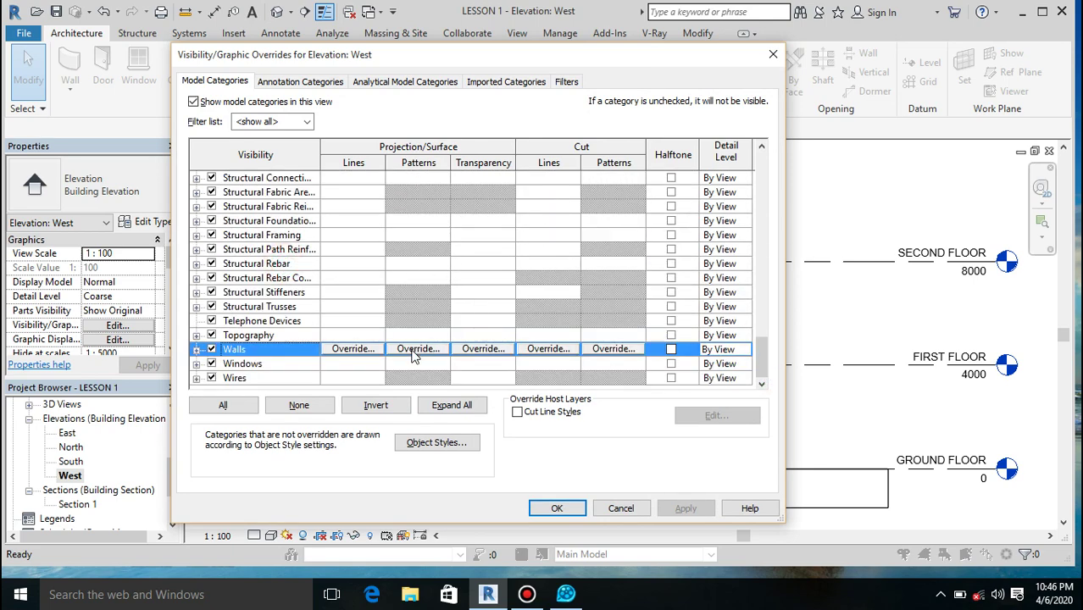
pyautogui.click(417, 349)
pyautogui.click(455, 289)
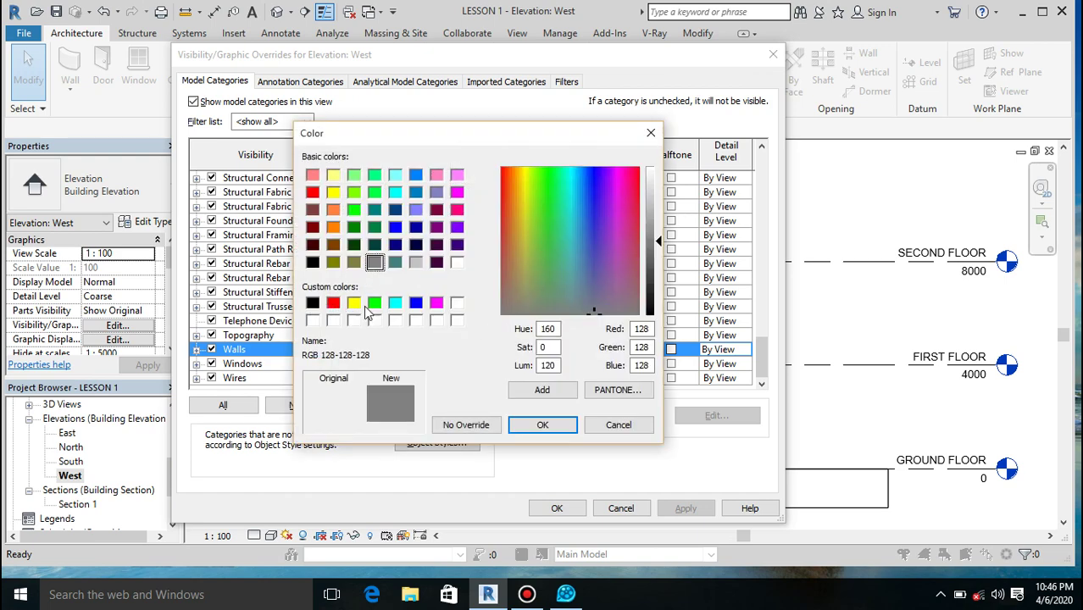
pyautogui.click(609, 427)
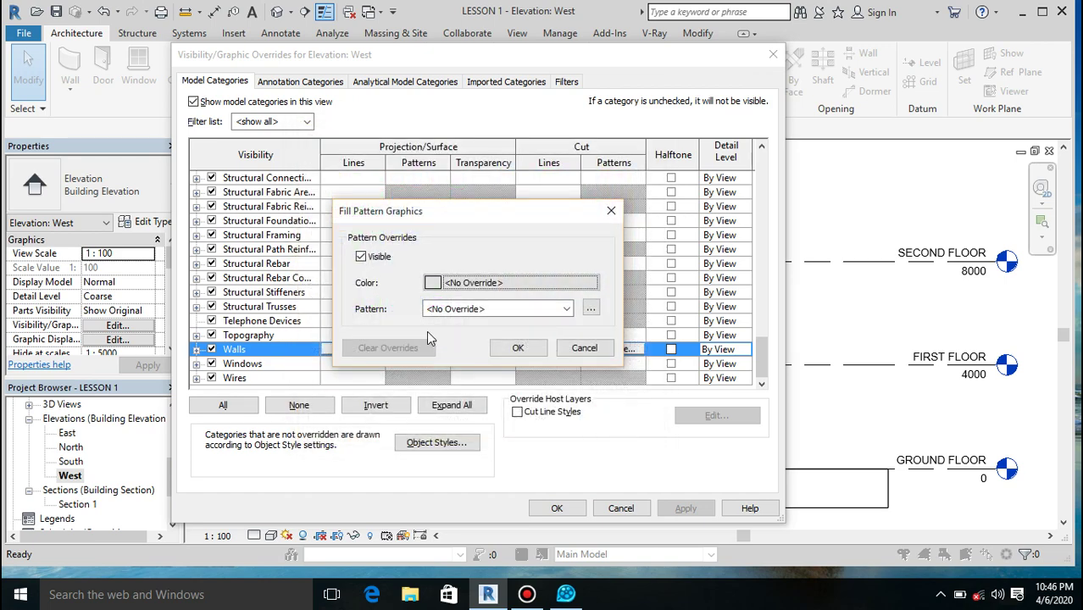
pyautogui.click(453, 310)
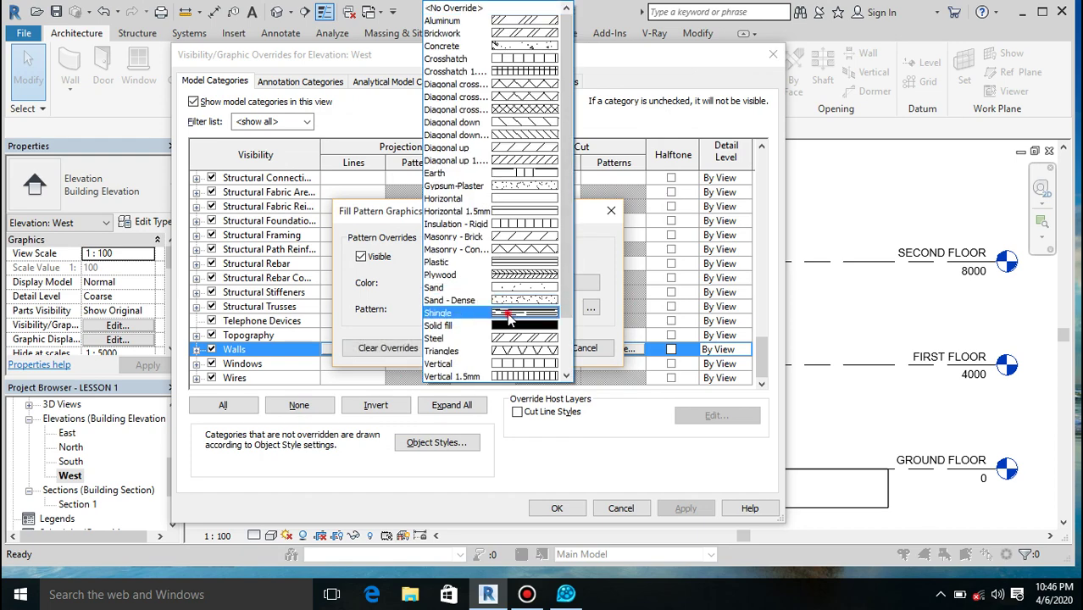
pyautogui.click(500, 314)
pyautogui.click(536, 350)
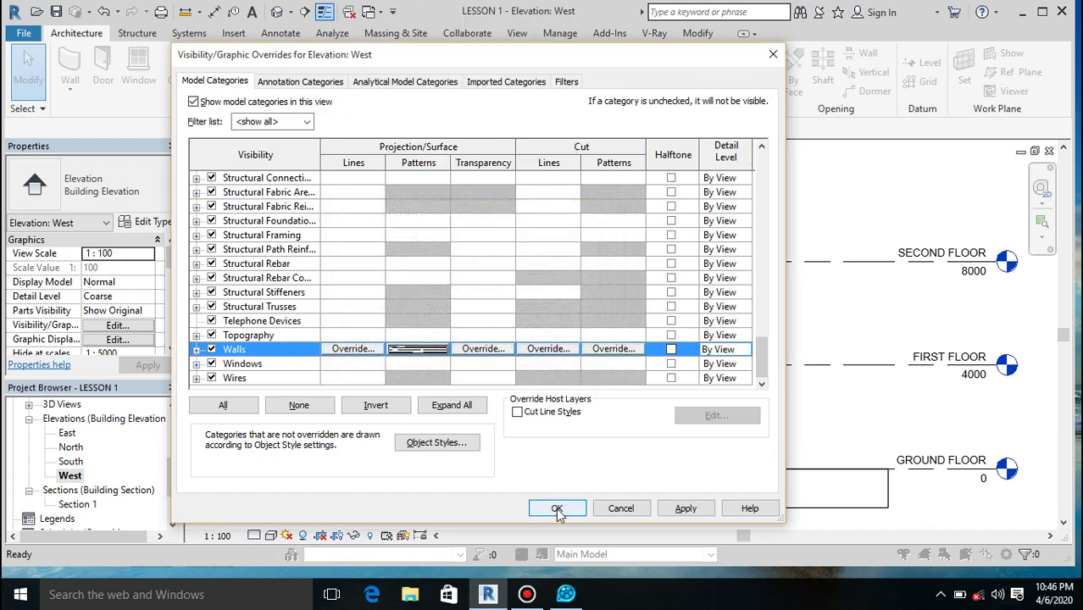
pyautogui.click(557, 509)
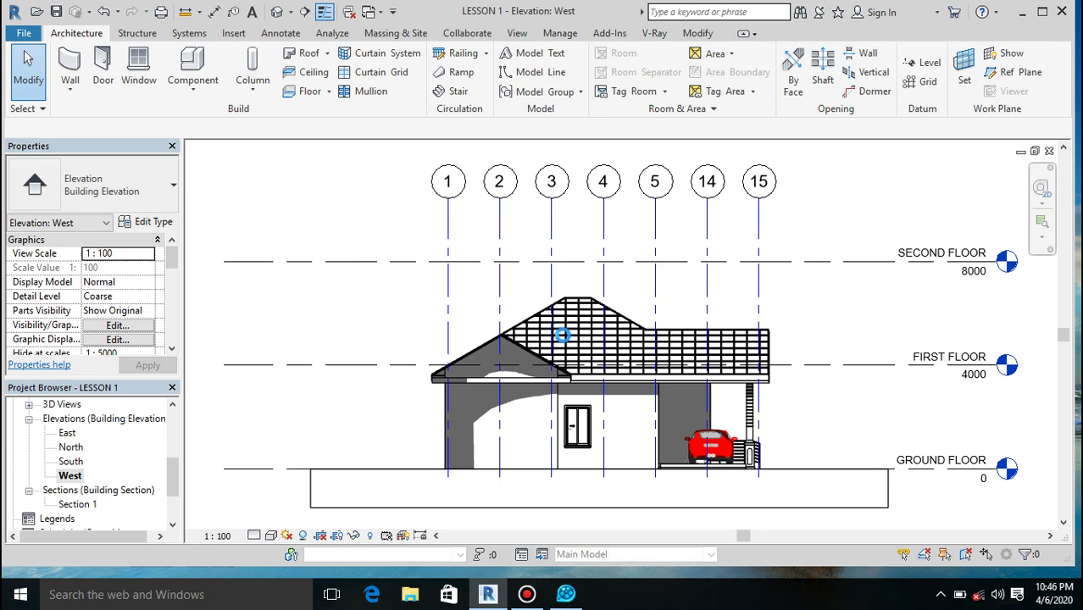
# Override the West elevation fascia's surface pattern to Solid fill in gray RGB 128-128-128.
pyautogui.scroll(1, 593, 344)
pyautogui.scroll(1, 593, 343)
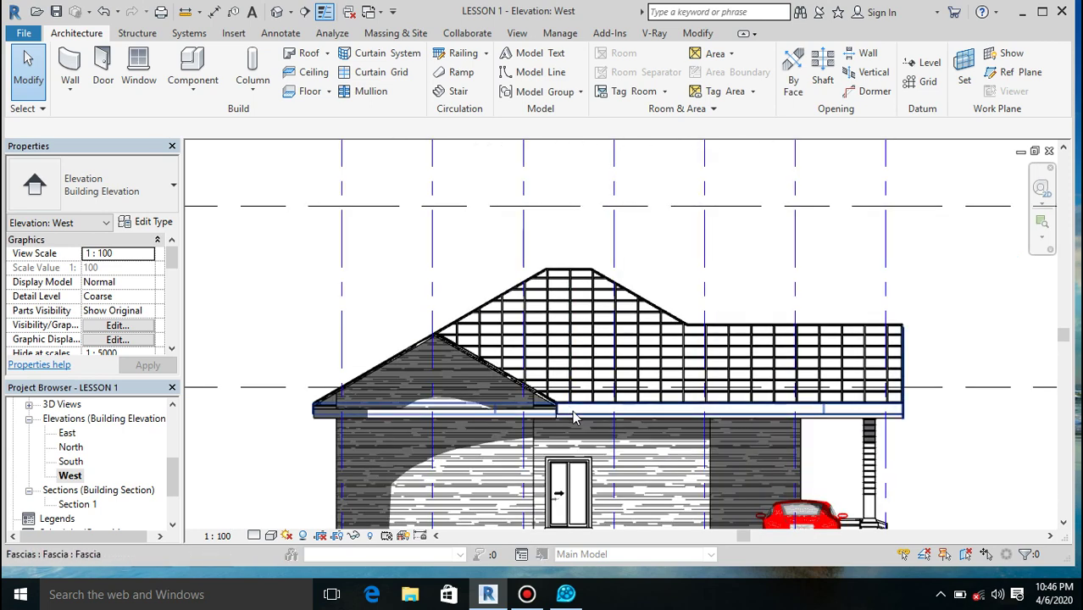
pyautogui.rightClick(575, 416)
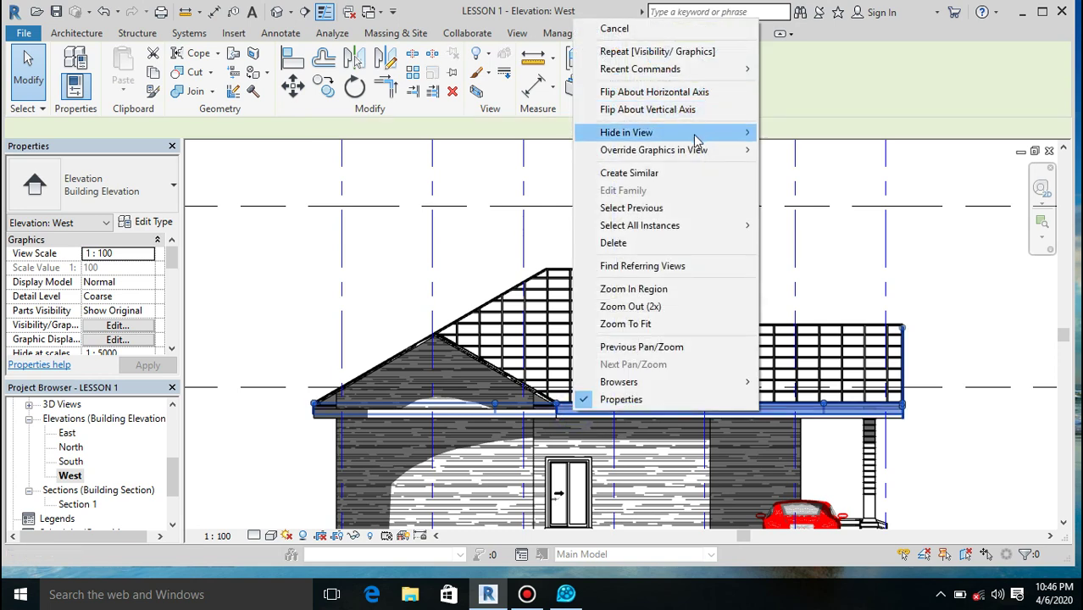
pyautogui.moveTo(696, 150)
pyautogui.click(777, 155)
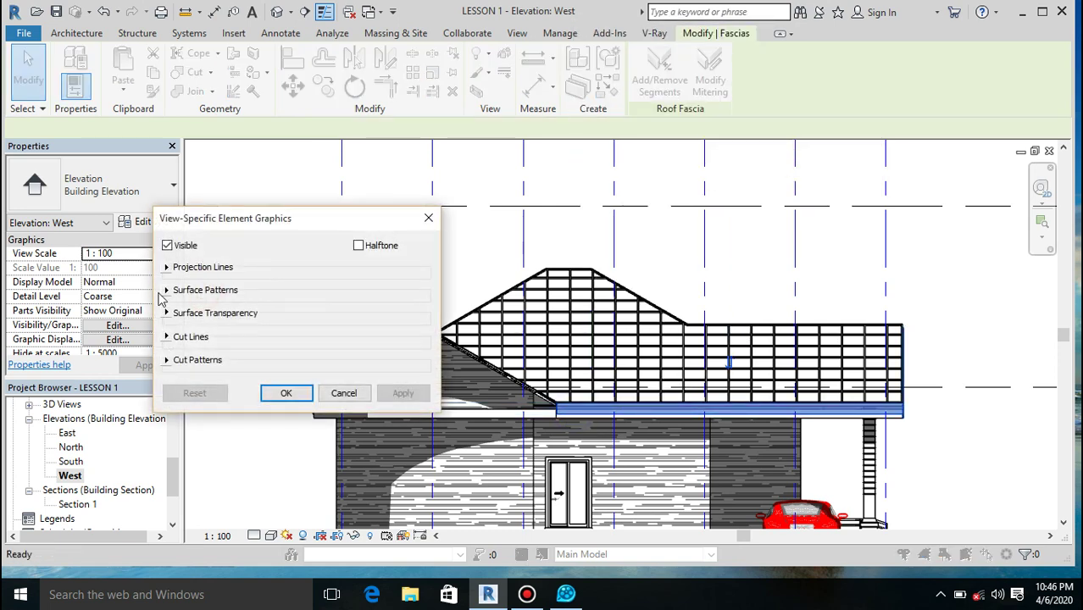
pyautogui.click(166, 290)
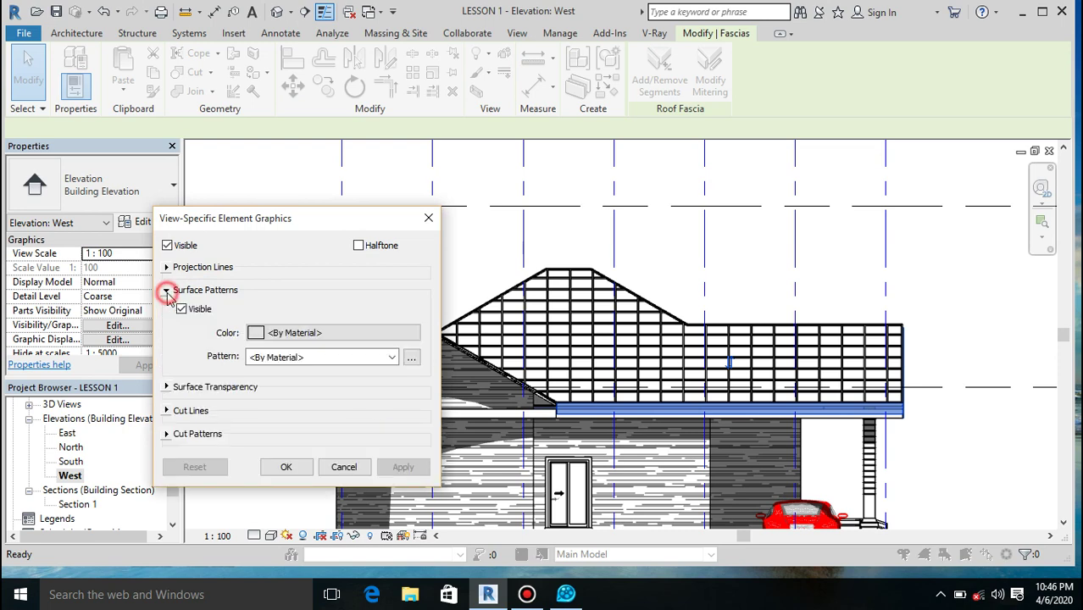
pyautogui.click(267, 332)
pyautogui.click(359, 489)
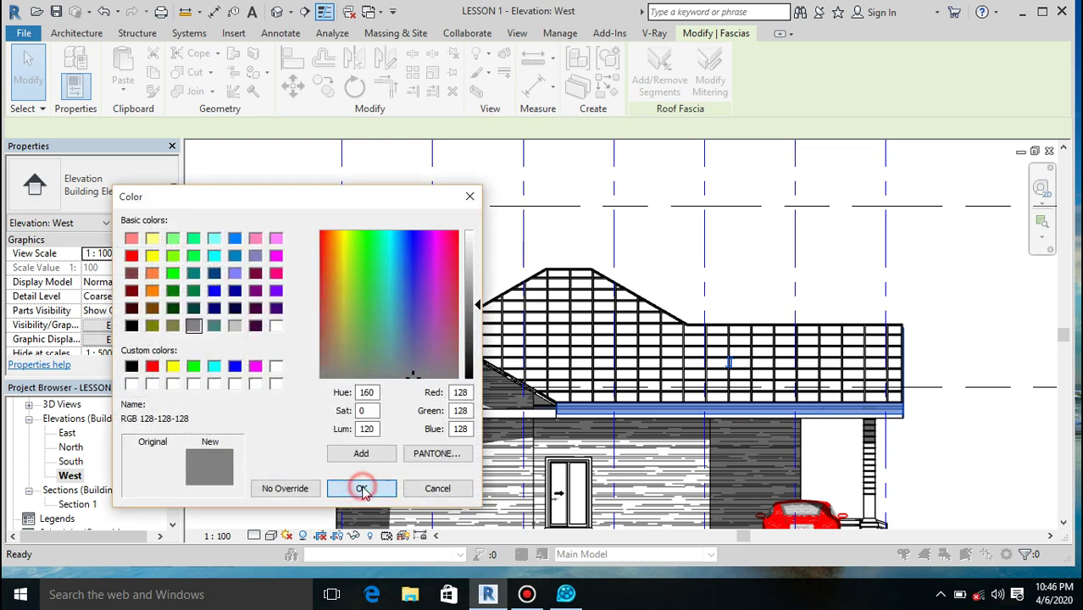
pyautogui.click(287, 360)
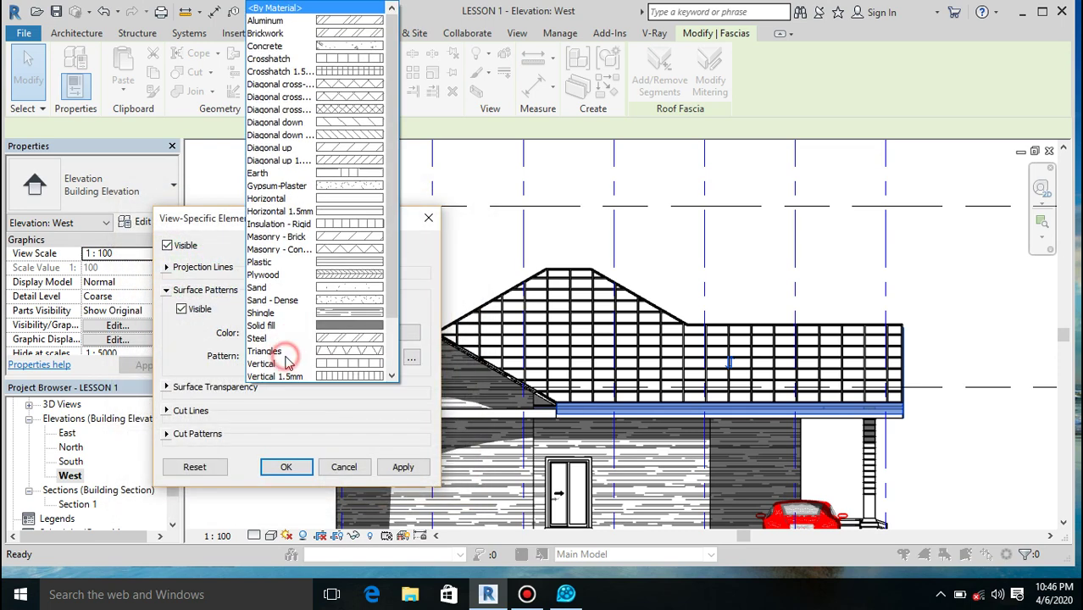
pyautogui.click(332, 318)
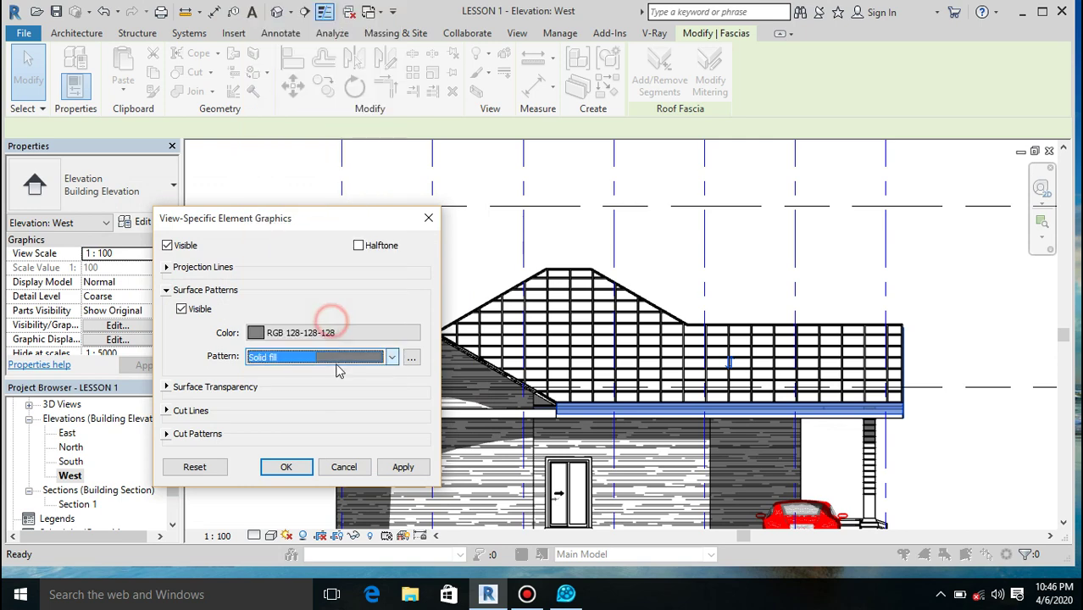
pyautogui.click(286, 467)
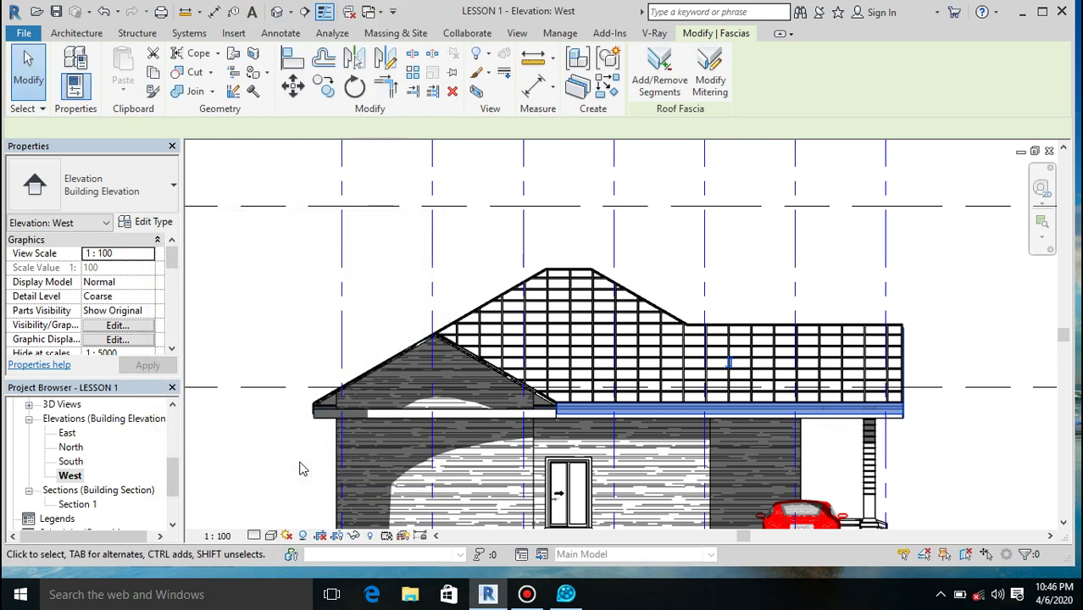
pyautogui.click(286, 339)
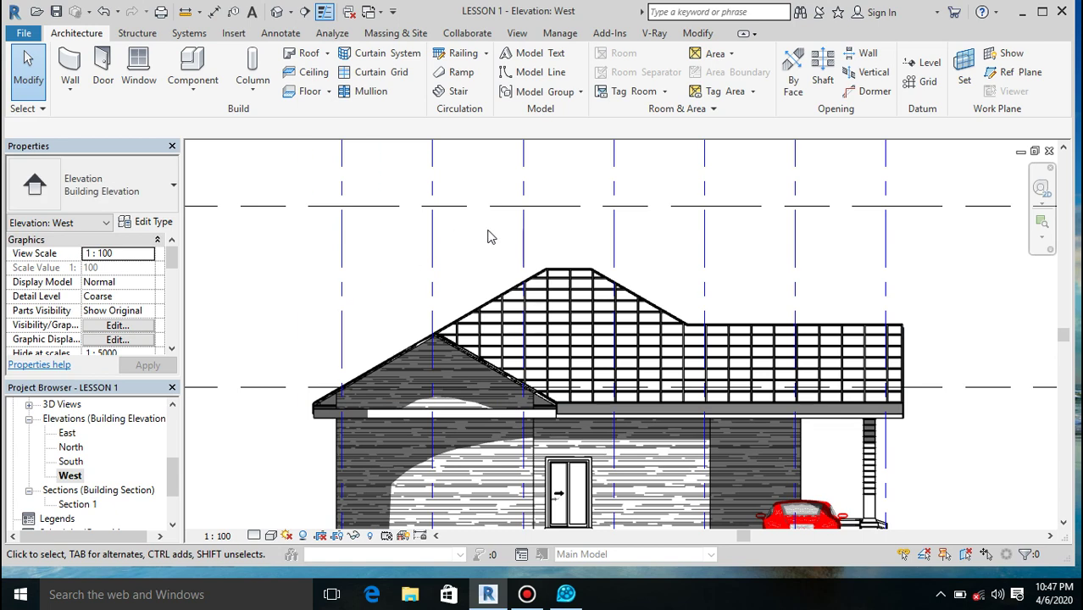
# Delete the SECOND FLOOR level line and accept removing its associated view.
pyautogui.scroll(-5, 490, 235)
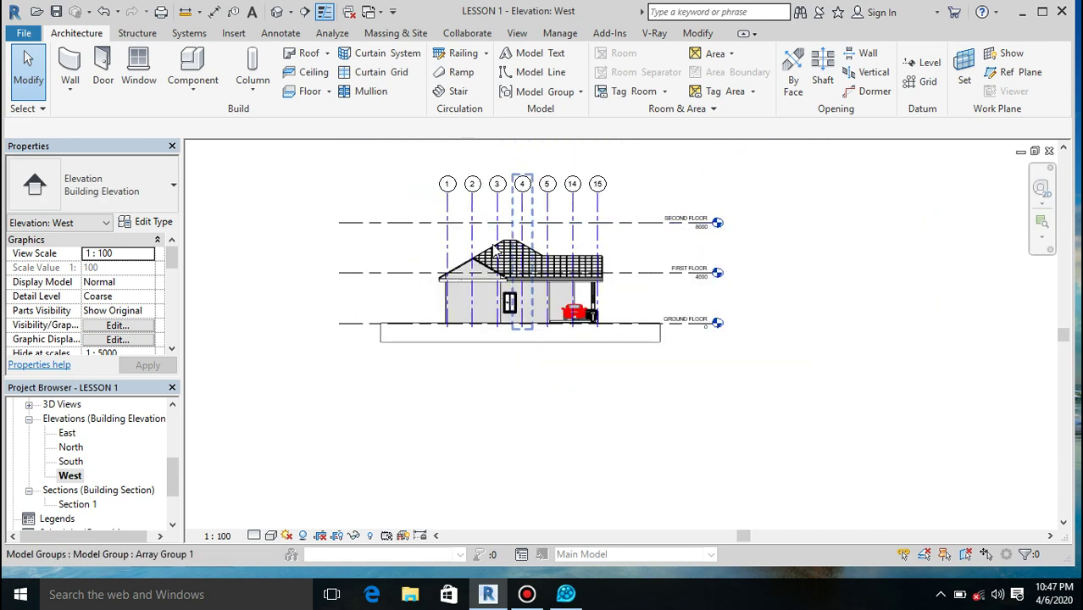
pyautogui.scroll(4, 493, 248)
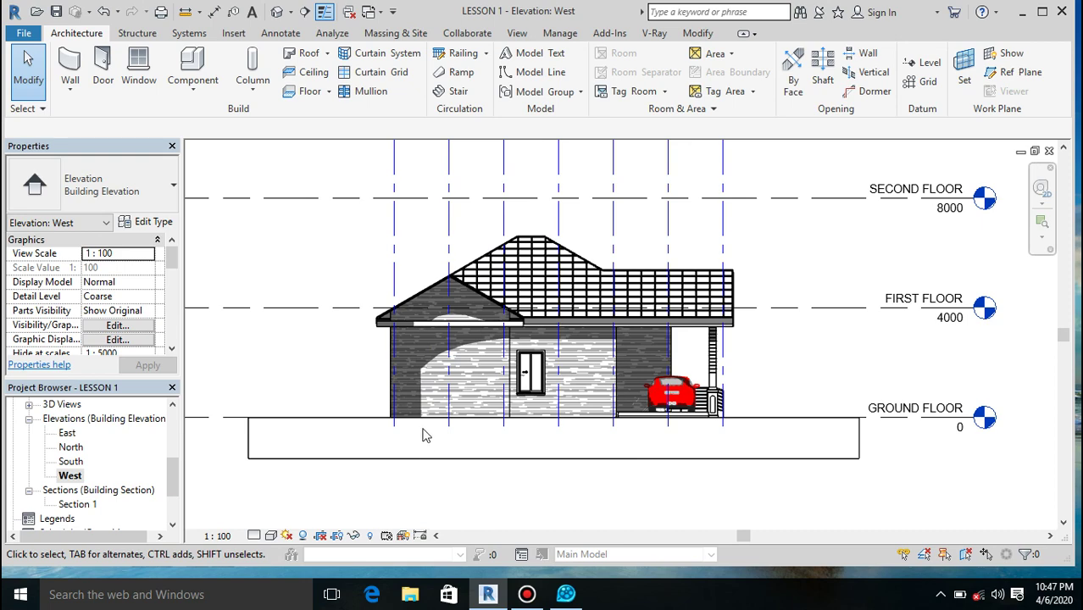
pyautogui.click(822, 201)
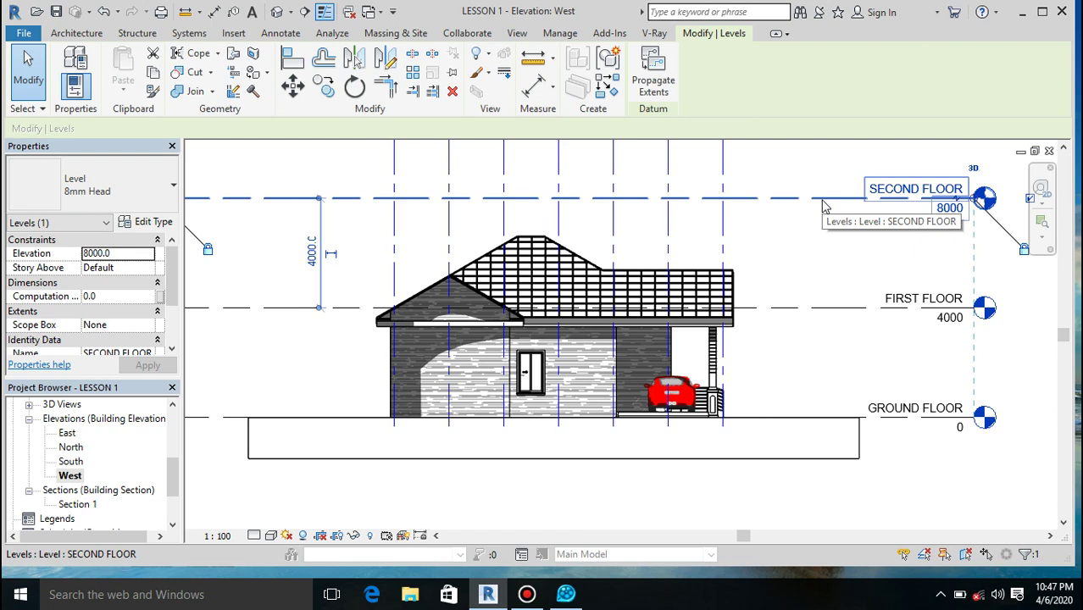
pyautogui.press('Delete')
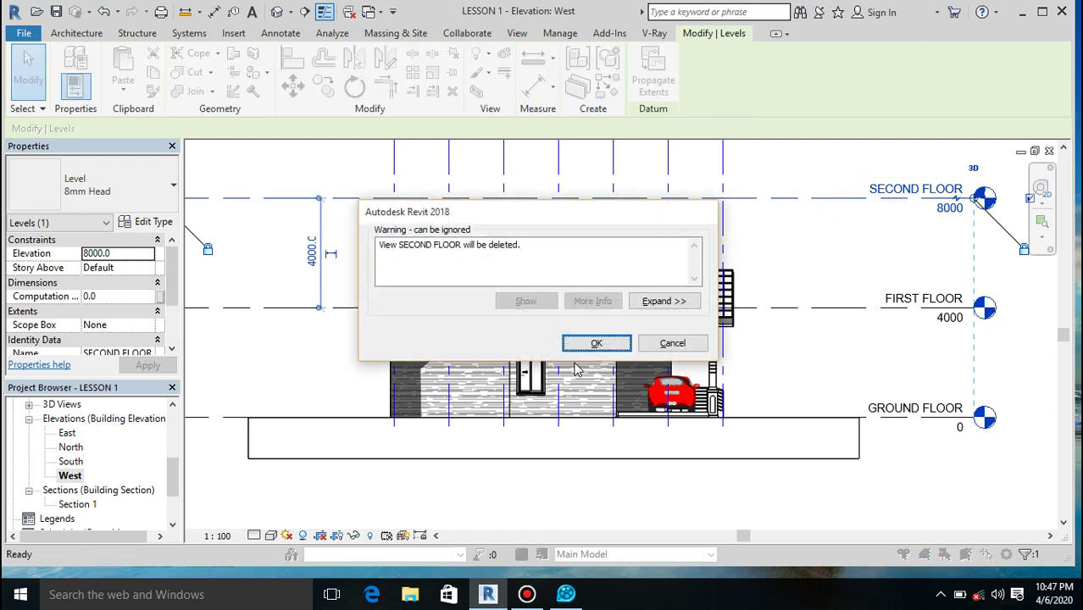
pyautogui.click(581, 342)
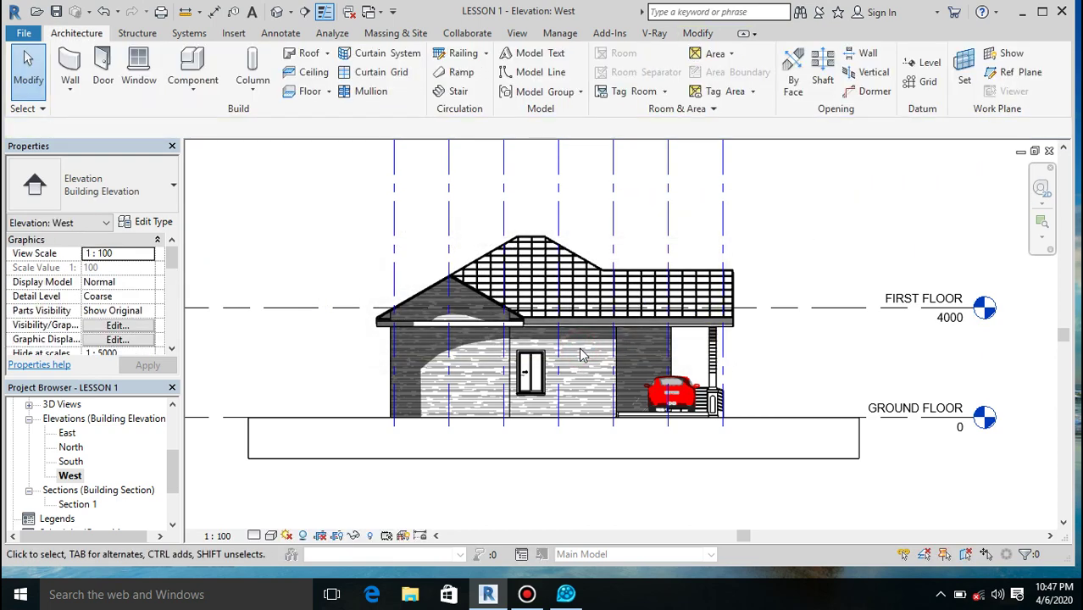
# Open the South elevation and zoom to check the levels.
pyautogui.click(78, 462)
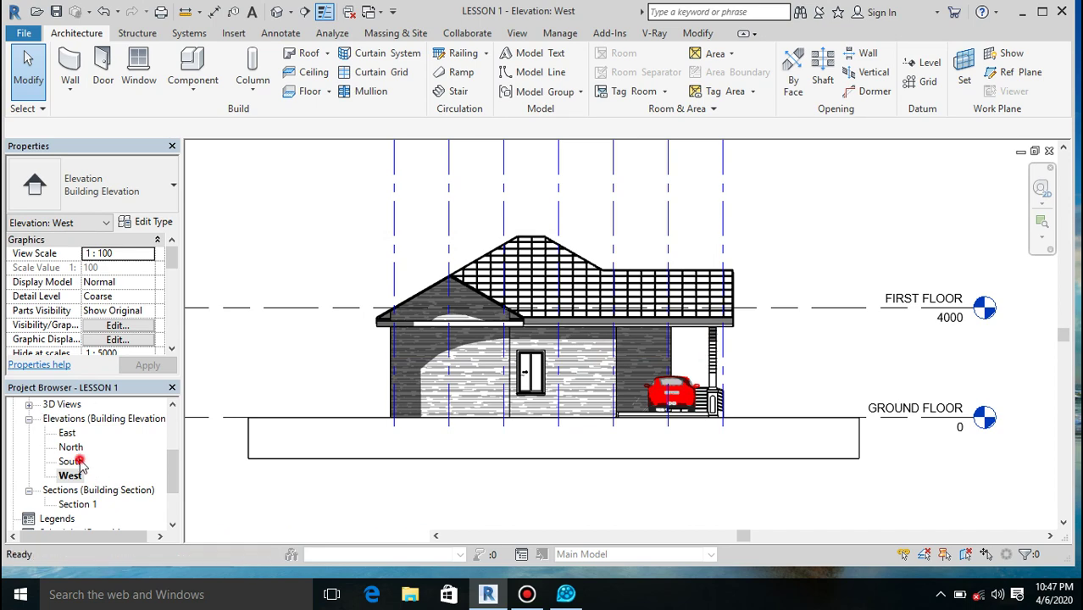
pyautogui.click(78, 462)
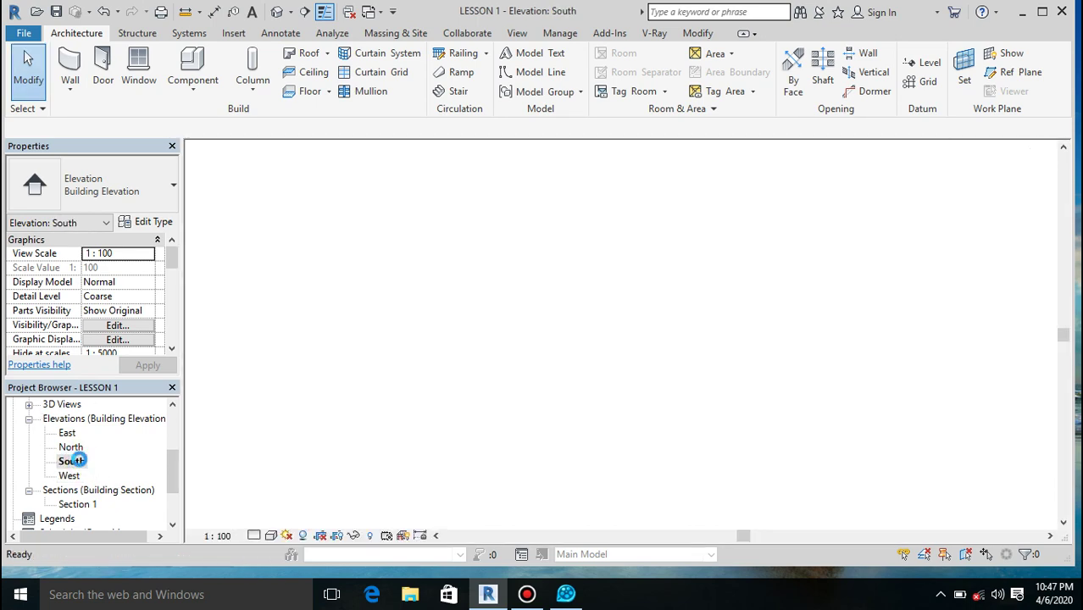
pyautogui.scroll(-3, 508, 339)
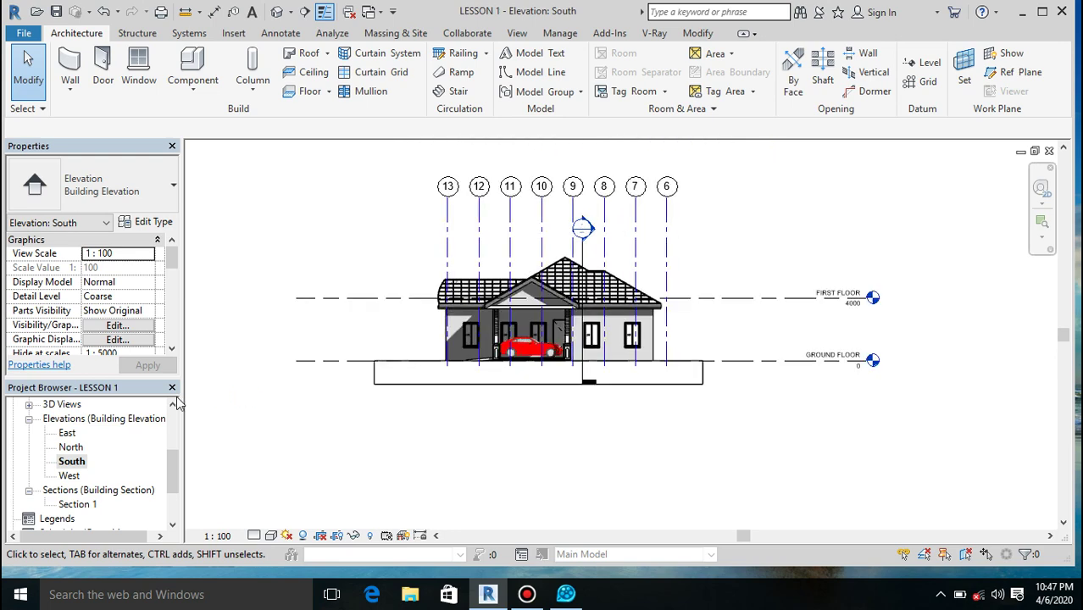
pyautogui.scroll(4, 508, 271)
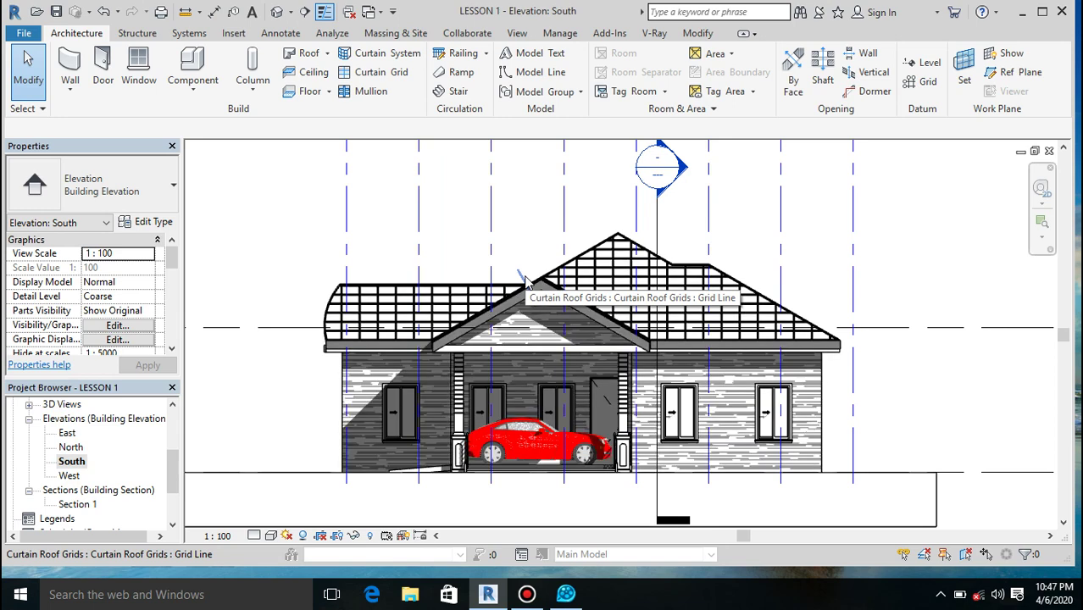
# Open the North elevation, then the East elevation showing Ground and First Floor.
pyautogui.doubleClick(70, 448)
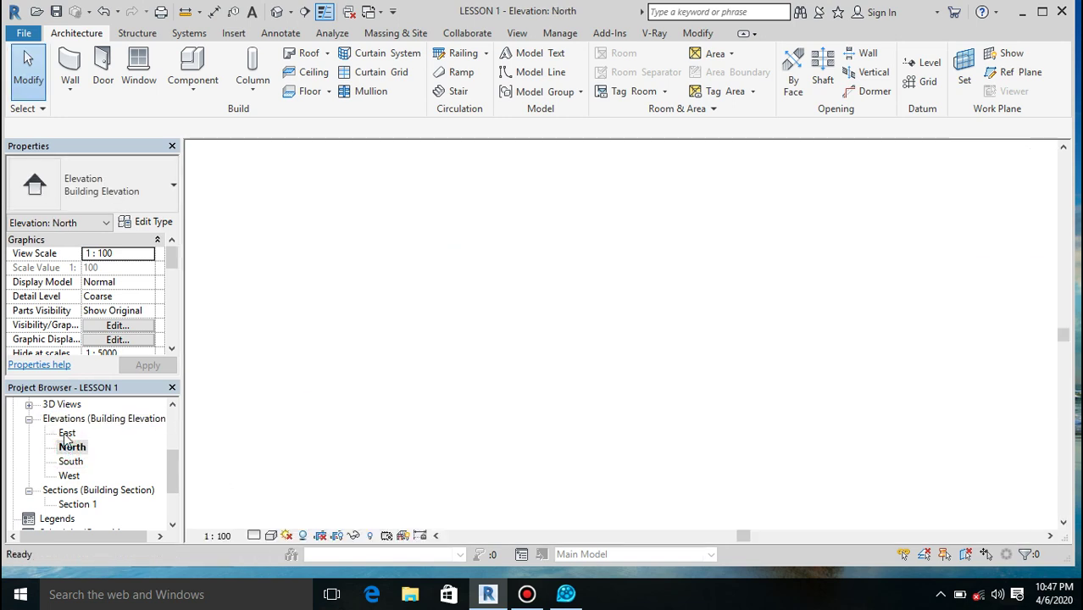
pyautogui.doubleClick(66, 433)
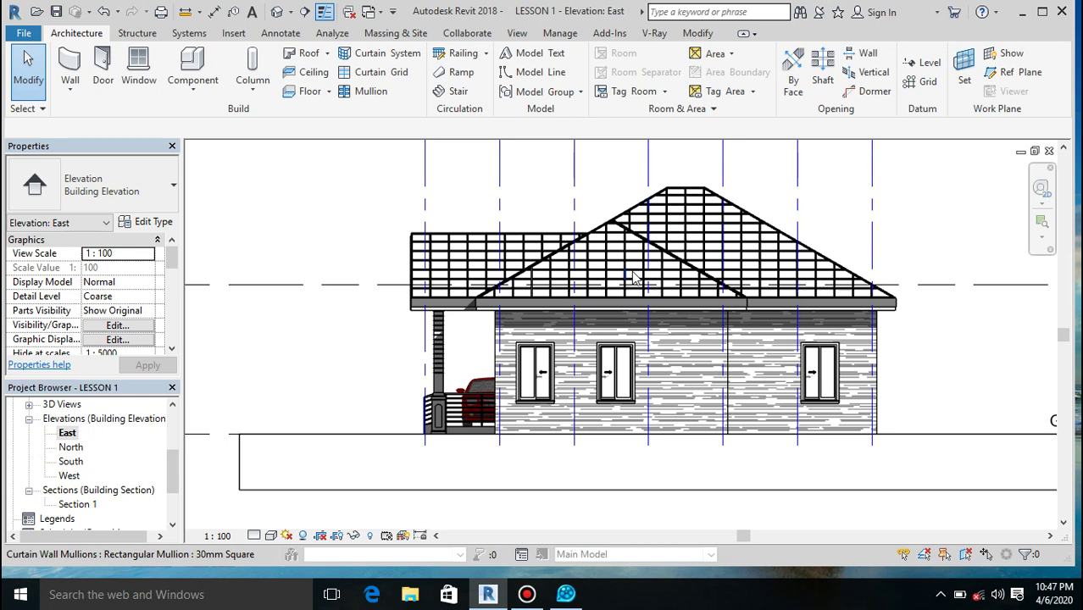
pyautogui.scroll(-2, 634, 280)
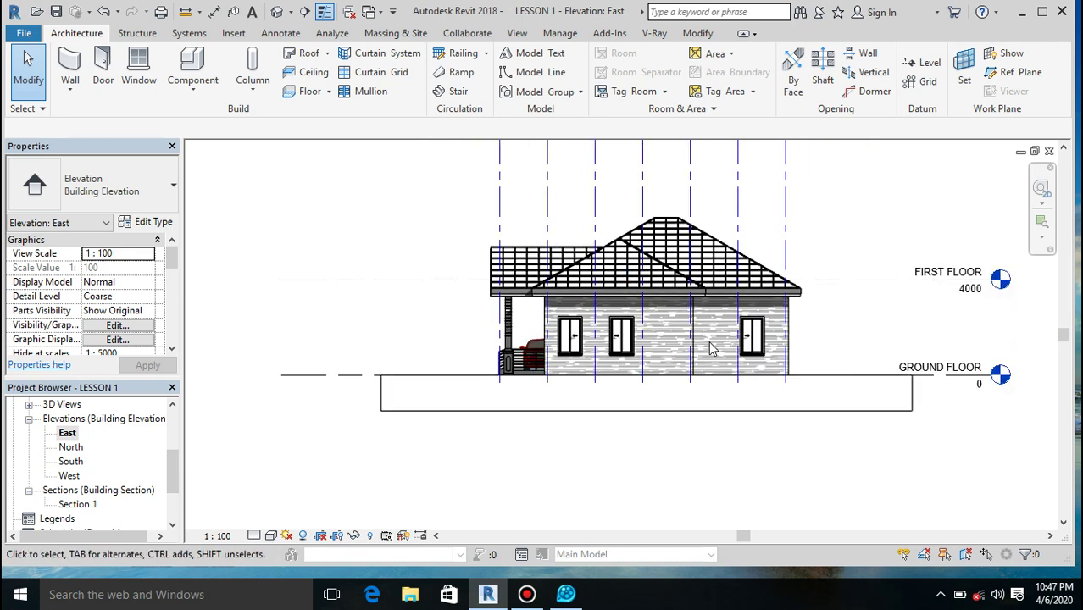